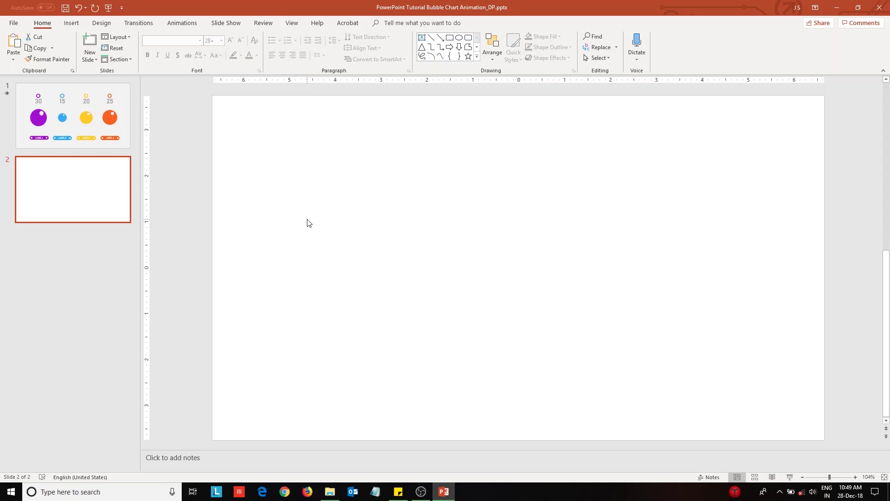
Step: Draw a 0.4 × 0.4 inch circle near the bottom-left with no outline and purple fill
left_click(72, 23)
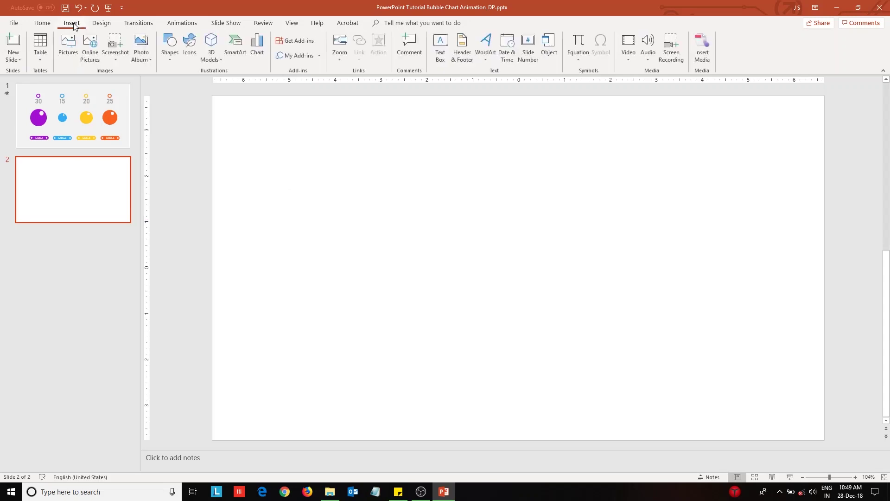
left_click(166, 56)
left_click(176, 149)
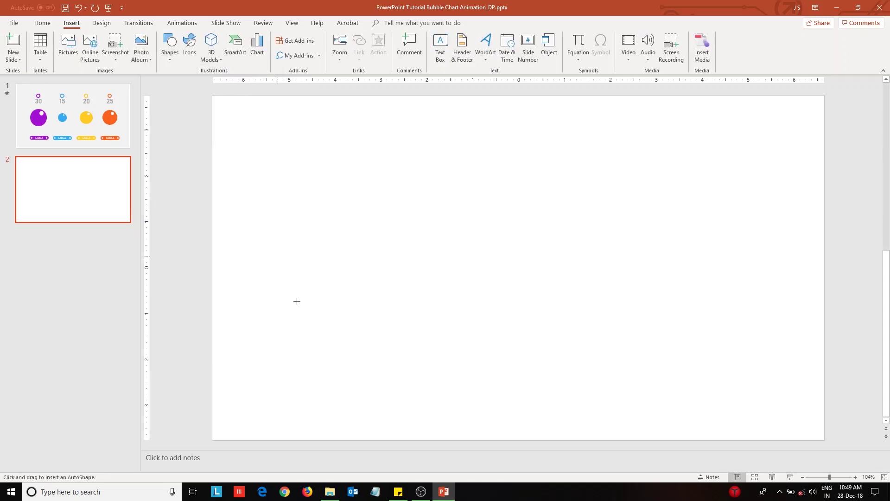
left_click_drag(267, 359, 293, 384)
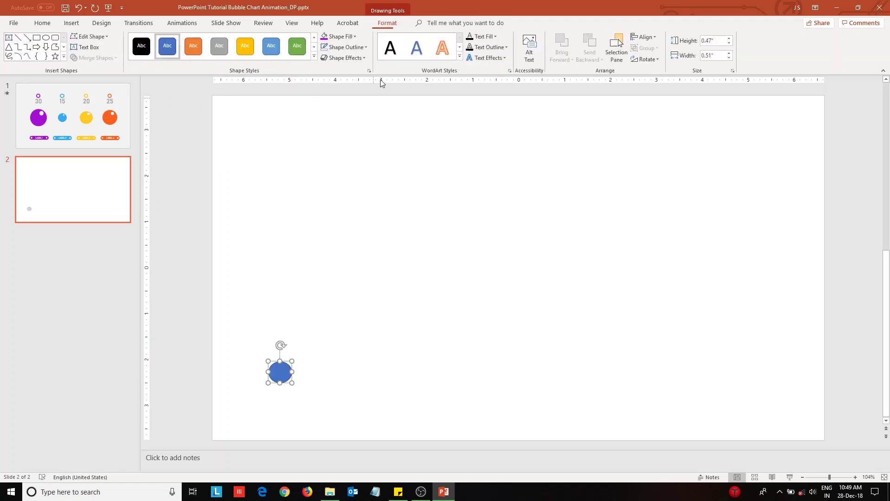
left_click(729, 44)
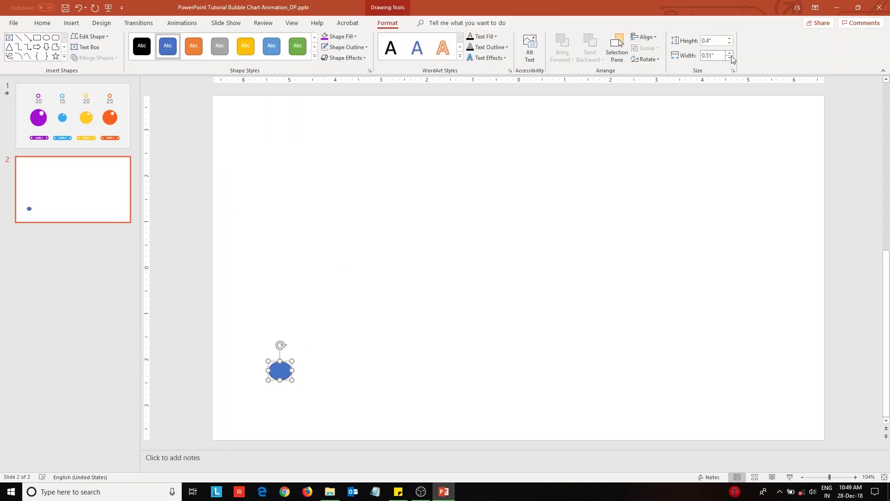
left_click(730, 58)
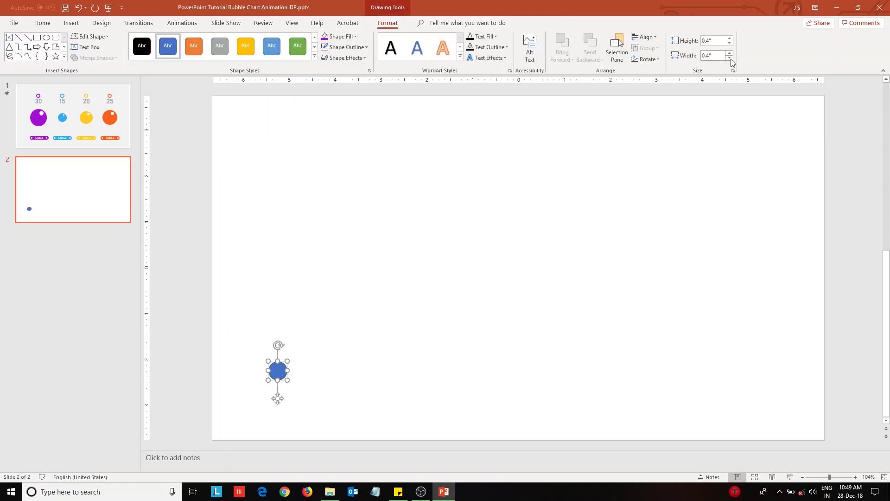
left_click(338, 51)
left_click(362, 147)
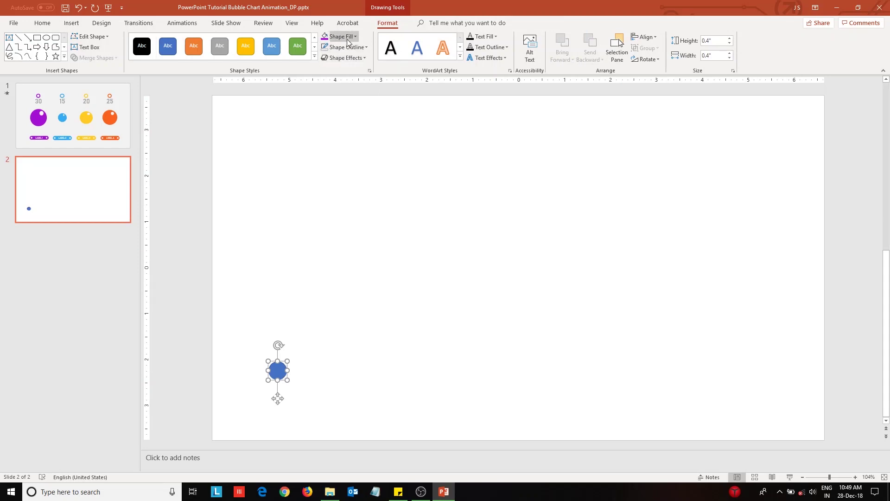
left_click(338, 37)
Step: Duplicate the purple circle into an evenly spaced row of touching circles
key("ctrl+d")
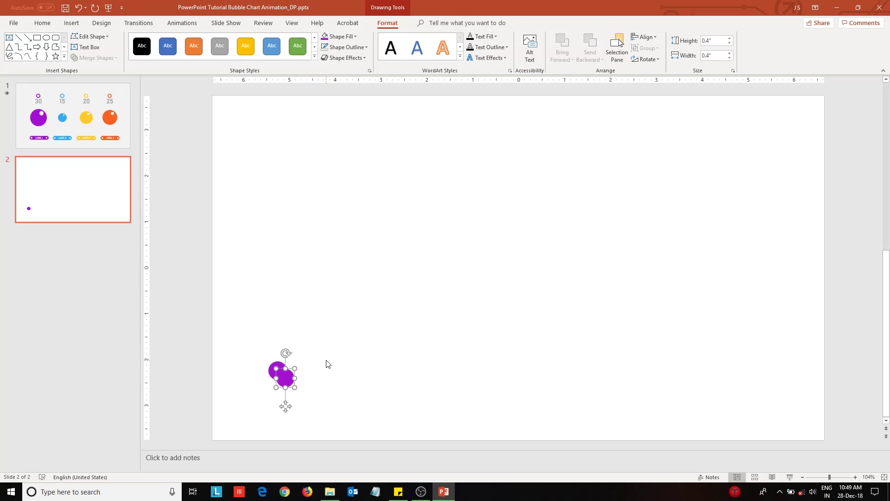
left_click_drag(287, 381, 296, 375)
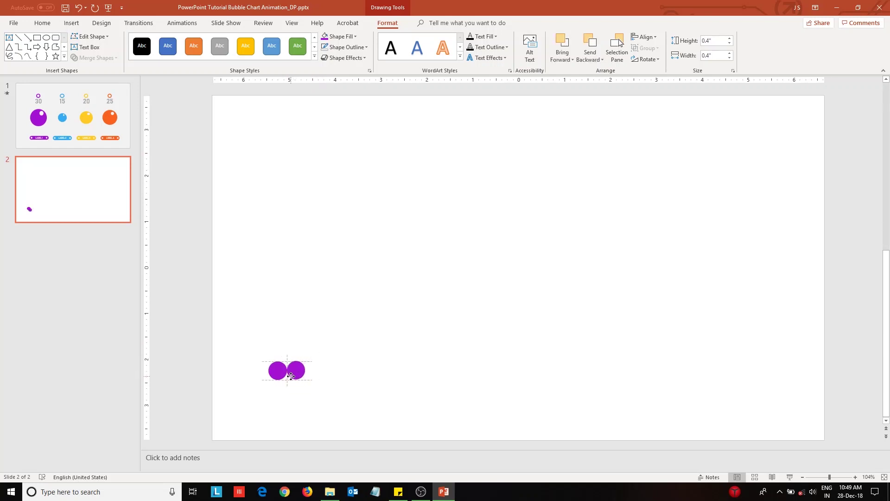
key("ctrl+d")
key("ctrl+d")
key("ctrl+d")
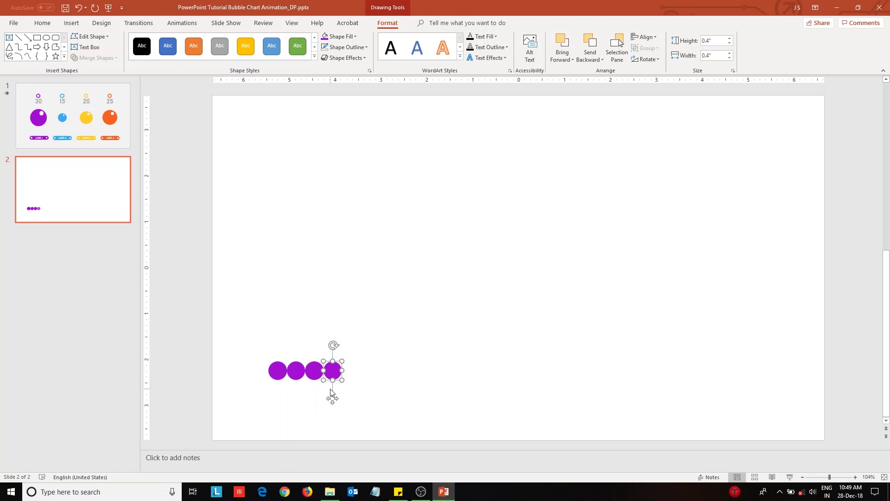
key("ctrl+d")
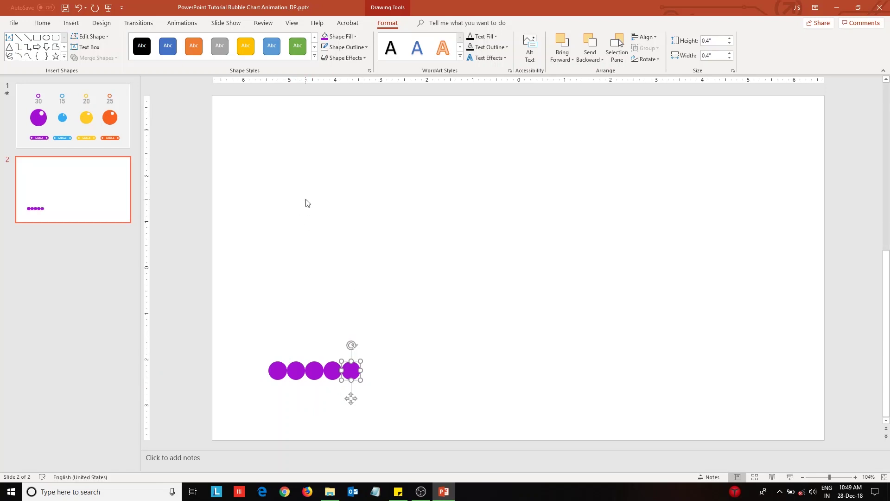
Step: Give the leftmost circle a Lines motion path ending up and right above the row
left_click(305, 204)
left_click(183, 23)
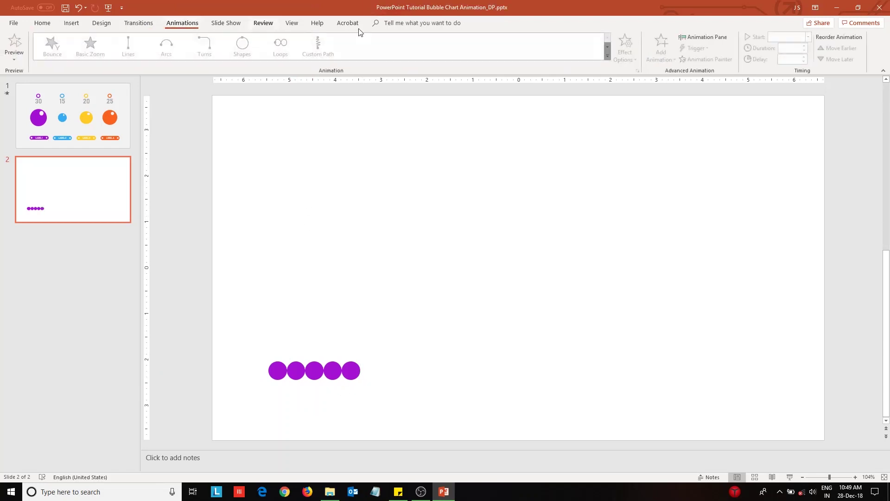
left_click(720, 45)
left_click(198, 364)
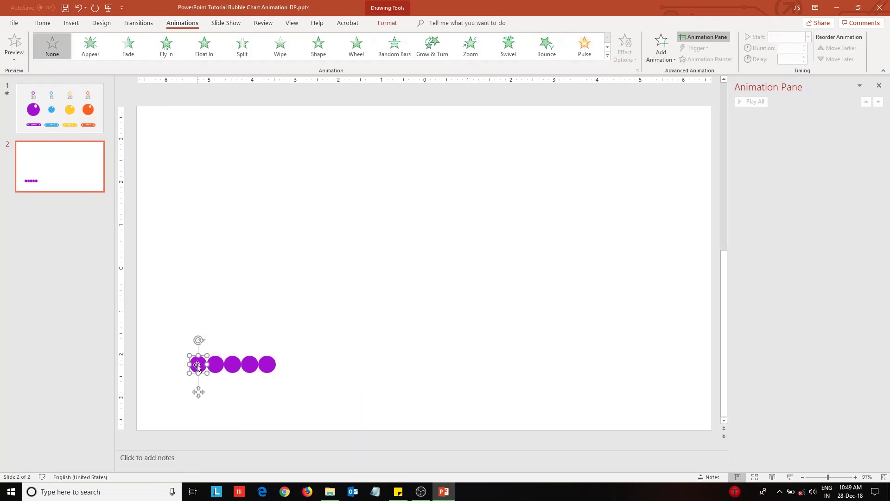
left_click(606, 60)
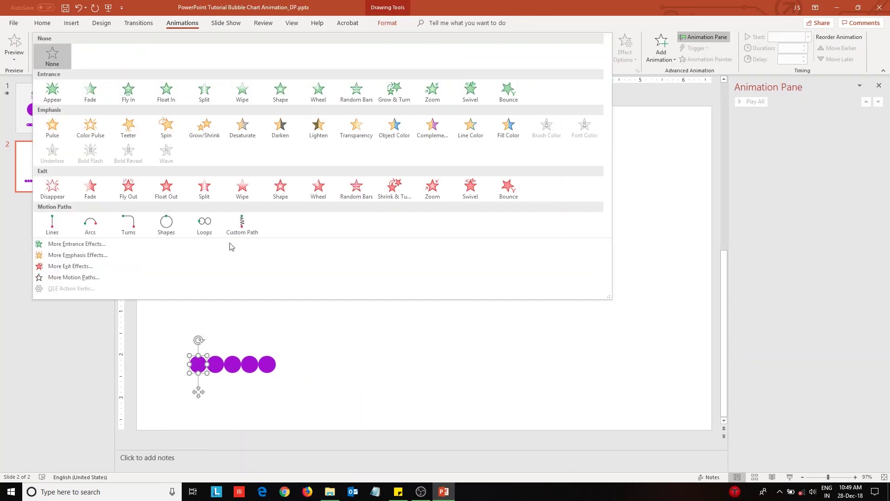
left_click(52, 223)
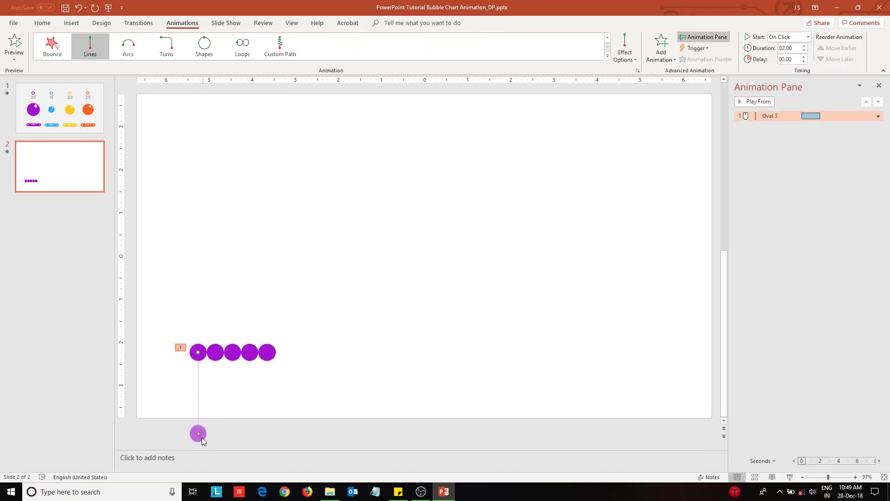
left_click_drag(200, 434, 232, 270)
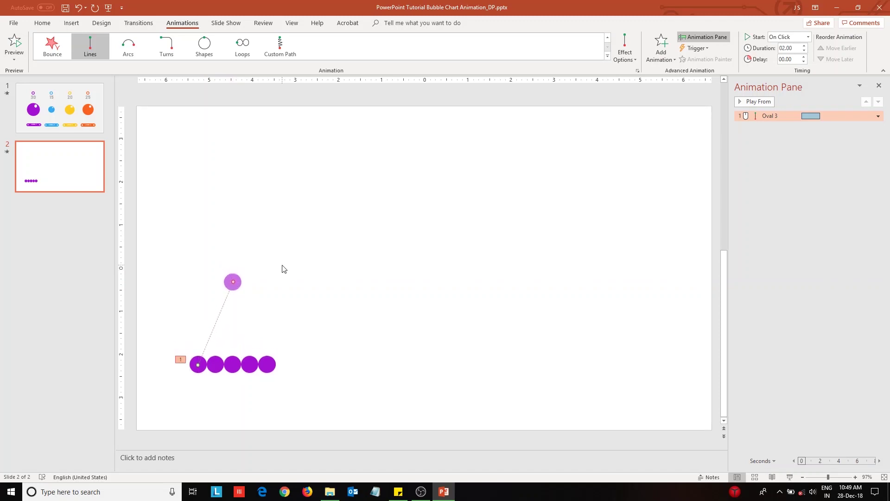
Step: Set the motion path to start With Previous and last 0.6 seconds
left_click(878, 116)
left_click(842, 137)
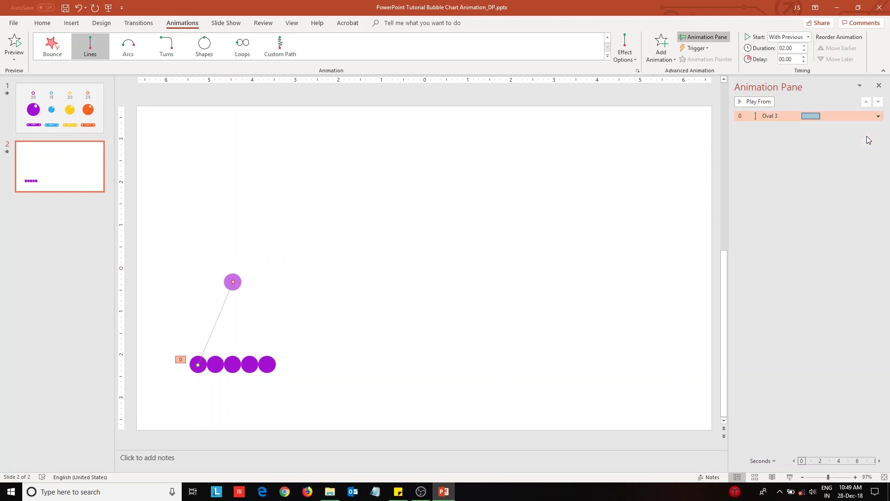
left_click(804, 51)
double_click(800, 48)
key("Return")
type("00.6")
Step: Add a Zoom entrance to the leftmost circle, starting With Previous, lasting 0.6 seconds
left_click(661, 59)
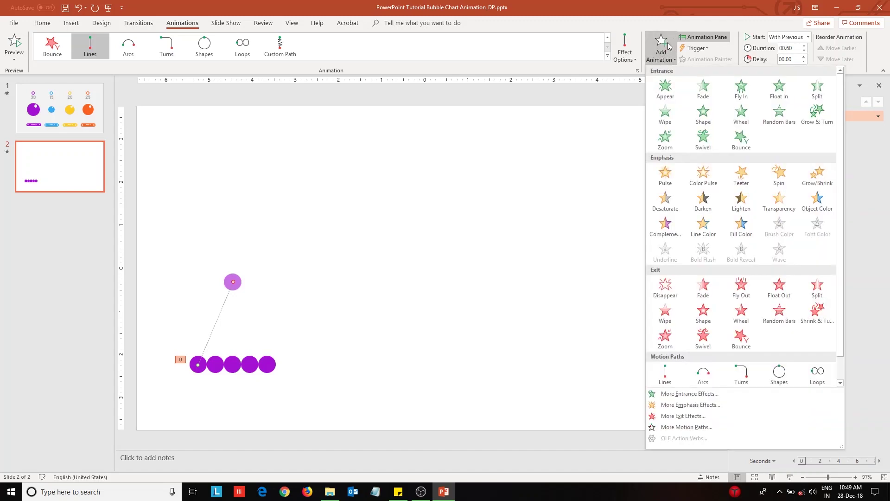
left_click(665, 139)
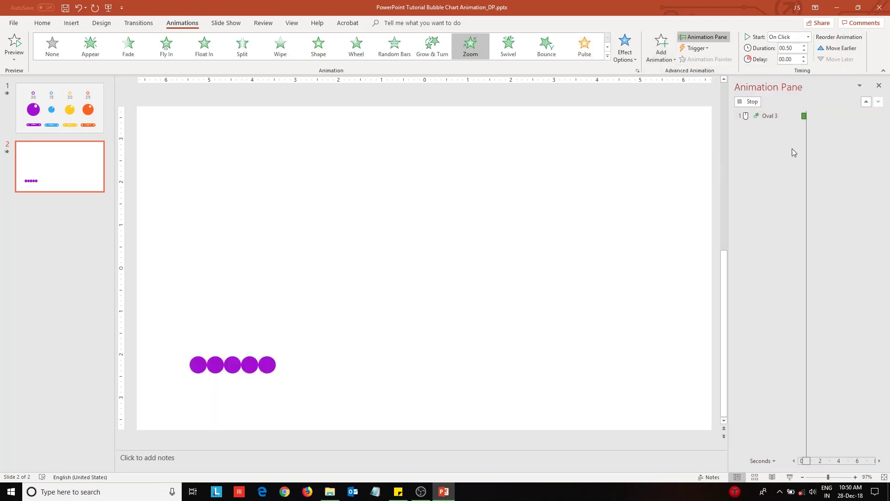
left_click(878, 126)
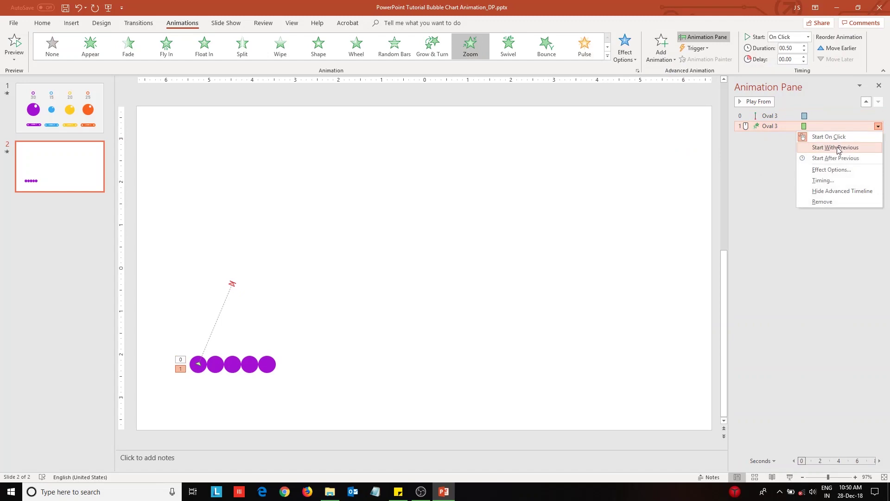
left_click(839, 149)
left_click(786, 49)
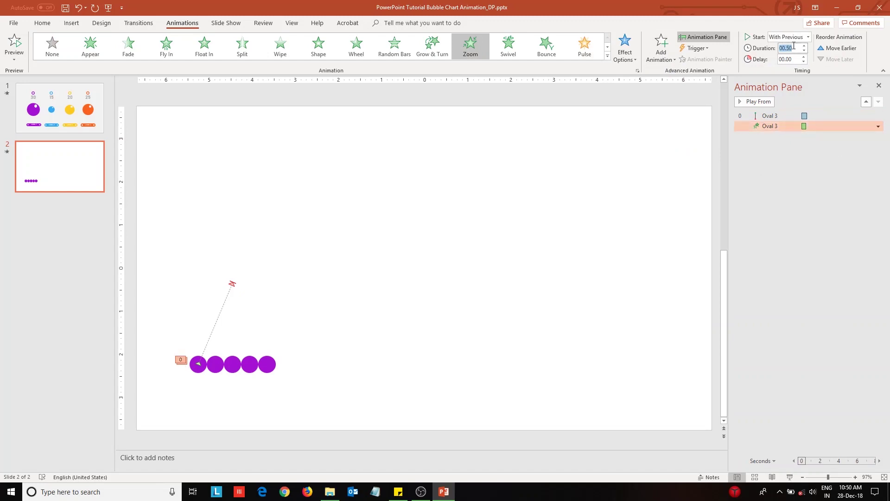
type(".6")
key("Return")
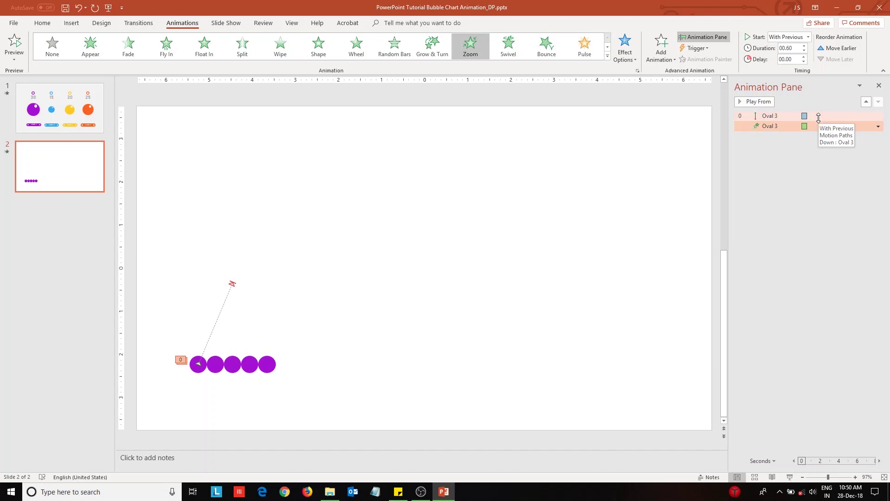
Step: Copy the leftmost circle's motion path and Zoom animations onto the other four circles
left_click(197, 369)
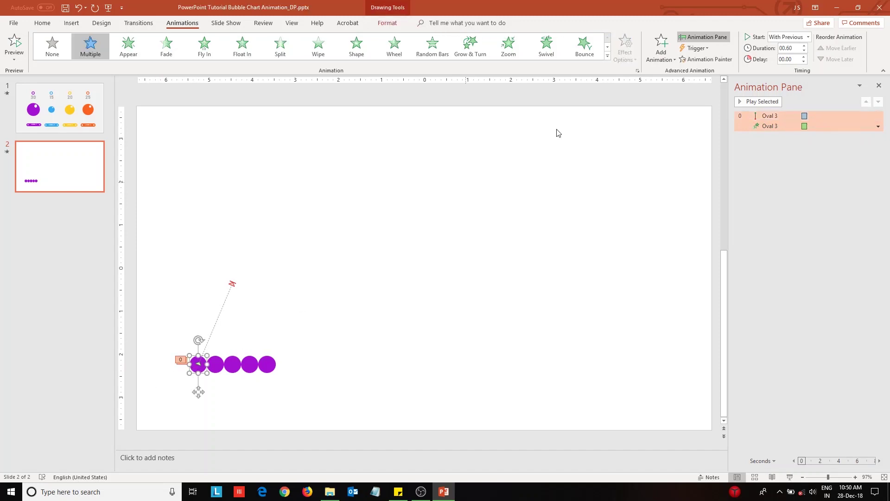
left_click(706, 59)
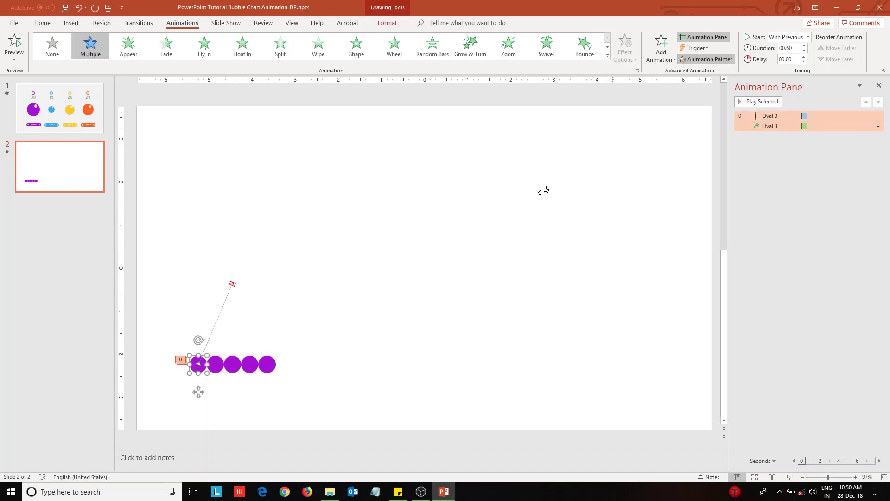
left_click(216, 364)
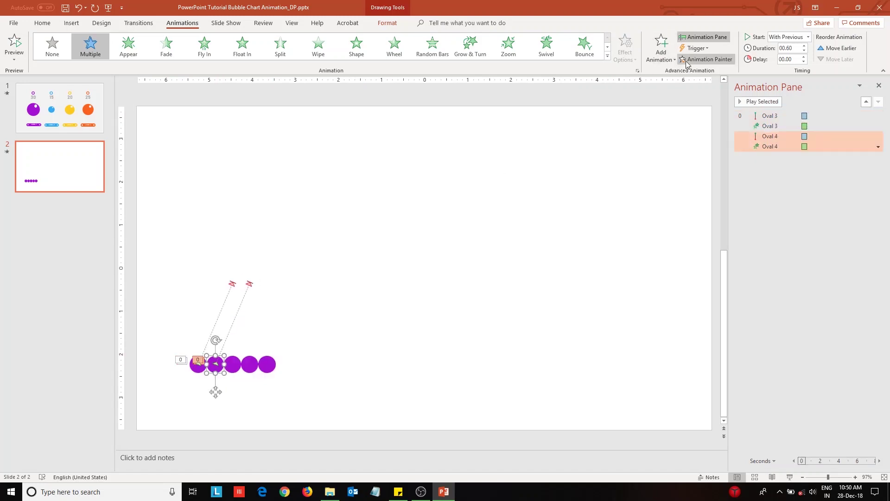
left_click(233, 365)
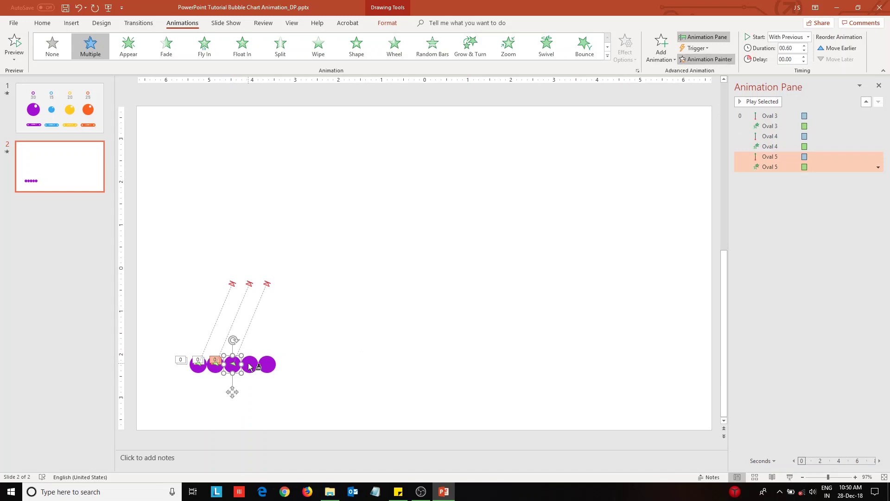
left_click(267, 365)
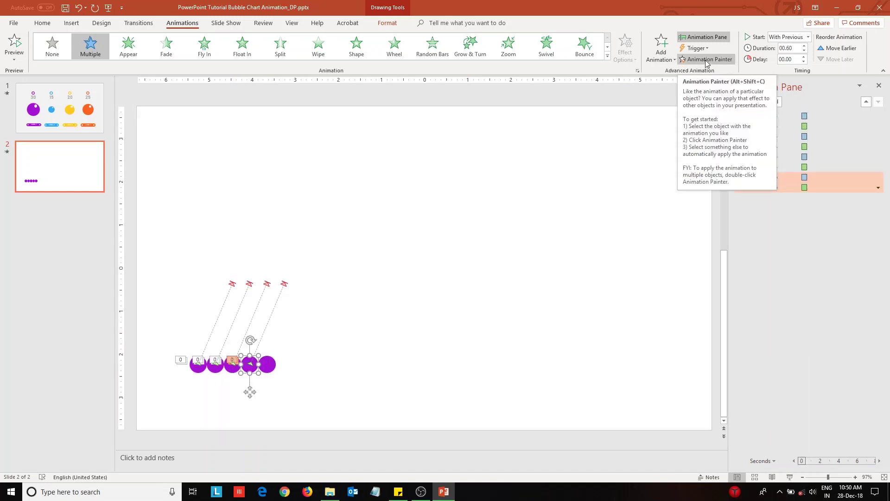
left_click(268, 364)
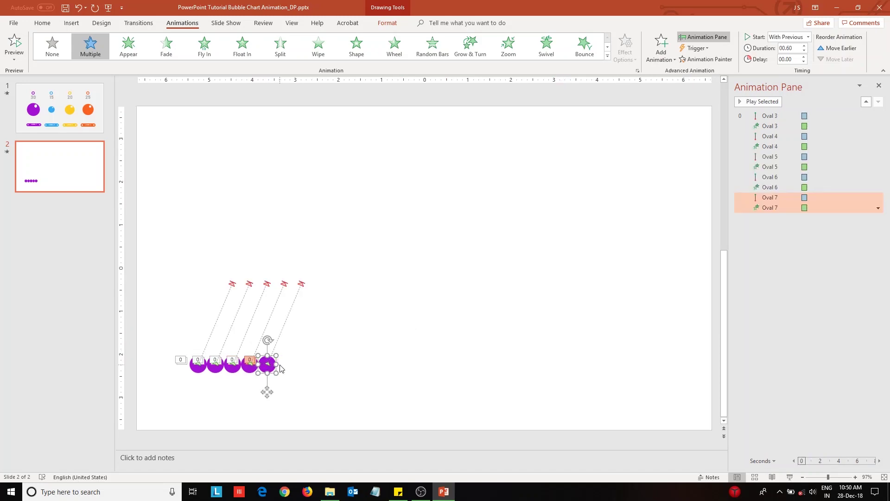
Step: Drag the path end points of the middle, second, fourth and fifth dots onto one shared point
left_click(267, 286)
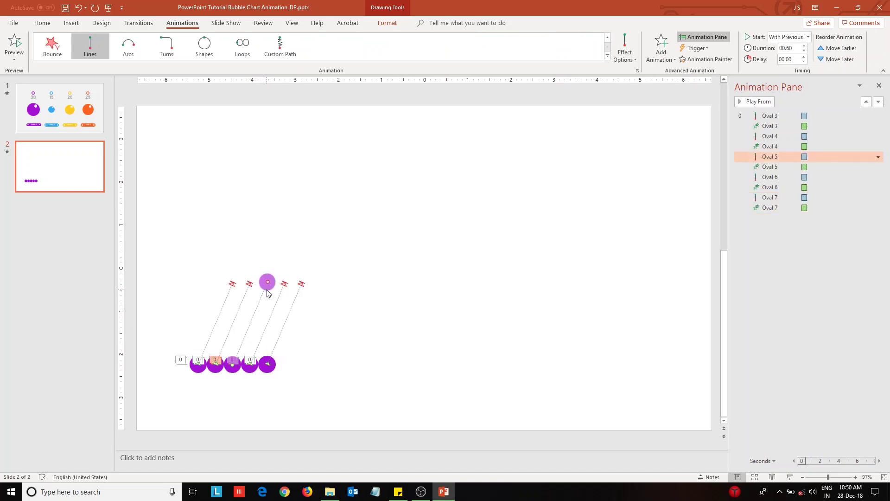
left_click_drag(268, 282, 232, 282)
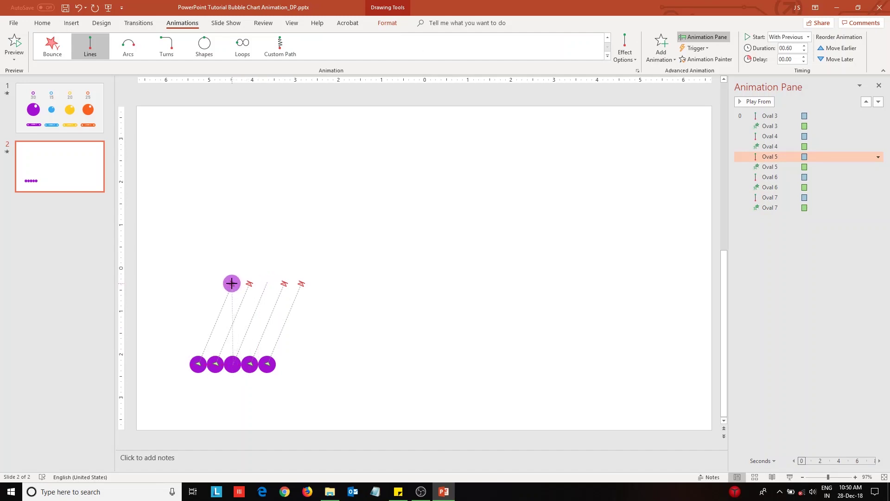
left_click(249, 285)
left_click_drag(250, 284, 232, 283)
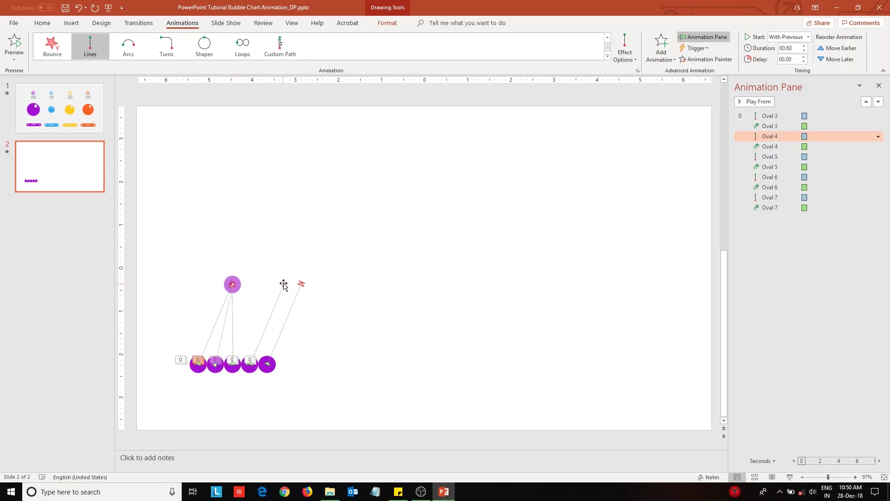
left_click(284, 284)
left_click_drag(285, 282, 232, 284)
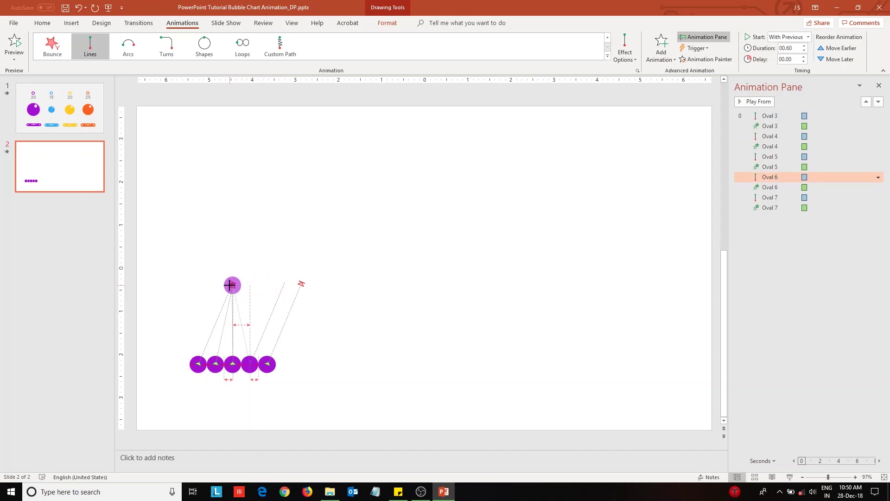
left_click(302, 285)
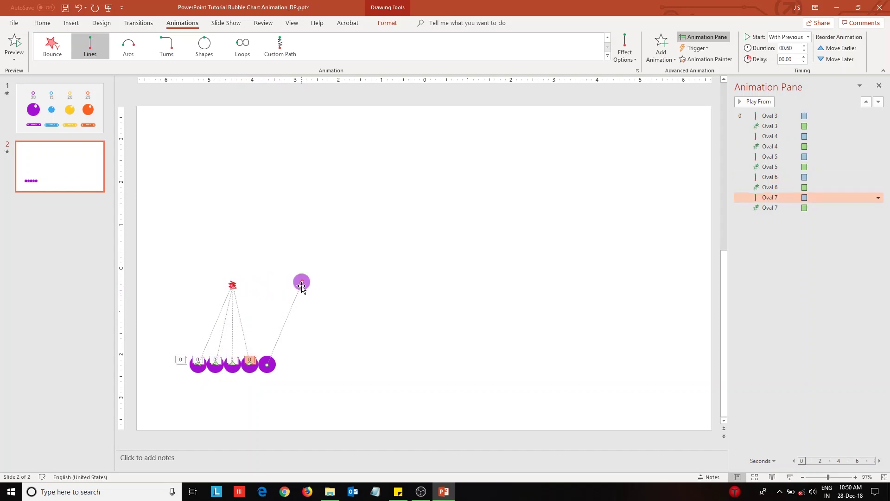
left_click_drag(302, 281, 233, 286)
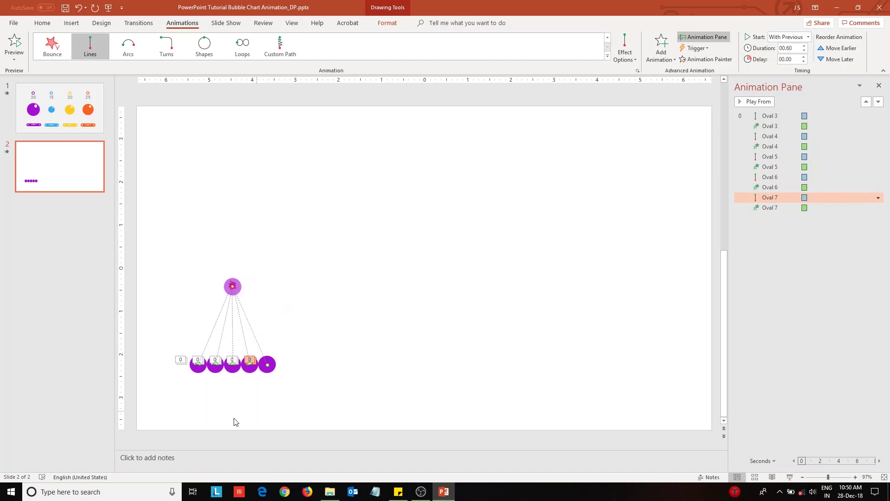
Step: Give the second dot a 0.1-second delay and the third a 0.25-second delay
left_click(199, 366)
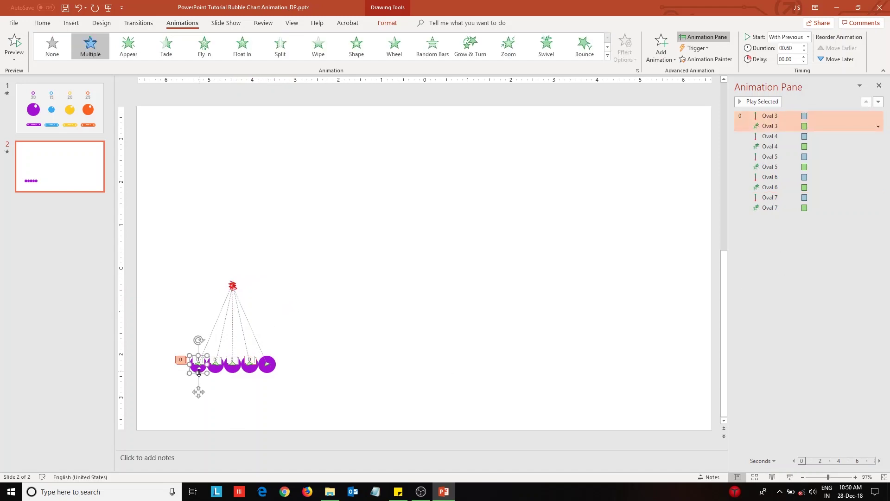
left_click(216, 365)
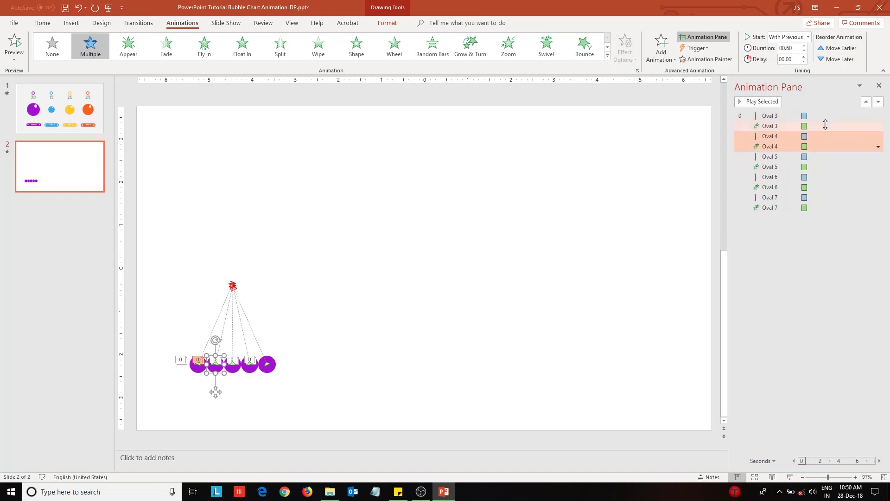
left_click(786, 60)
left_click(235, 374)
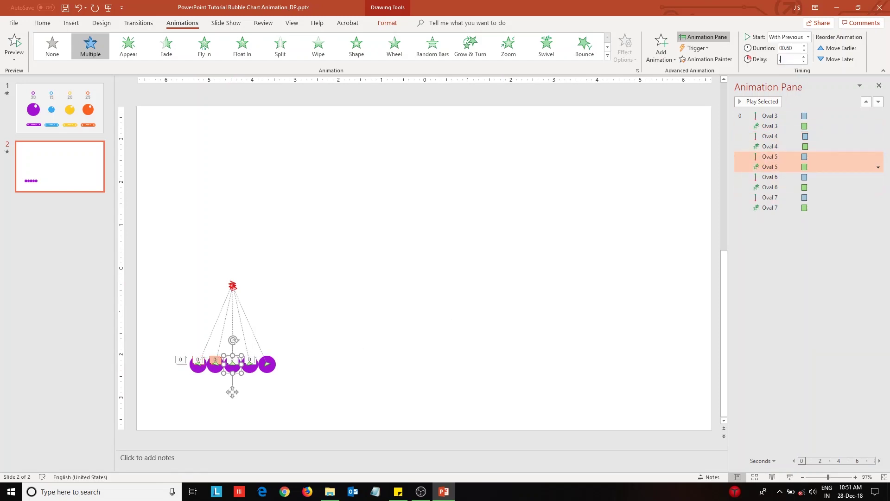
type("00.25")
key("Return")
Step: Give the fourth dot a 0.2-second delay and the fifth a 0.15-second delay
left_click(250, 365)
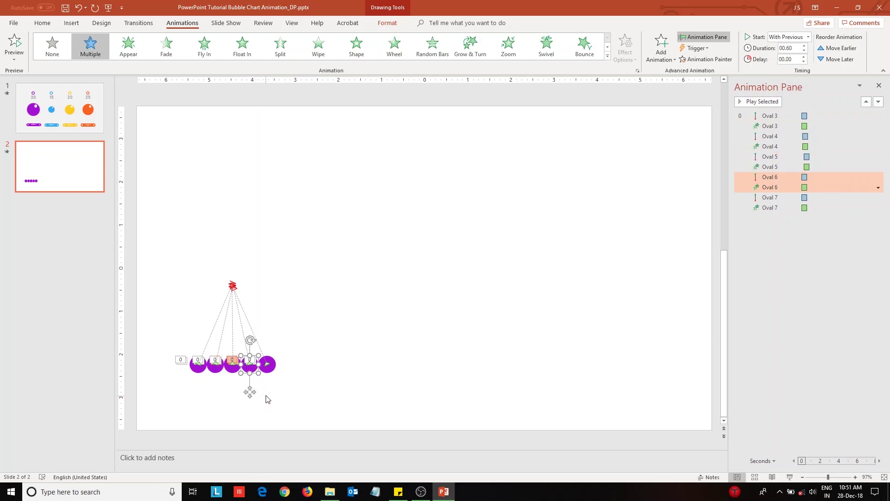
left_click(786, 59)
key("Return")
left_click(268, 364)
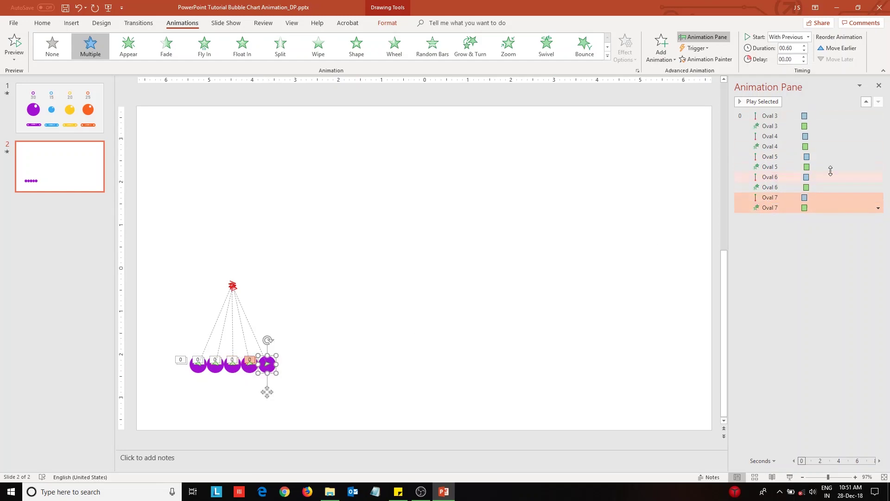
double_click(788, 59)
type(".1")
key("Return")
left_click(494, 323)
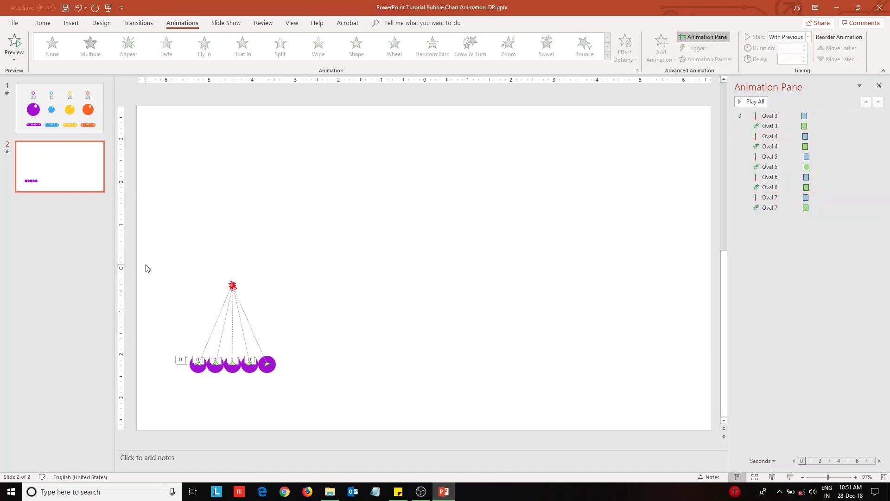
Step: Set the purple group's Oval 3–7 motion and Zoom animations to repeat 6 times
left_click_drag(160, 272, 324, 401)
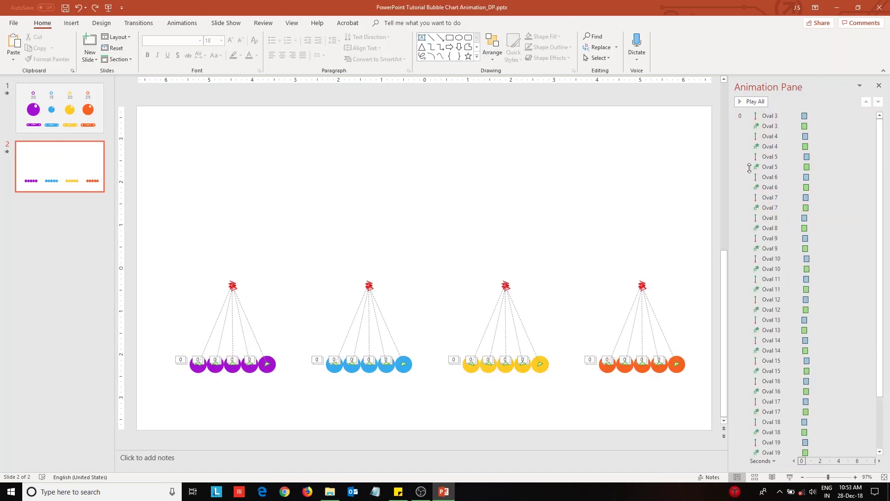
left_click(772, 116)
left_click(792, 208, "shift")
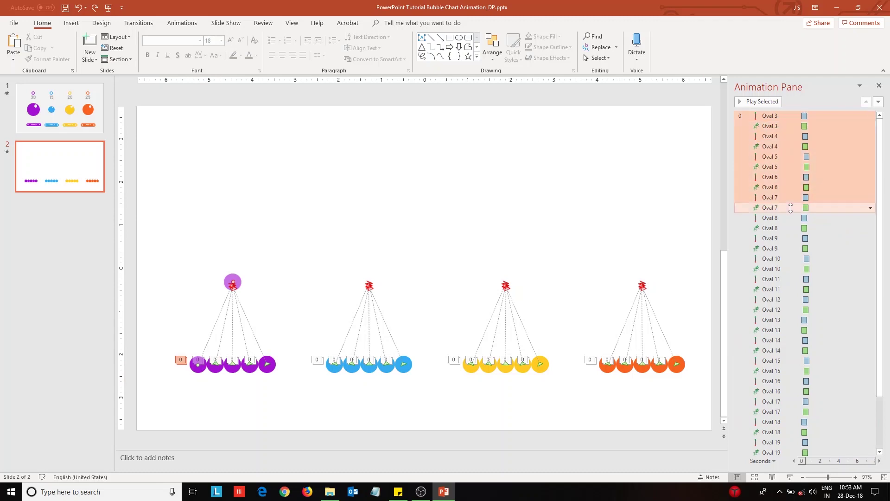
left_click(870, 177)
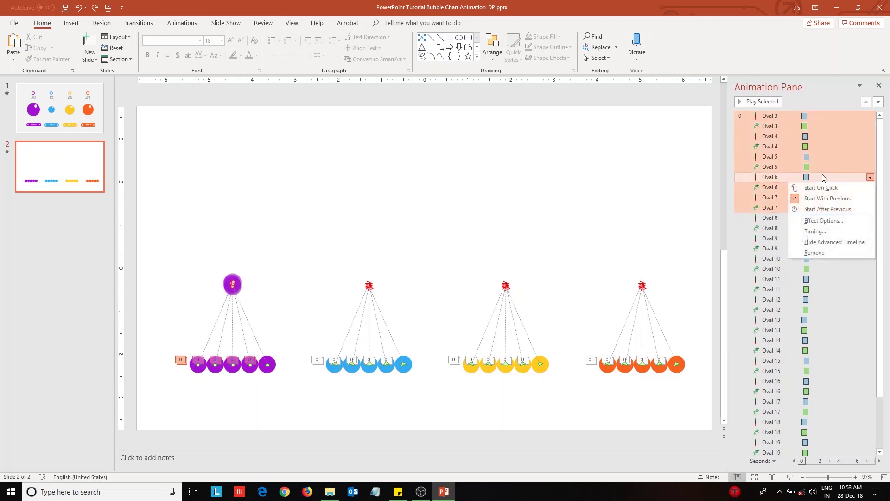
left_click(824, 220)
left_click(397, 188)
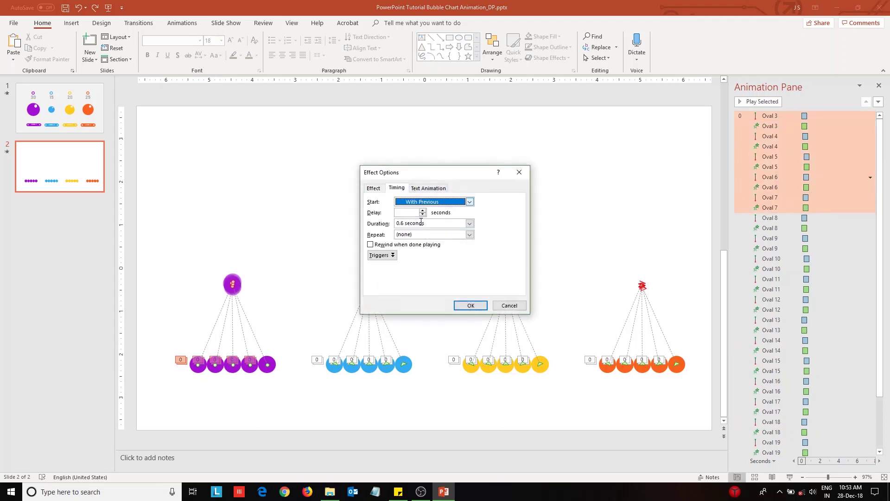
left_click(423, 235)
type("6")
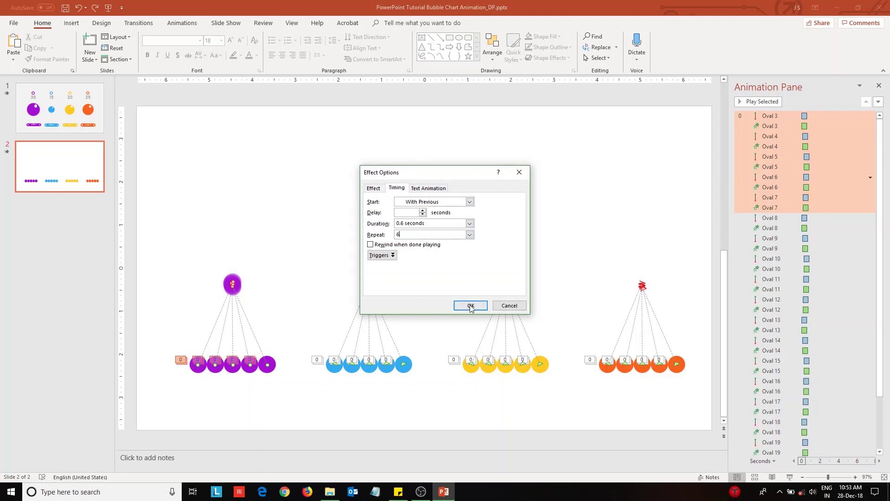
left_click(471, 307)
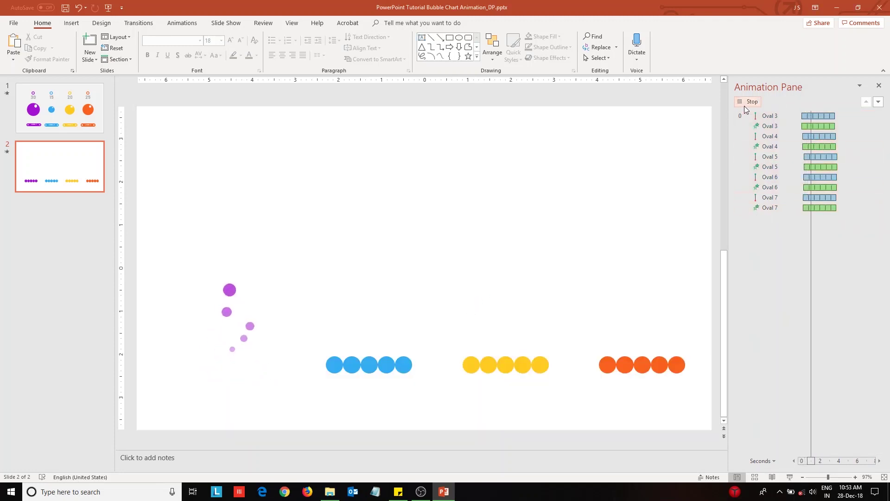
Step: Set a repeat count on the blue group's dot animations
left_click(404, 364)
left_click(793, 217)
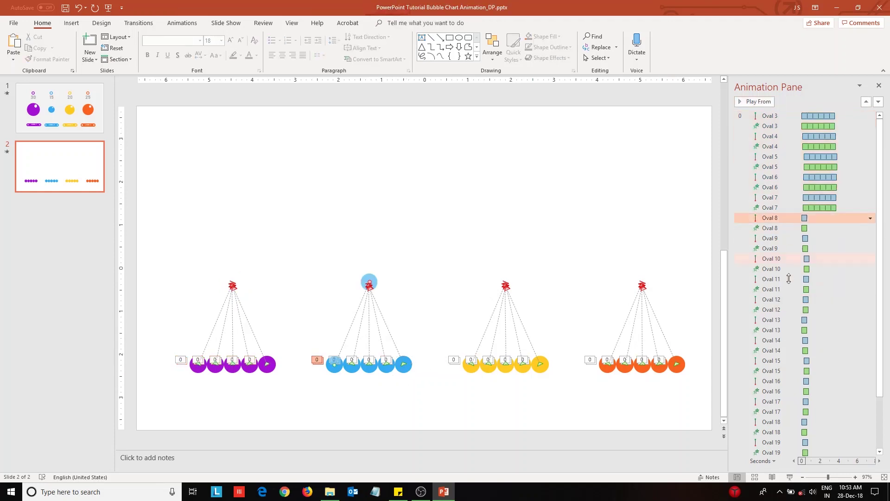
left_click(780, 309, "shift")
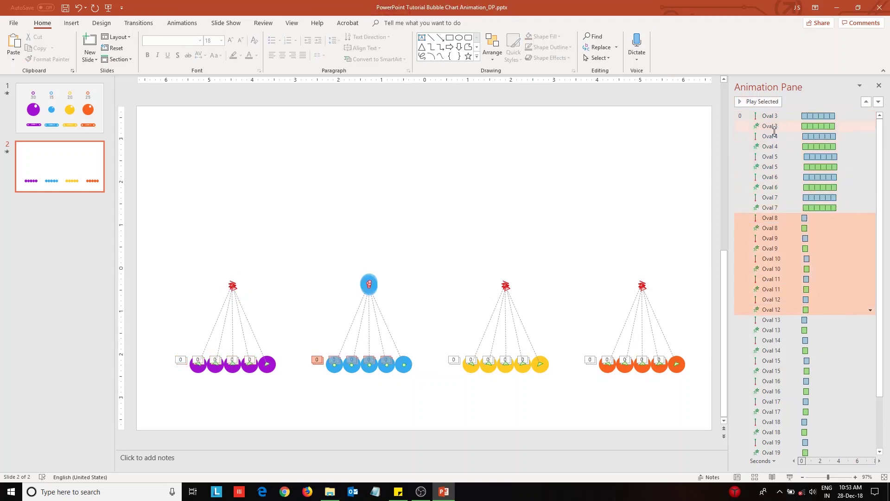
left_click(870, 249)
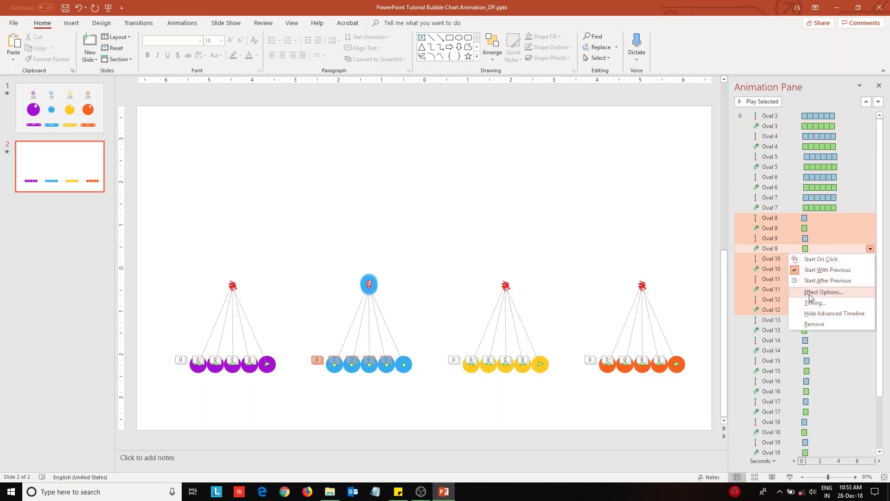
left_click(823, 296)
left_click(396, 188)
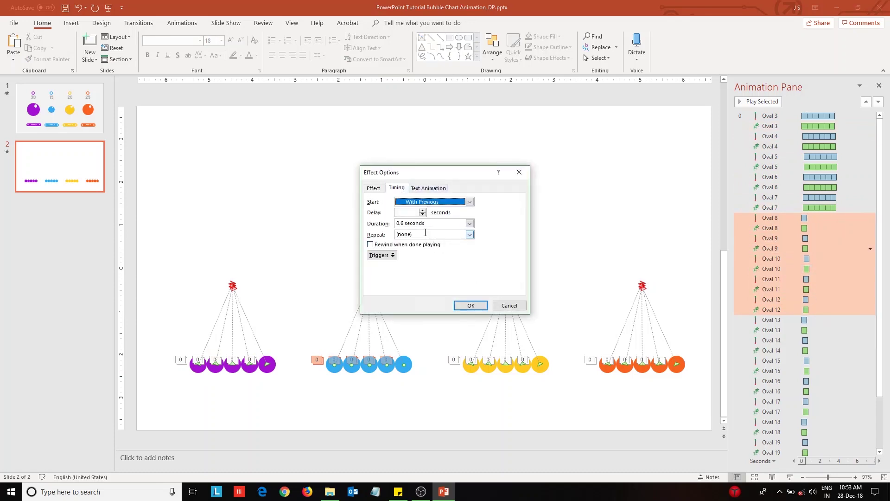
left_click(421, 234)
type("3")
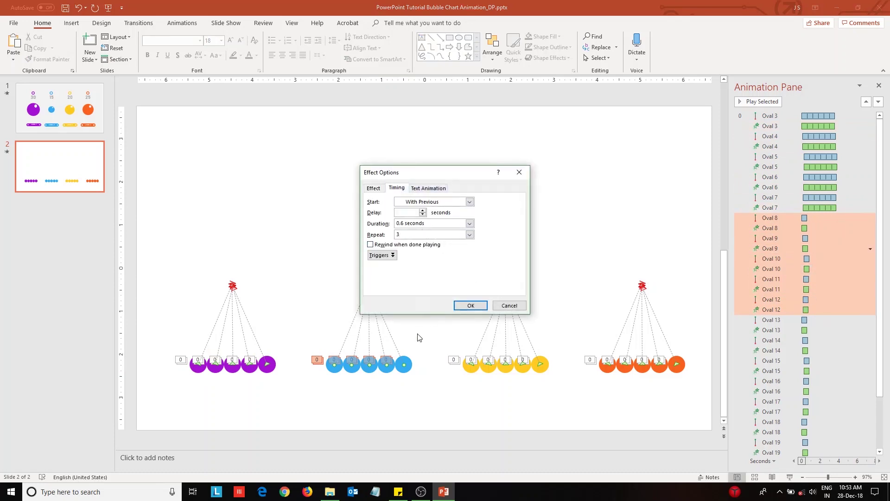
left_click(470, 305)
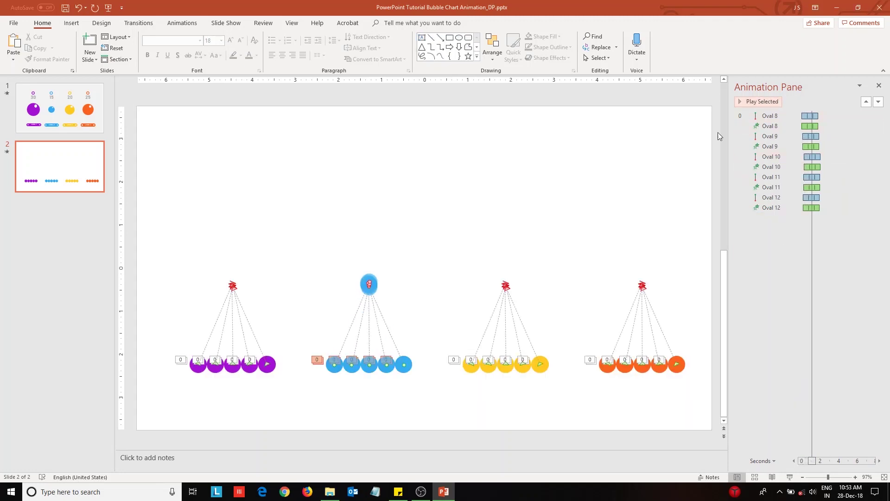
Step: Make the Oval 13–17 animations of the yellow group repeat 4 times
left_click(536, 367)
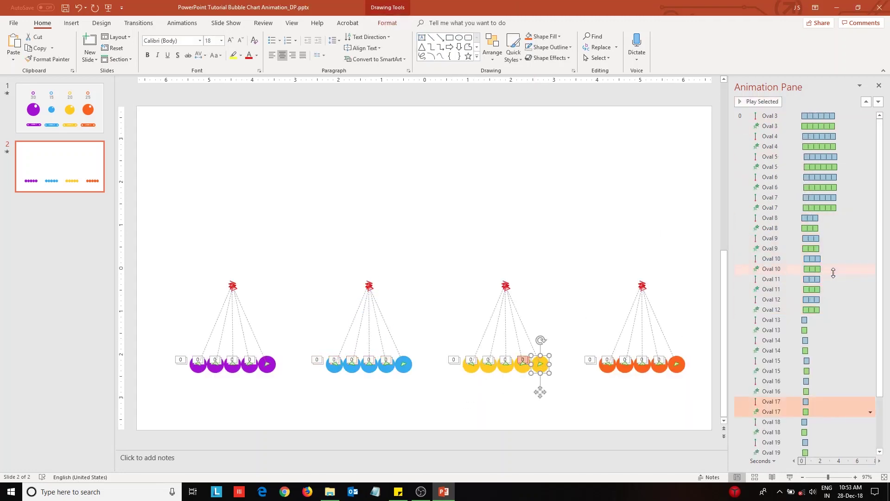
scroll(823, 279, "down", 3)
left_click(819, 258, "shift")
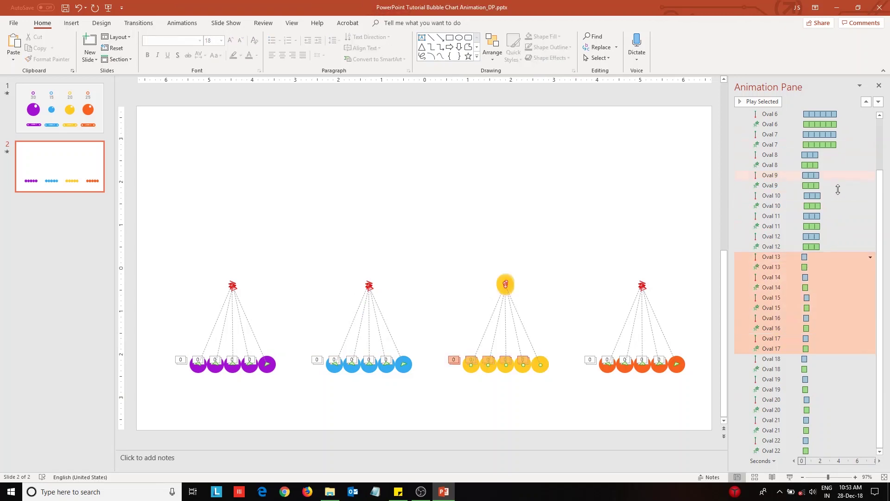
right_click(805, 288)
left_click(828, 331)
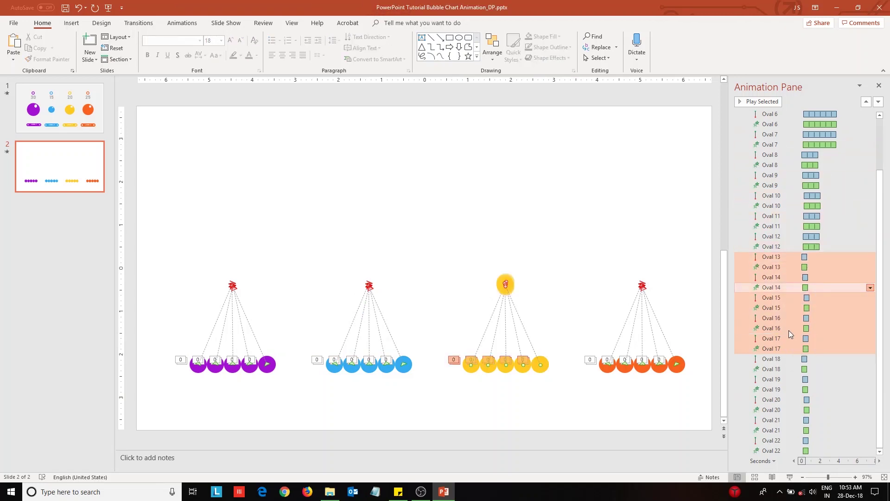
left_click(397, 189)
left_click(420, 235)
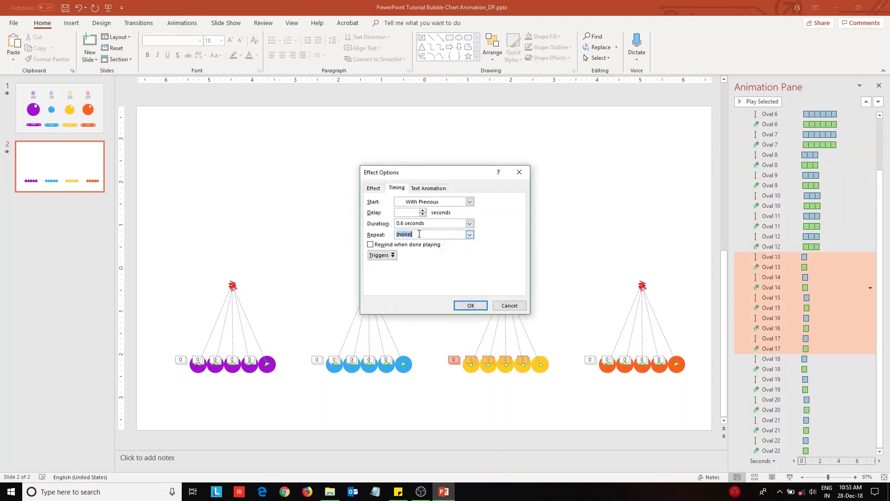
type("4")
left_click(471, 305)
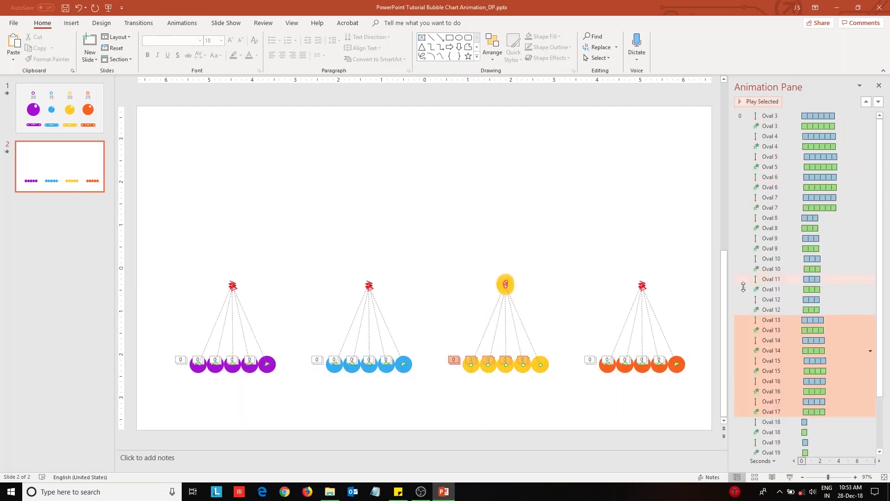
scroll(765, 313, "down", 3)
Step: Make the Oval 18–22 animations of the orange group repeat 5 times
left_click(772, 359)
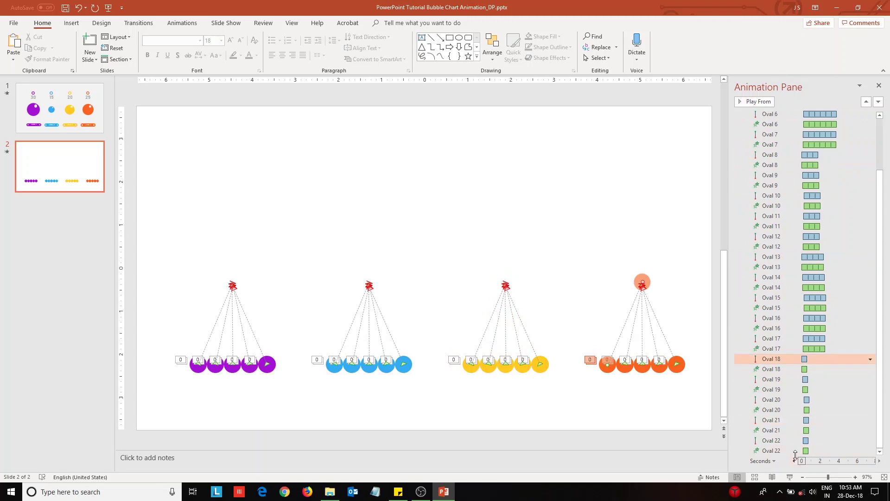
left_click(772, 450, "shift")
left_click(871, 400)
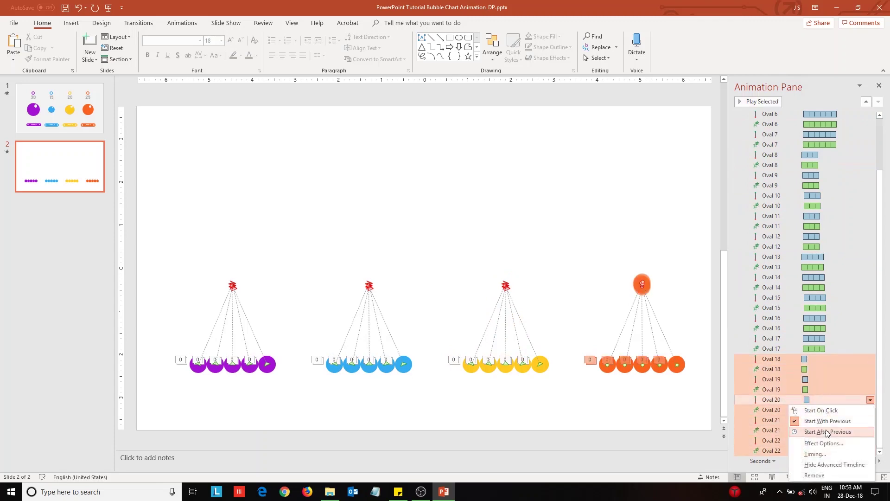
left_click(823, 443)
left_click(397, 188)
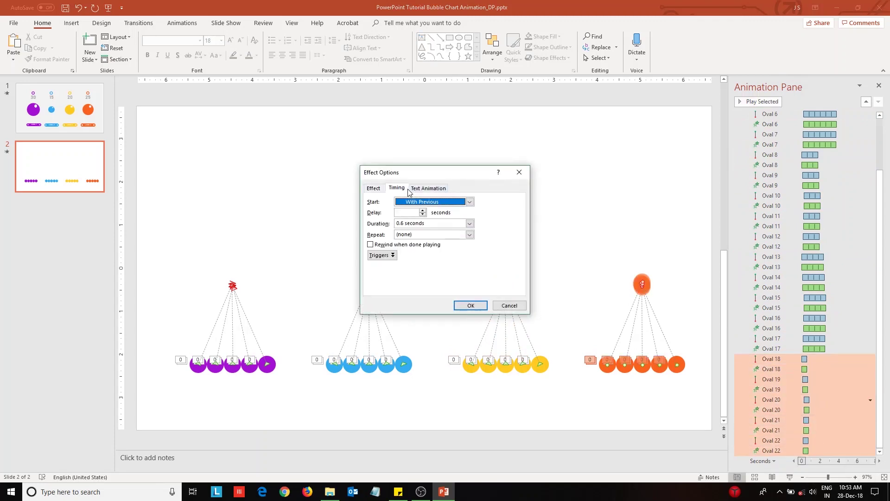
left_click(411, 235)
type("5")
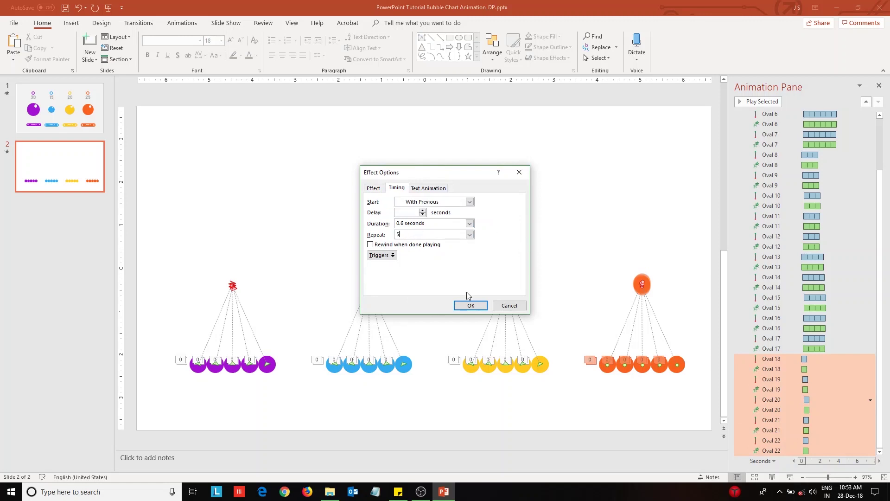
left_click(469, 307)
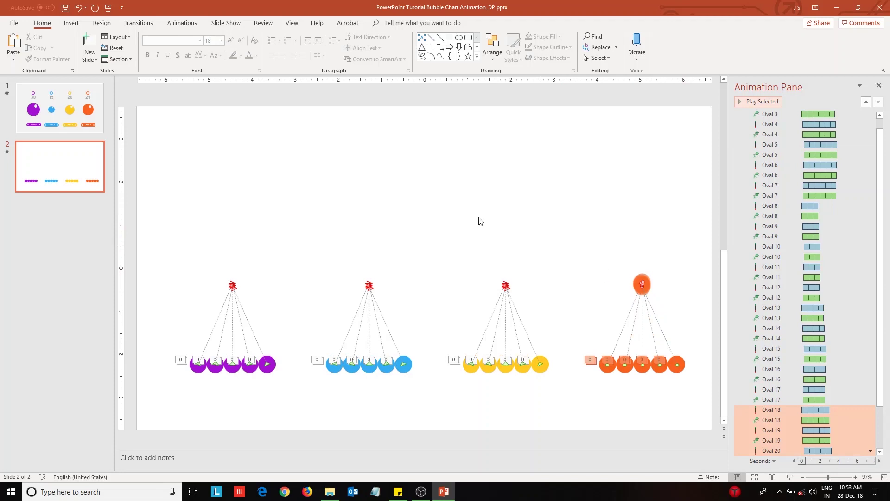
left_click(276, 211)
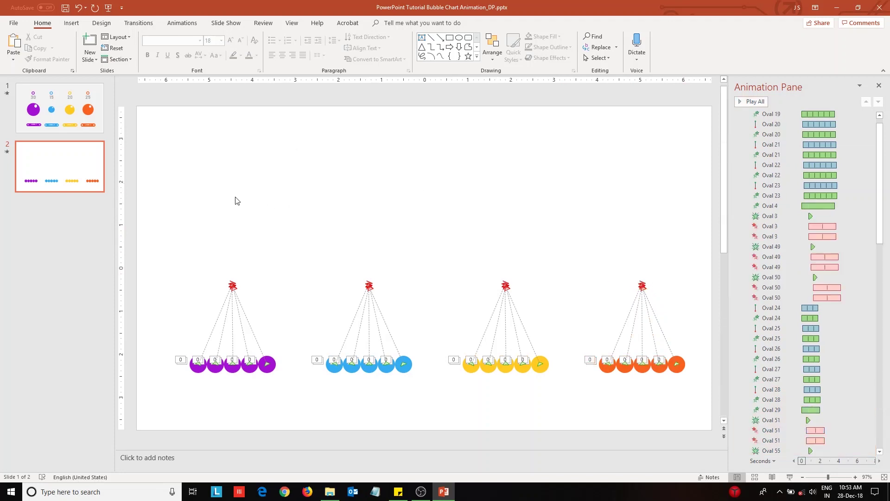
scroll(235, 197, "up", 3)
scroll(235, 197, "down", 3)
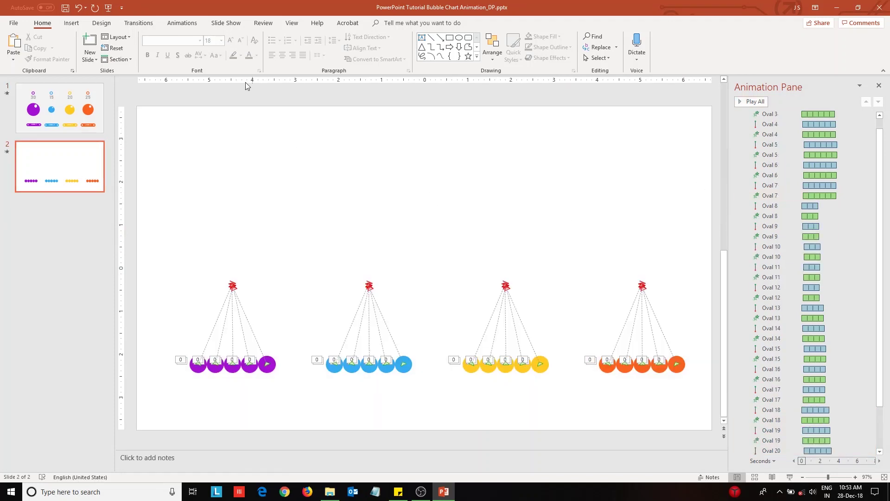
left_click(72, 23)
Step: Draw a 0.3 × 0.3 inch purple circle and move it onto the purple paths' convergence point
left_click(170, 53)
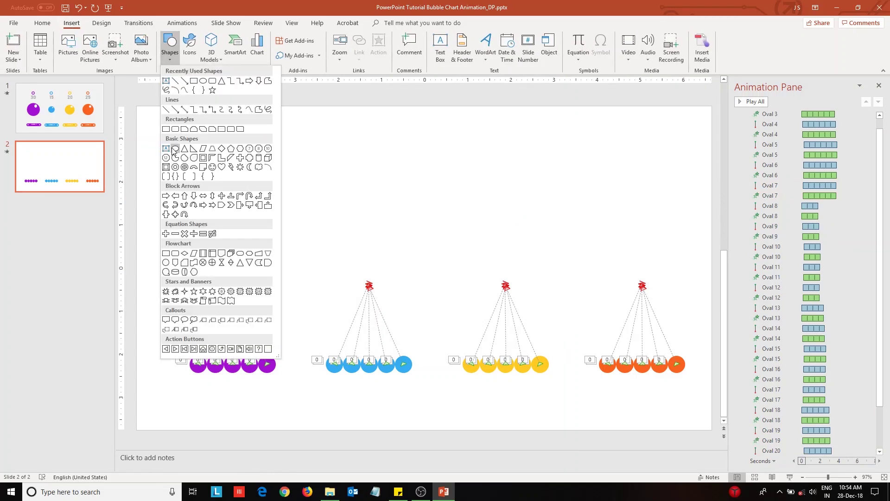
left_click(175, 148)
left_click_drag(206, 237, 230, 255)
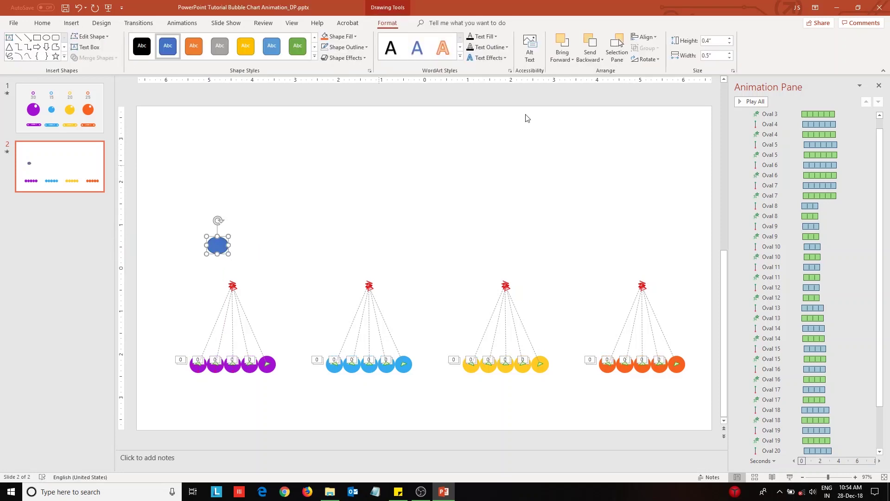
left_click(729, 43)
left_click(729, 58)
left_click(340, 36)
left_click(348, 127)
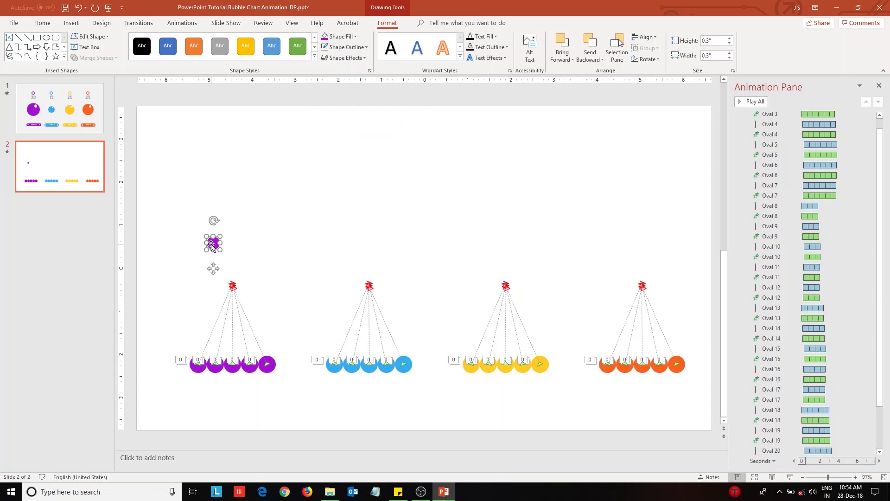
left_click_drag(214, 244, 224, 279)
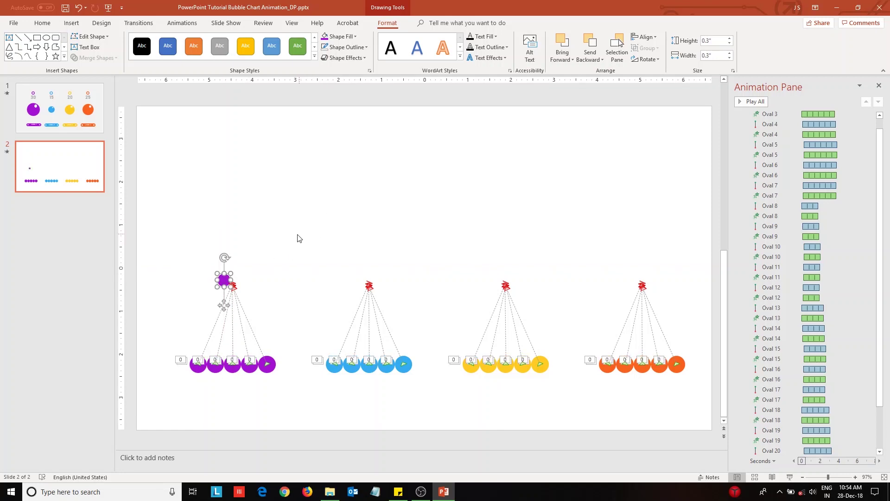
Step: Give the small purple dot (Oval 23) an Appear entrance that starts With Previous
left_click(182, 24)
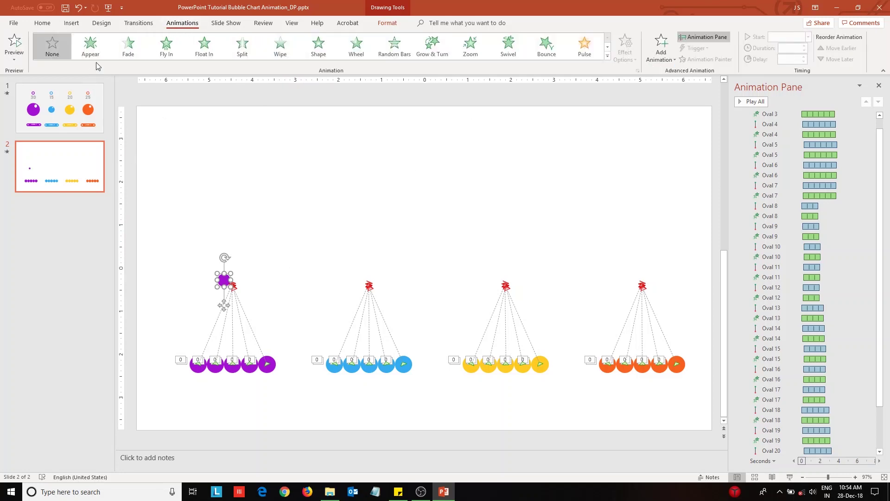
left_click(90, 47)
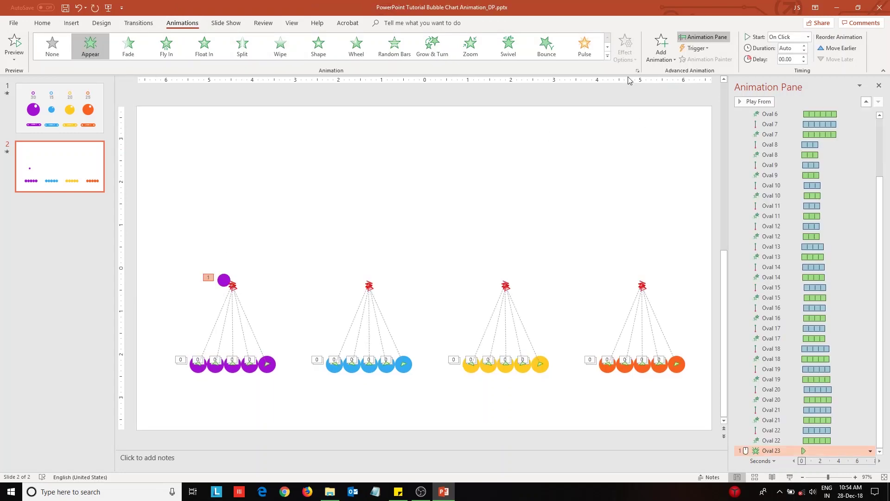
left_click(870, 451)
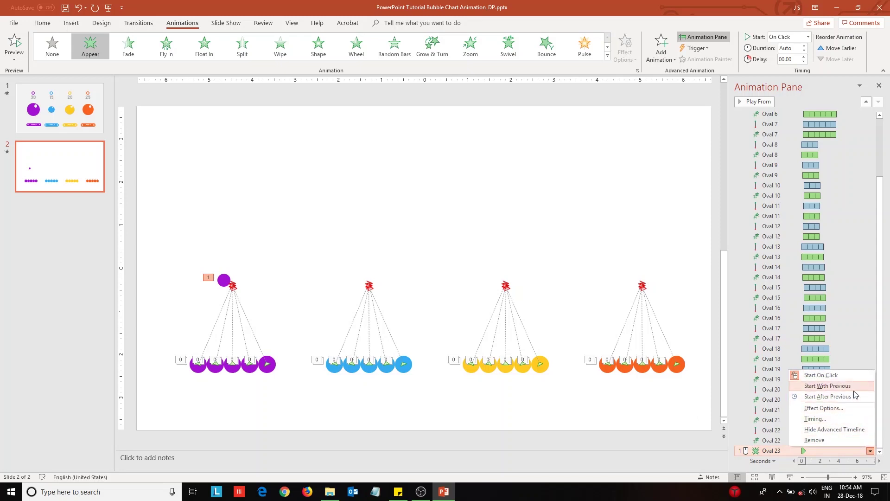
left_click(835, 386)
Step: Add a Basic Zoom exit effect to the purple dot
left_click(223, 280)
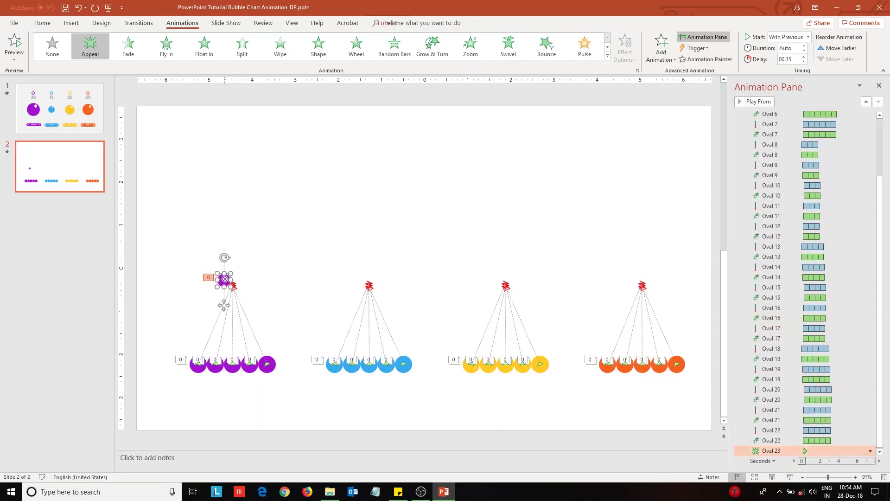
left_click(660, 47)
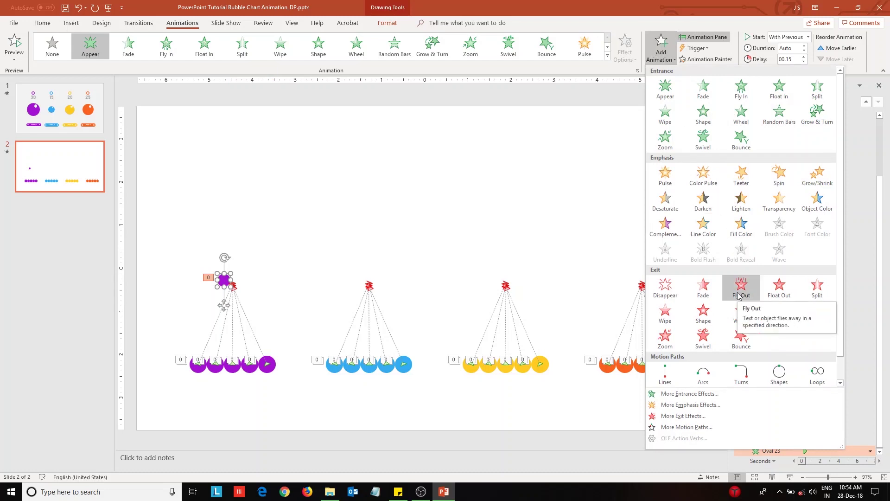
left_click(719, 416)
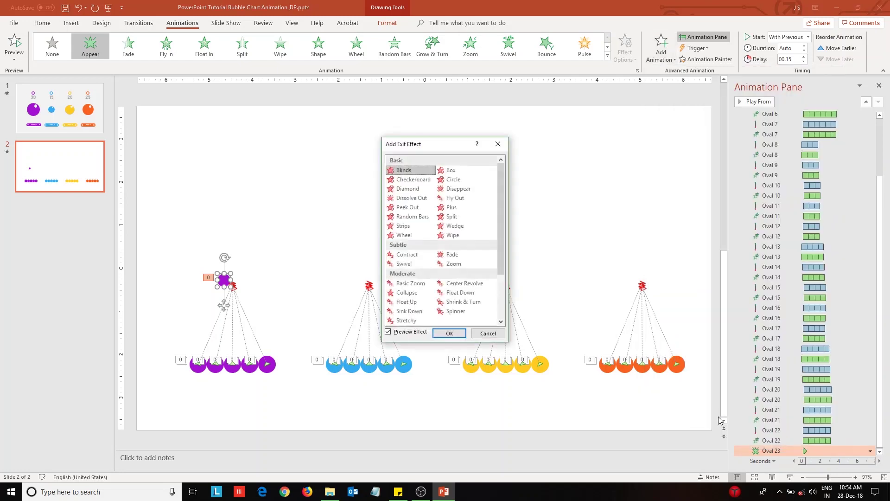
left_click(410, 282)
left_click(449, 334)
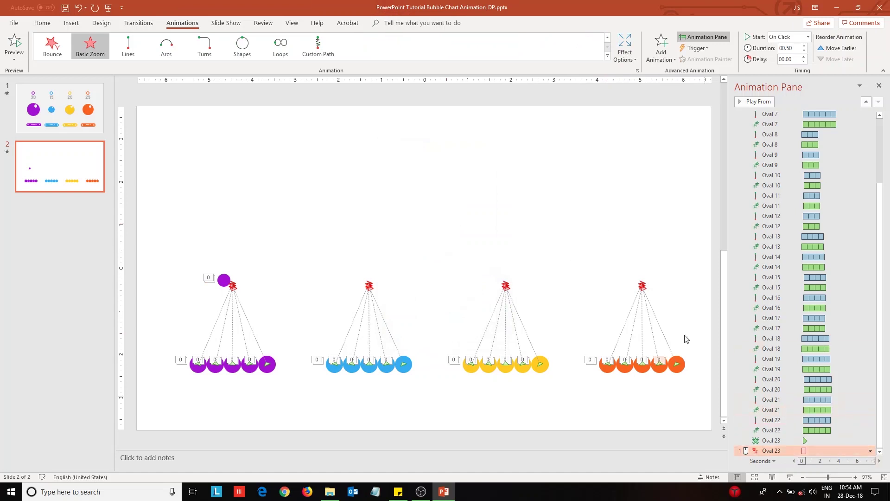
Step: Add an upward Fly Out exit to the purple dot
left_click(223, 280)
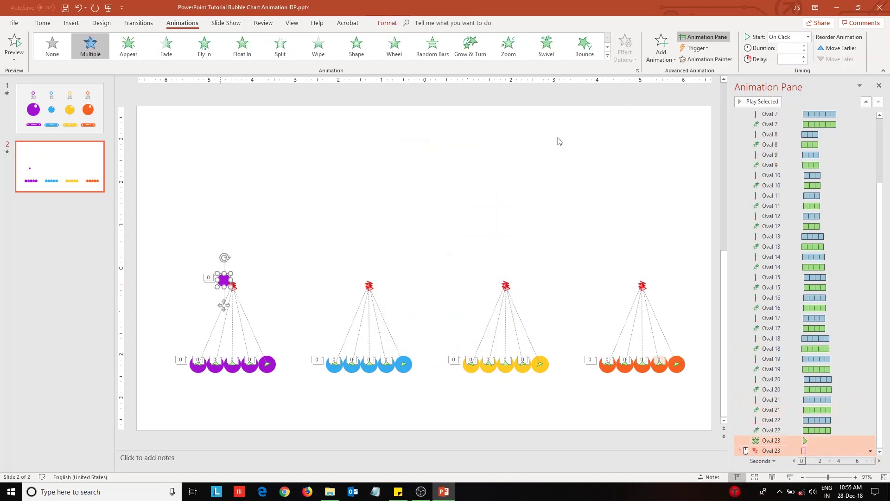
left_click(662, 49)
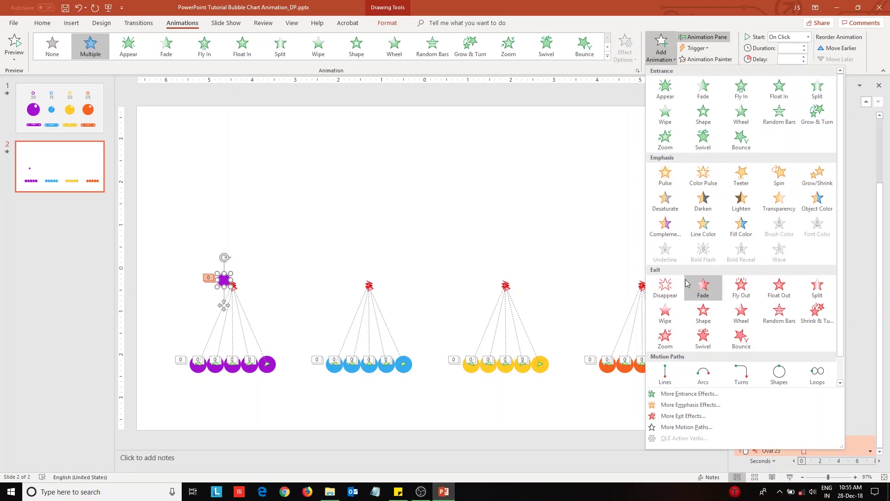
left_click(741, 287)
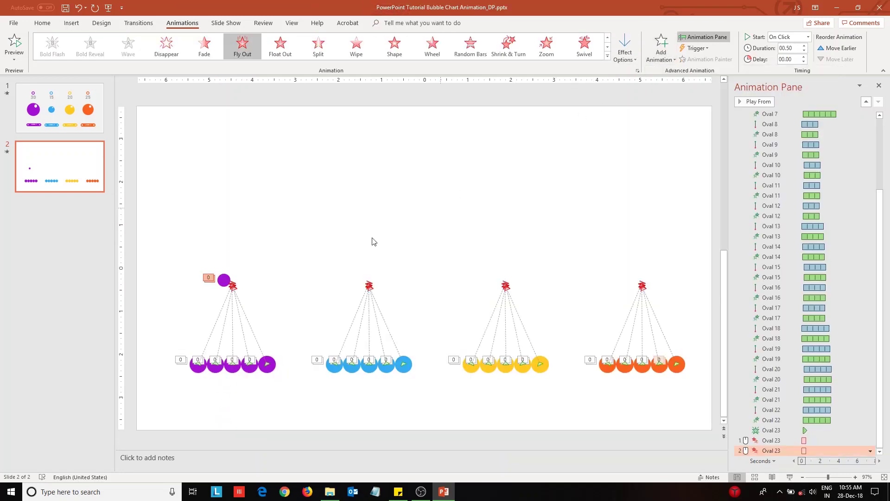
left_click(625, 50)
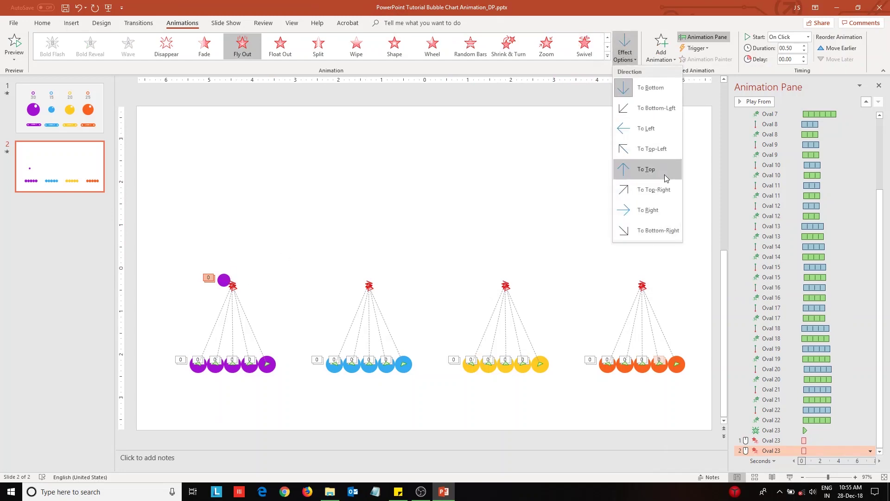
left_click(665, 190)
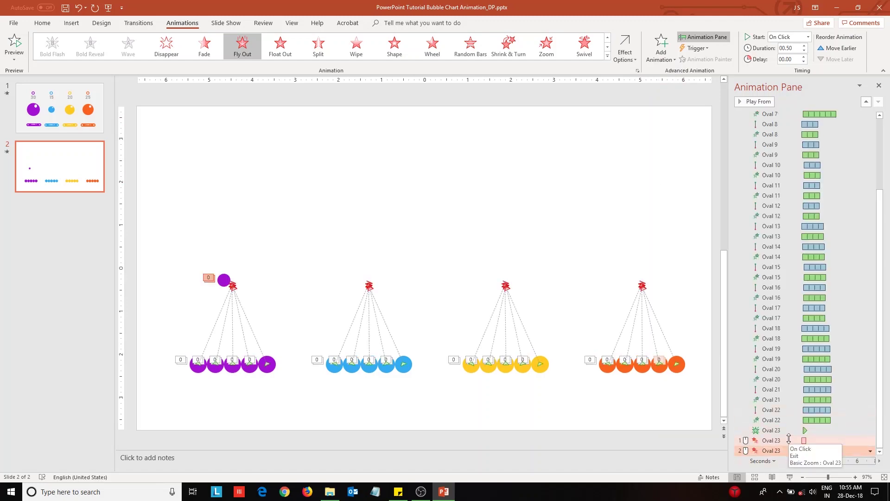
Step: Set all three Oval 23 animations to start With Previous
left_click(789, 440, "shift")
left_click(871, 440)
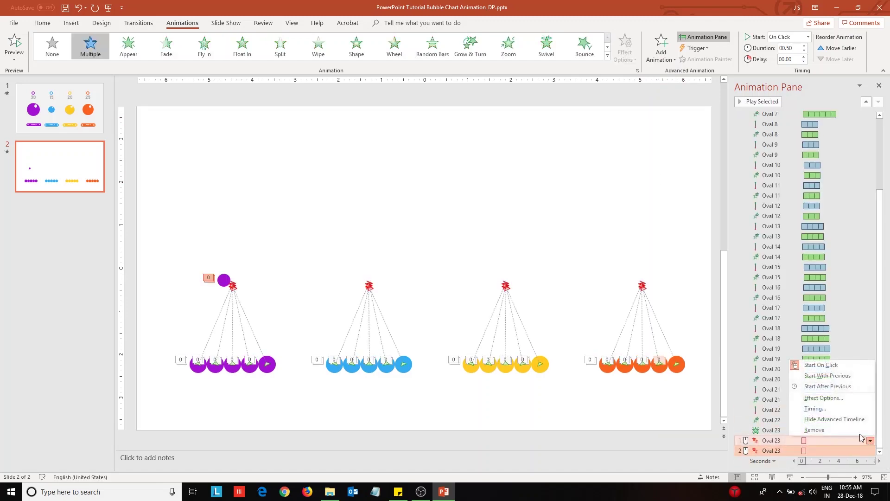
left_click(827, 376)
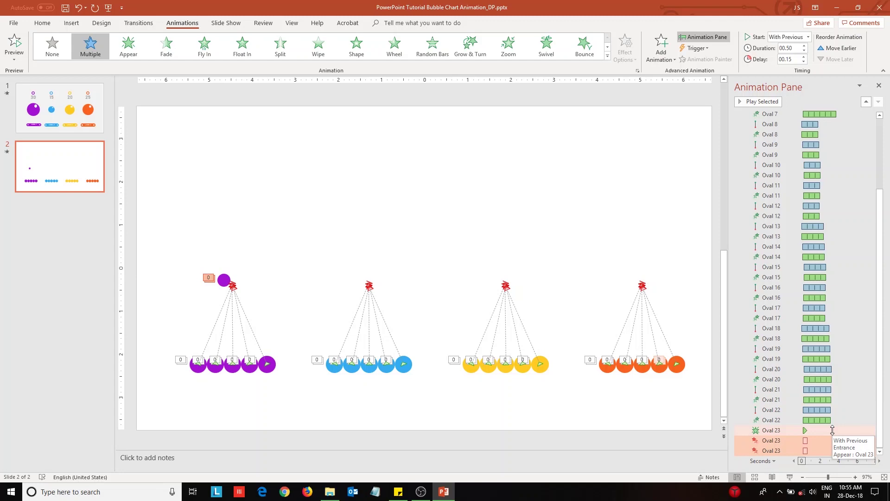
left_click(832, 430)
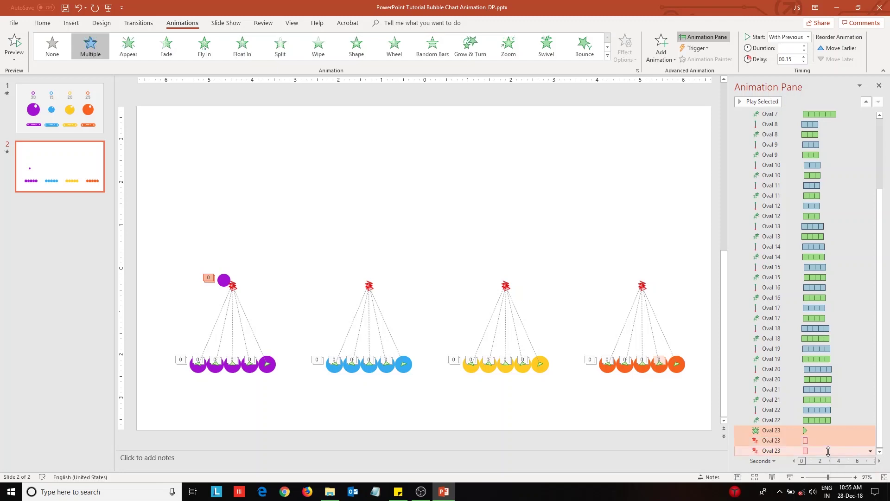
left_click(828, 450, "shift")
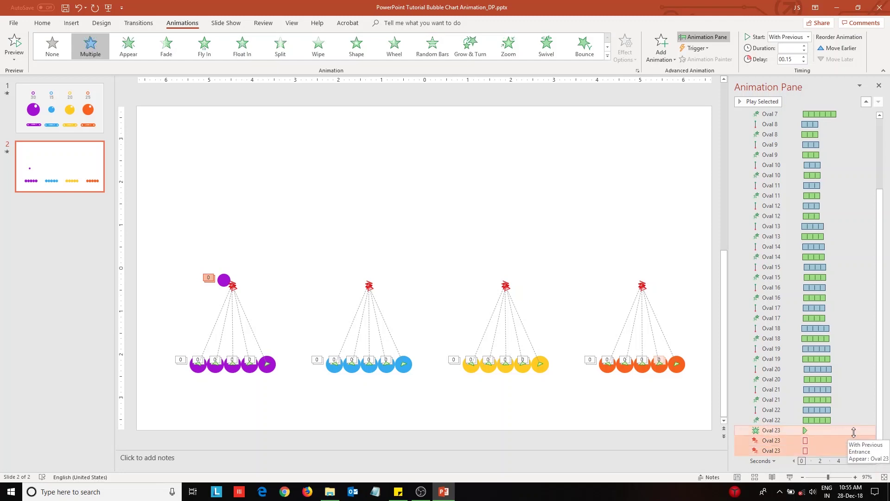
left_click(850, 431)
Step: Duplicate the purple dot twice, placing the copies right of and below the original
left_click(224, 280)
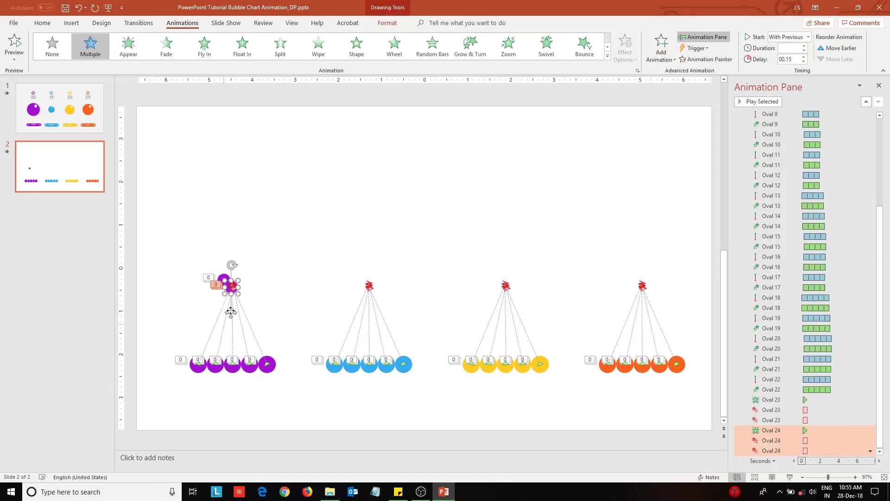
key("ctrl+d")
left_click_drag(237, 308, 239, 306)
key("ctrl+d")
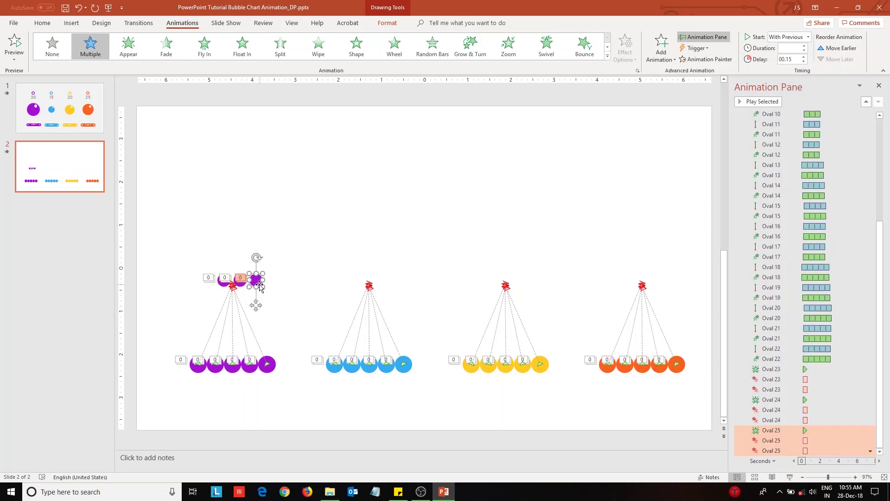
left_click_drag(256, 287, 233, 305)
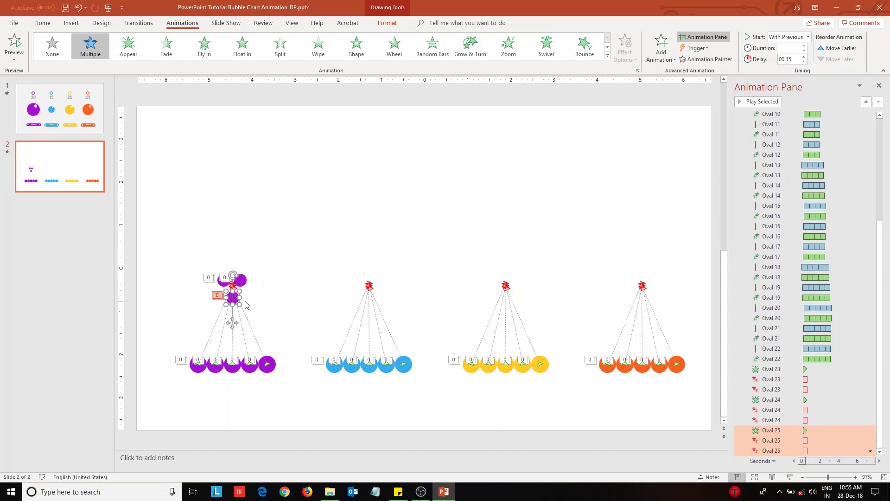
Step: Give Oval 25 a new Fly Out direction and send Oval 24 toward the upper left
left_click(772, 450)
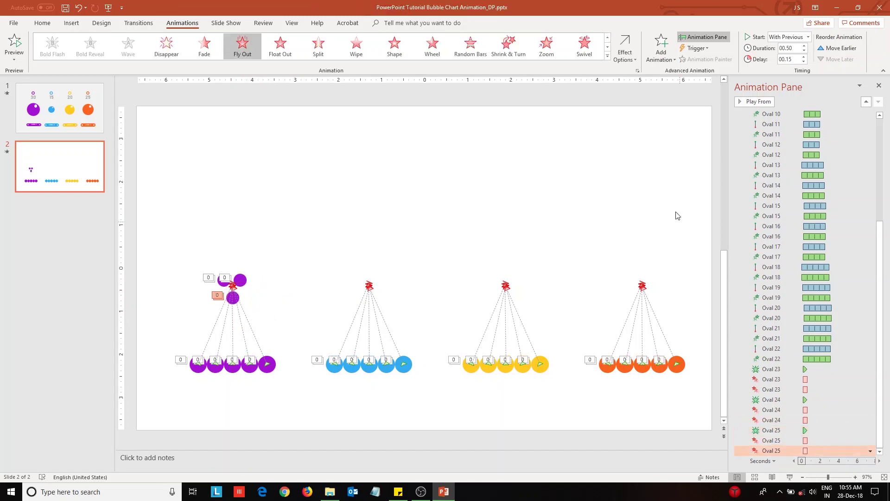
left_click(625, 49)
left_click(650, 176)
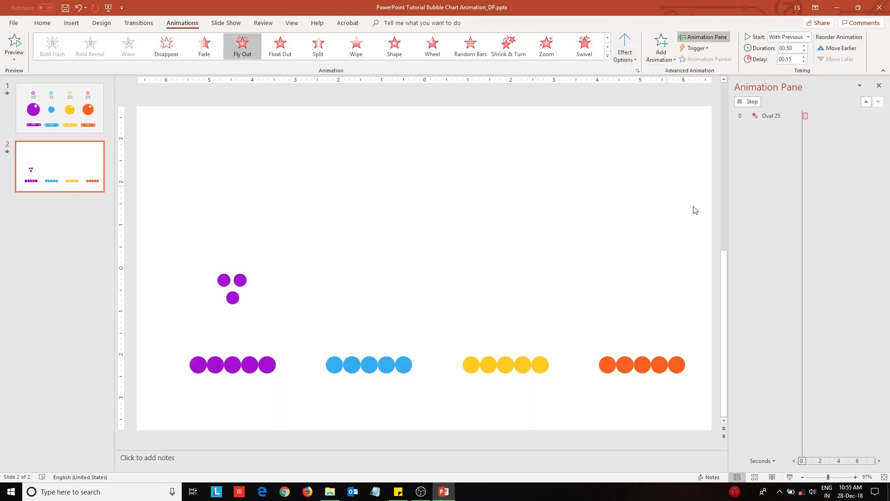
left_click(239, 280)
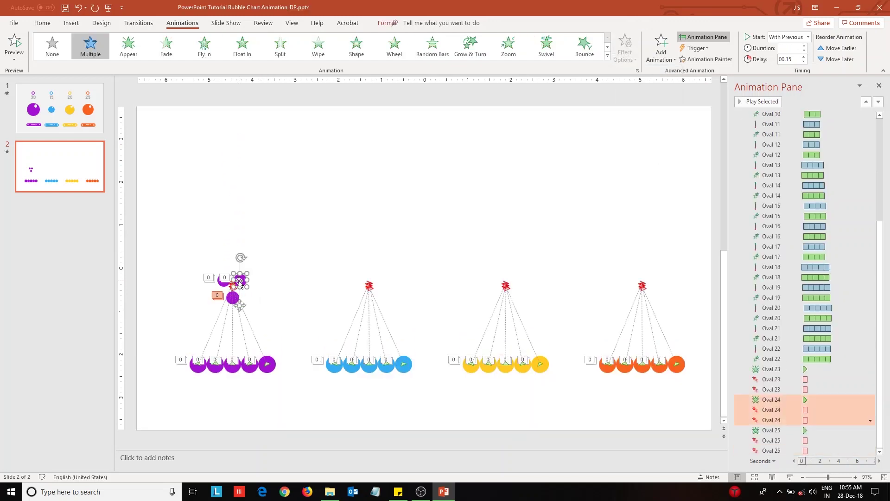
left_click(772, 420)
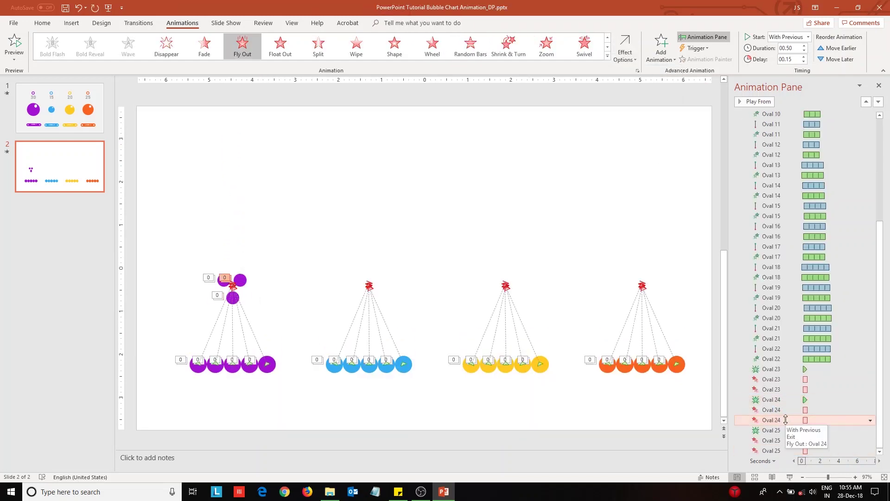
left_click(624, 49)
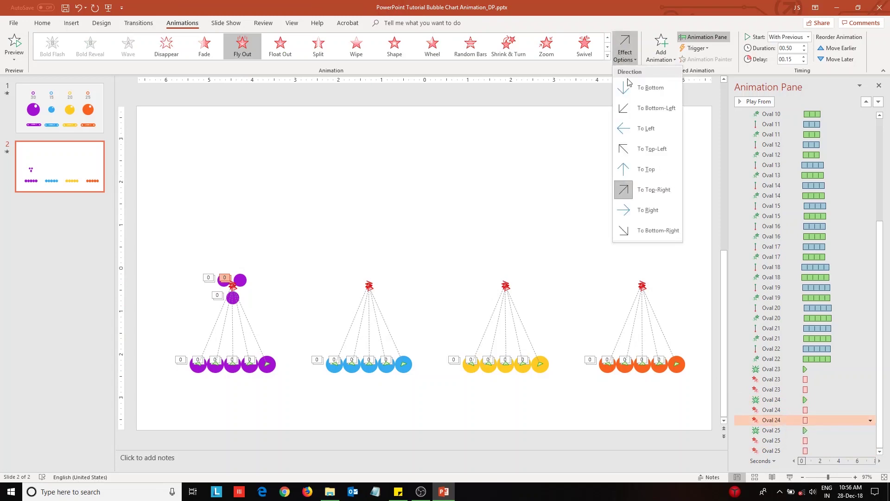
left_click(651, 149)
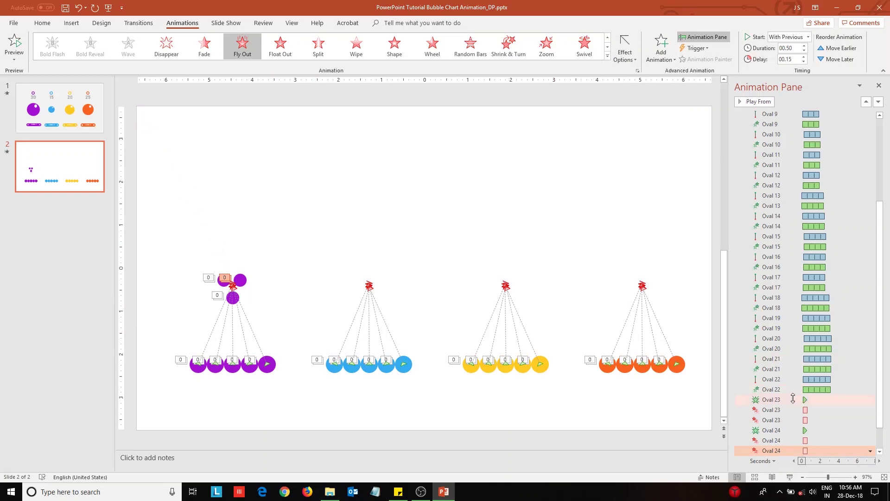
left_click(792, 399)
scroll(856, 403, "down", 1)
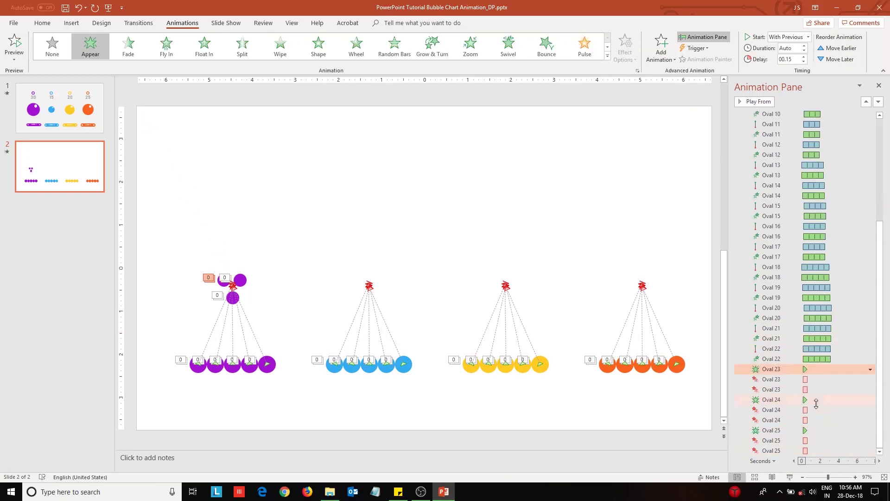
Step: Drag the Oval 23–25 animations up to play right after Oval 7
left_click(824, 450, "shift")
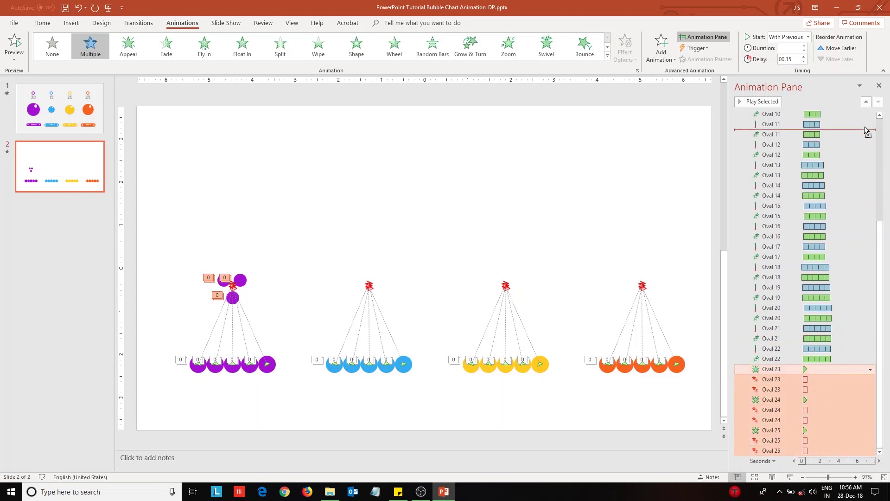
scroll(868, 115, "up", 3)
left_click_drag(824, 440, 846, 170)
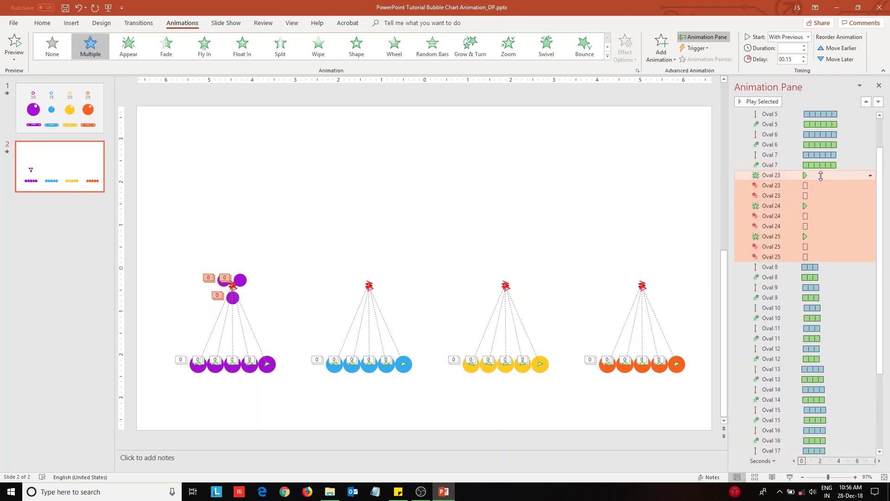
Step: Set a 0.75-second delay on Oval 23's animations
left_click(821, 176)
left_click(821, 196, "shift")
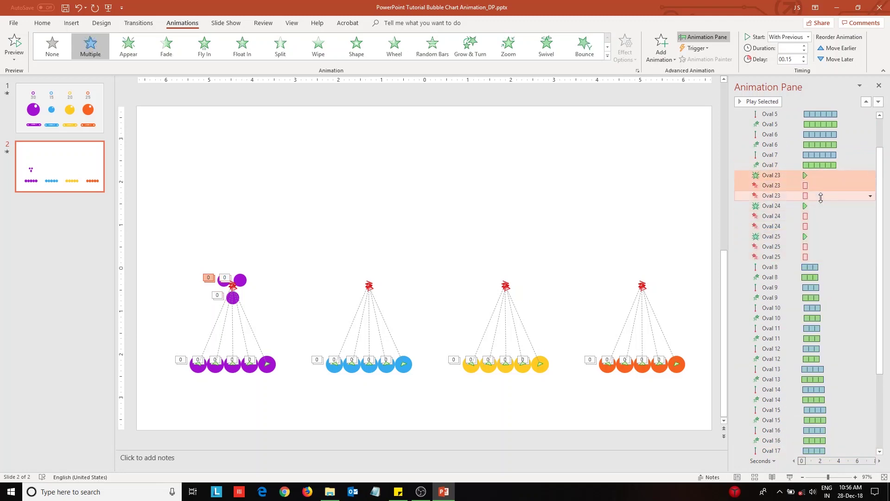
left_click(795, 59)
type(".75")
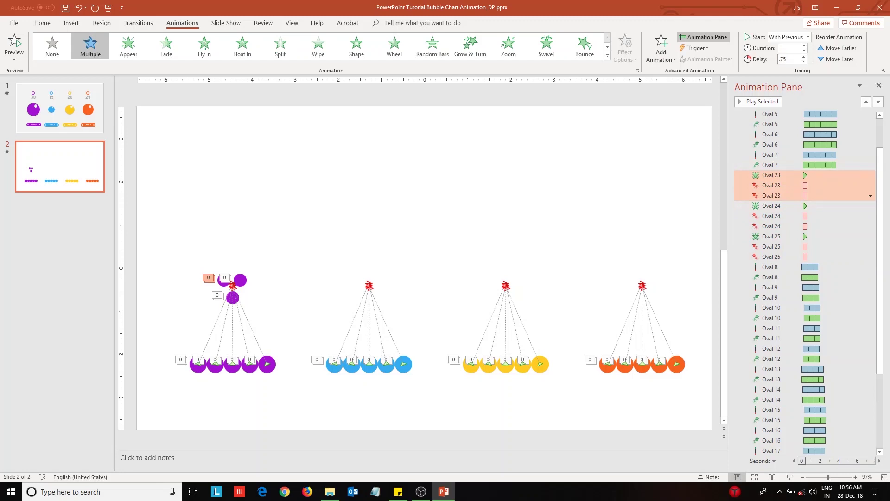
key("Return")
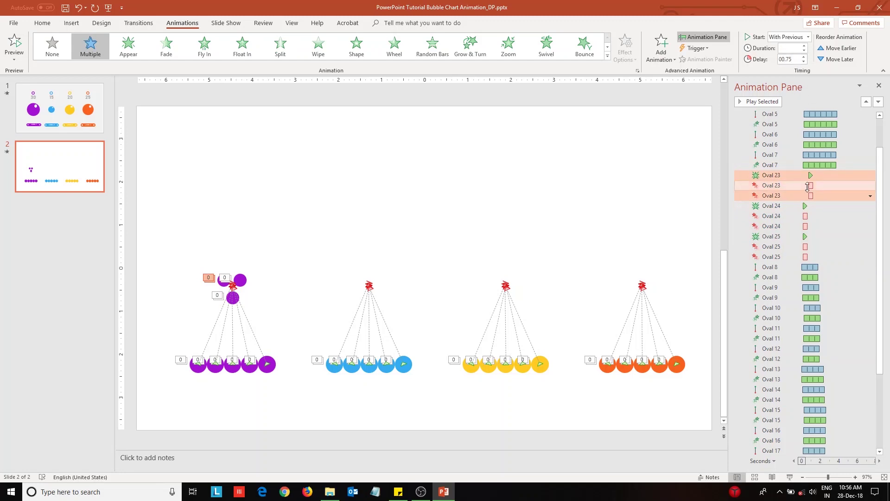
Step: Edit Oval 24's delay and set Oval 25's animations to a 1.25-second delay
left_click(824, 192)
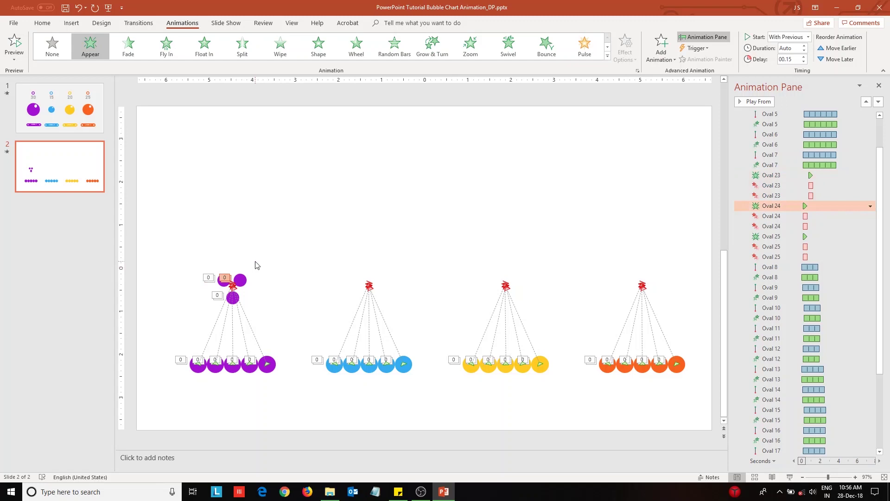
left_click(240, 280)
left_click(821, 207, "shift")
double_click(793, 59)
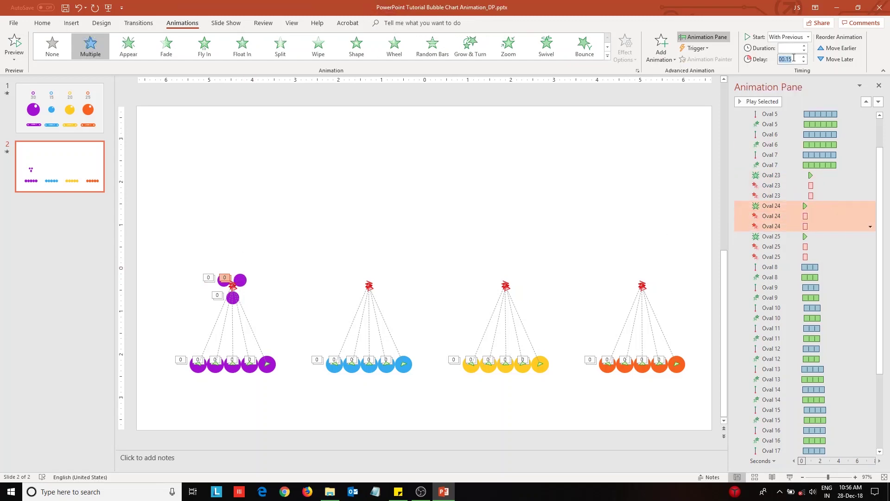
type("01")
left_click(830, 236)
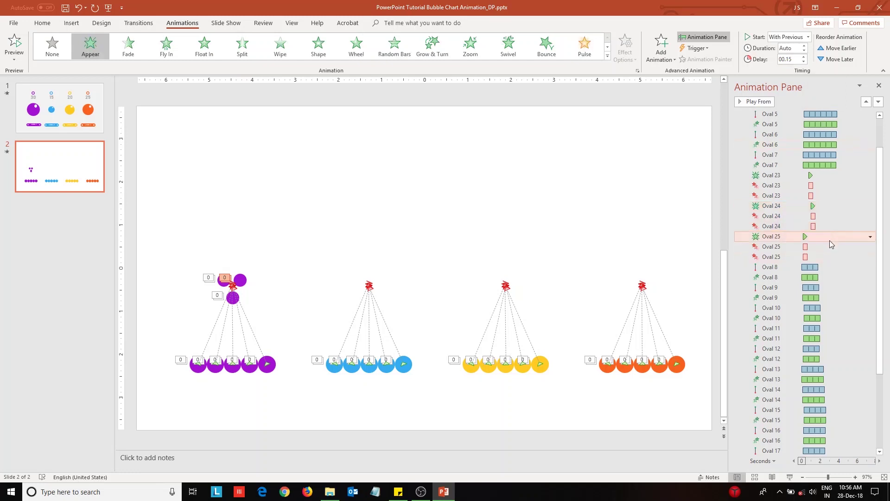
left_click(831, 256, "shift")
double_click(787, 59)
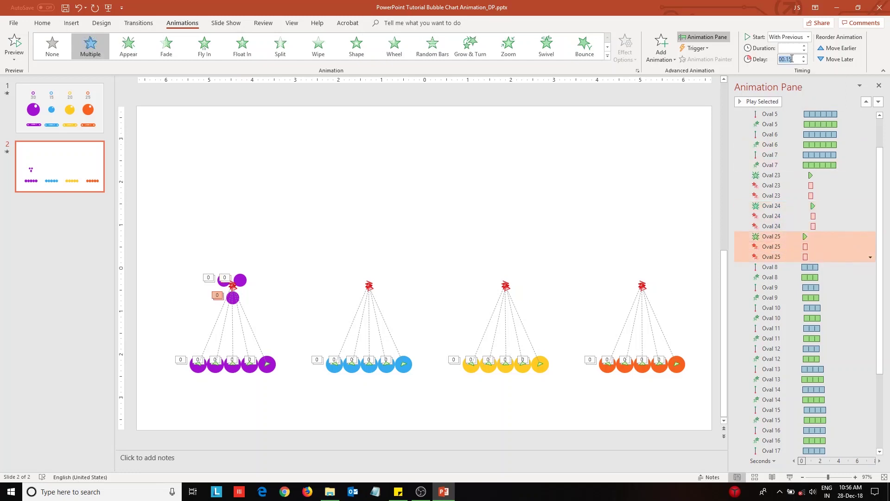
type("1")
key("Return")
Step: Give all animations of the three purple dots a 1.5-second duration
left_click(830, 176)
left_click(839, 257, "shift")
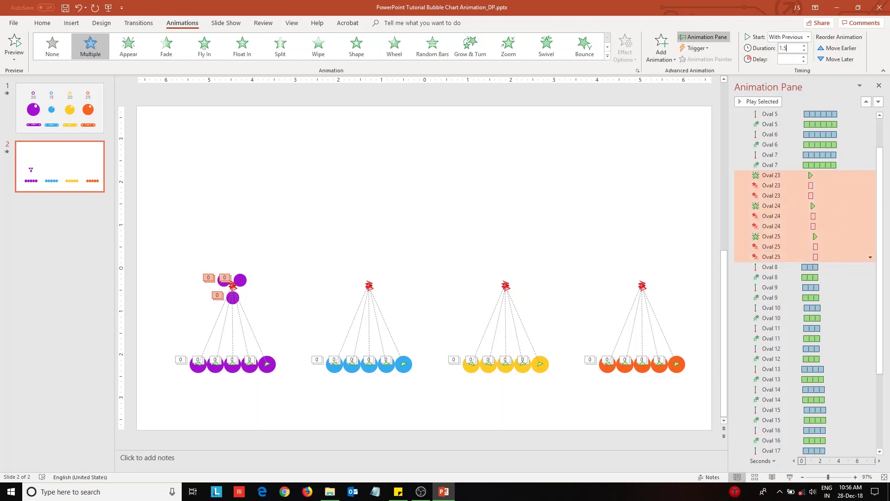
key("Tab")
type("01.5")
key("Return")
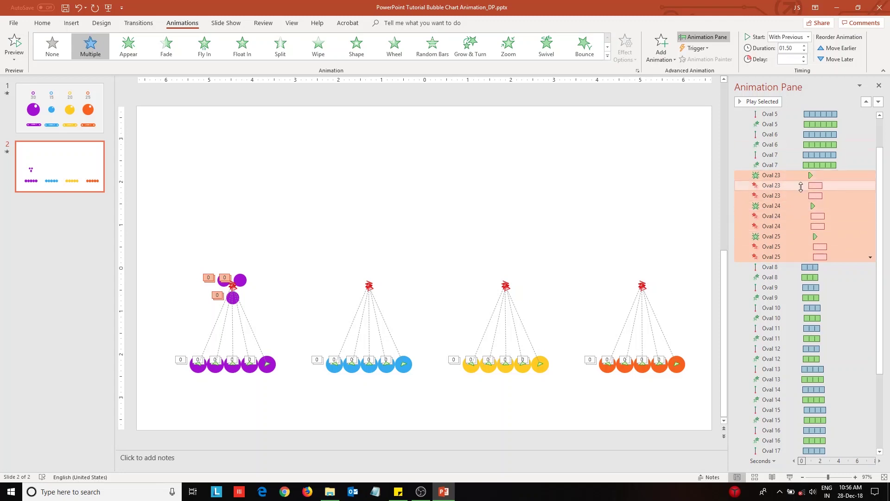
Step: Open the timing settings for an Oval 23 fly-out, then cancel without changes
right_click(800, 188)
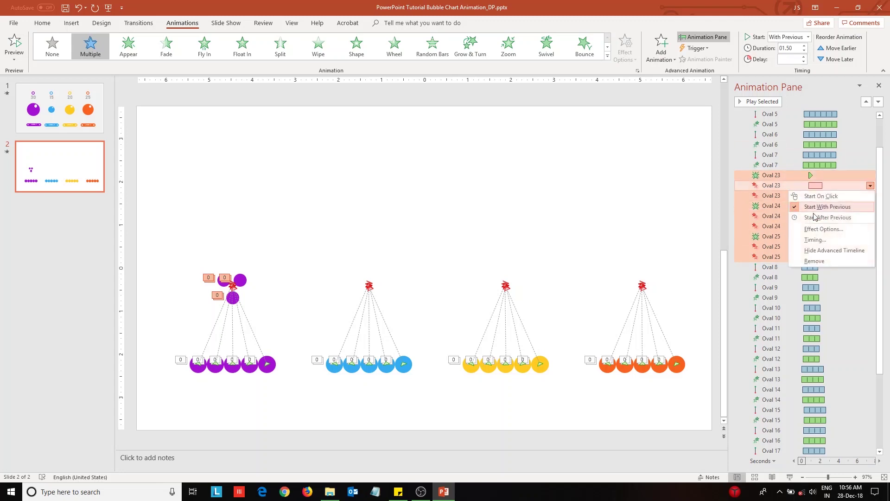
left_click(823, 229)
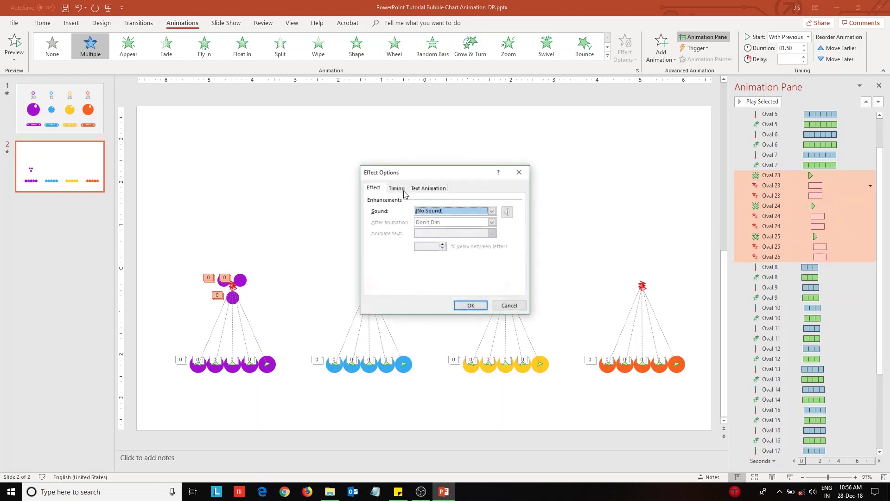
left_click(396, 187)
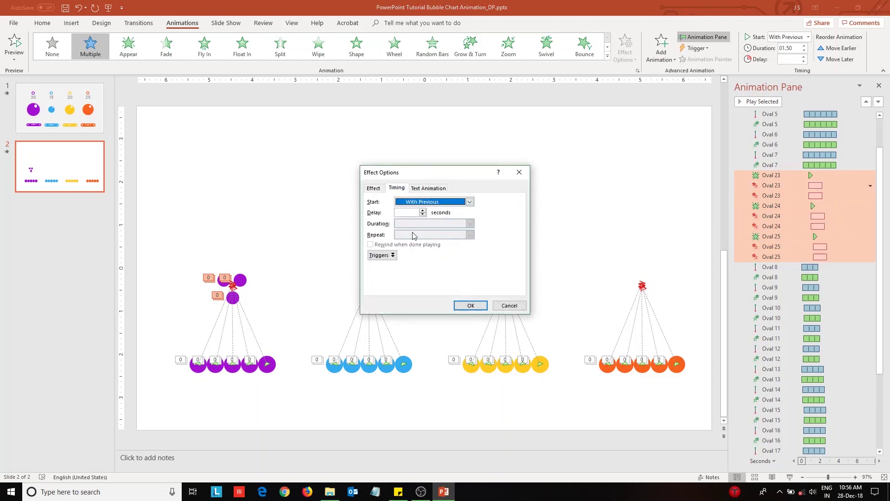
left_click(509, 305)
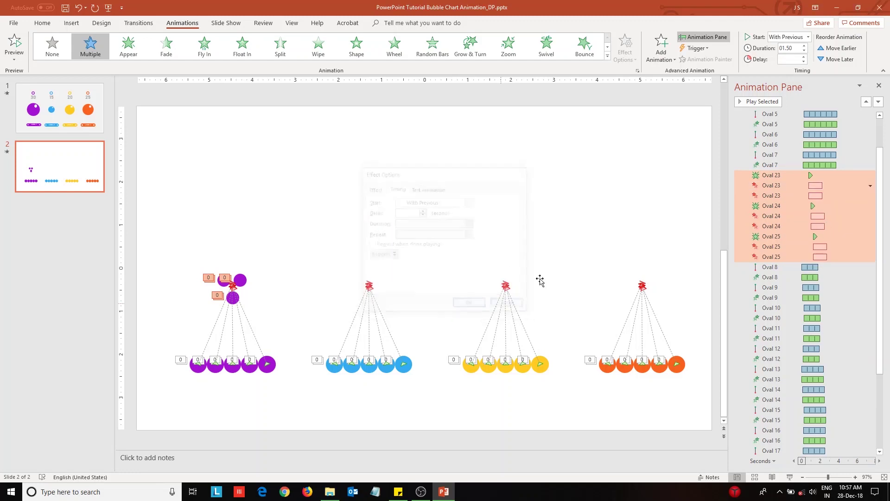
Step: Make the Oval 23–25 follow-up animations repeat twice, then preview them
left_click(772, 196)
left_click(772, 185, "ctrl")
left_click(772, 216, "ctrl")
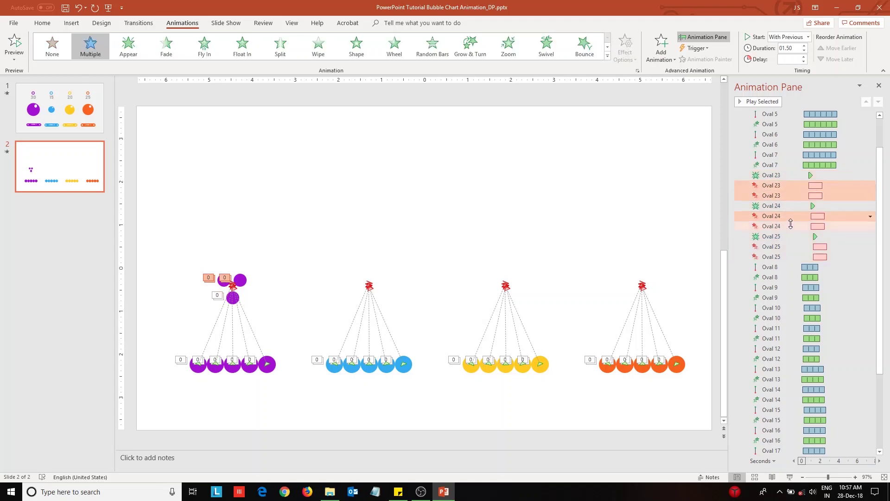
left_click(772, 225, "ctrl")
left_click(772, 246, "ctrl")
left_click(772, 256, "ctrl")
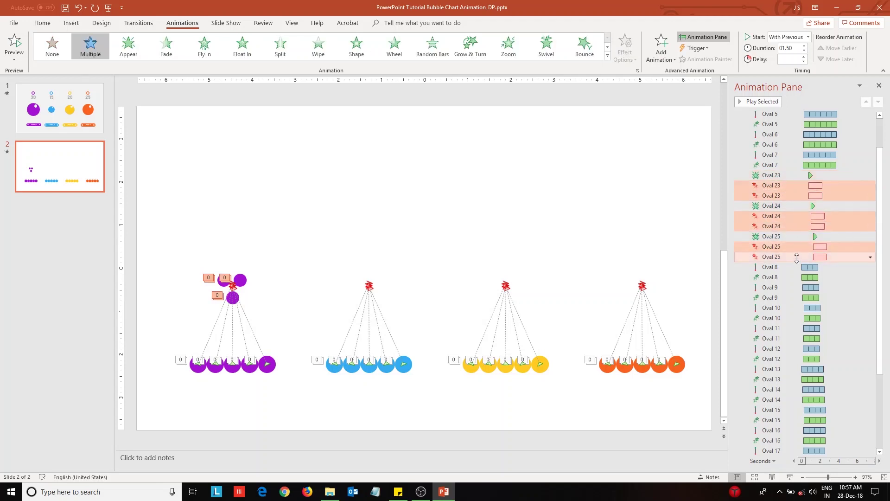
left_click(870, 257)
left_click(827, 301)
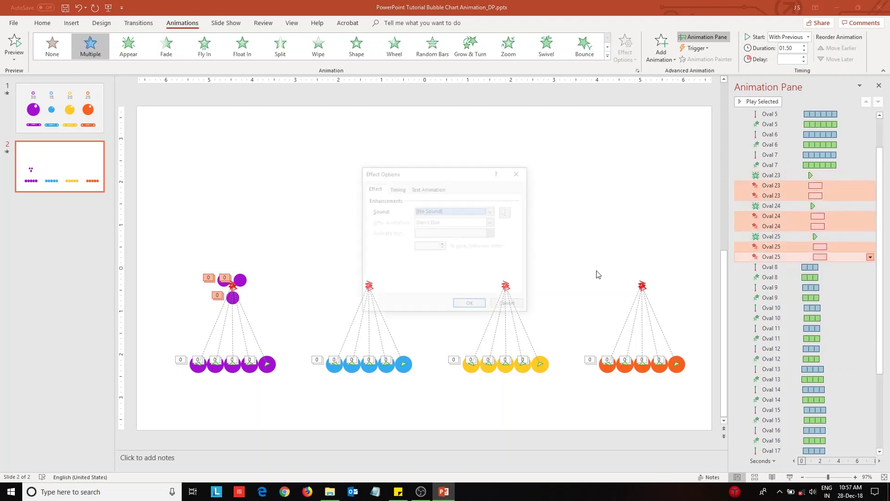
left_click(397, 189)
left_click(425, 234)
type("2")
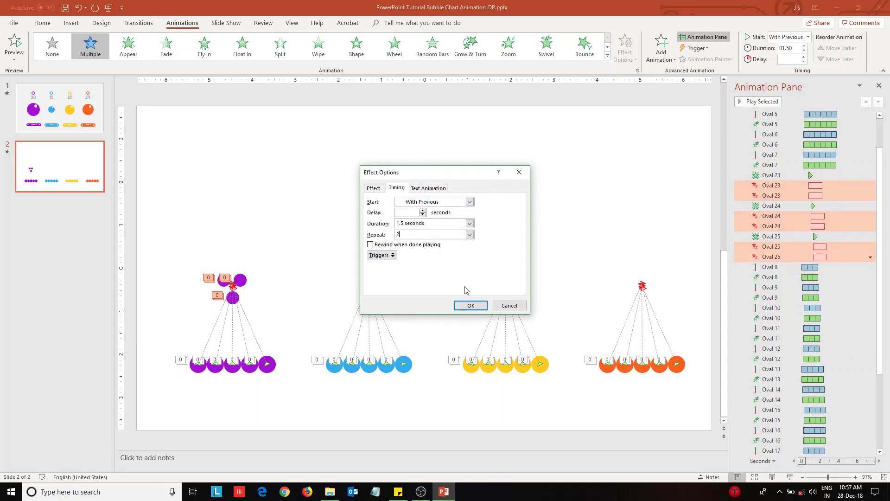
left_click(471, 305)
left_click(752, 101)
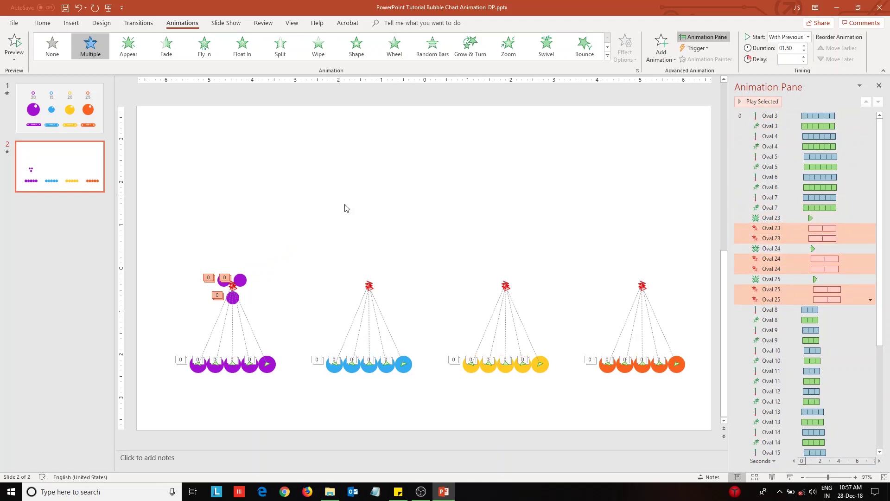
Step: Copy the three purple dots above the blue column and fill the copies blue
left_click_drag(154, 255, 283, 320)
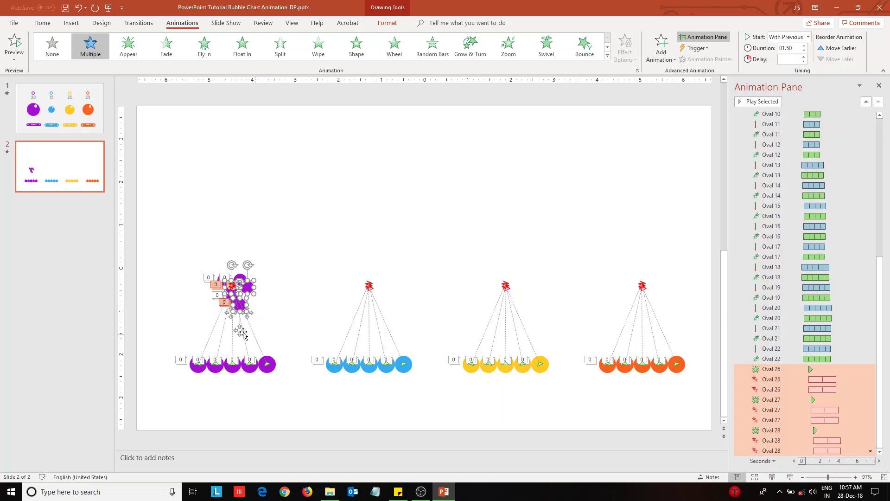
left_click_drag(233, 292, 371, 327, "ctrl")
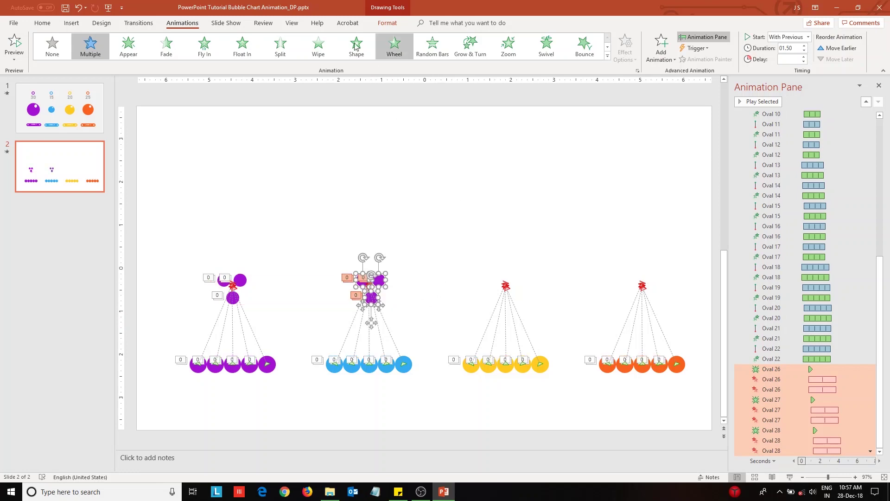
left_click(387, 23)
left_click(356, 37)
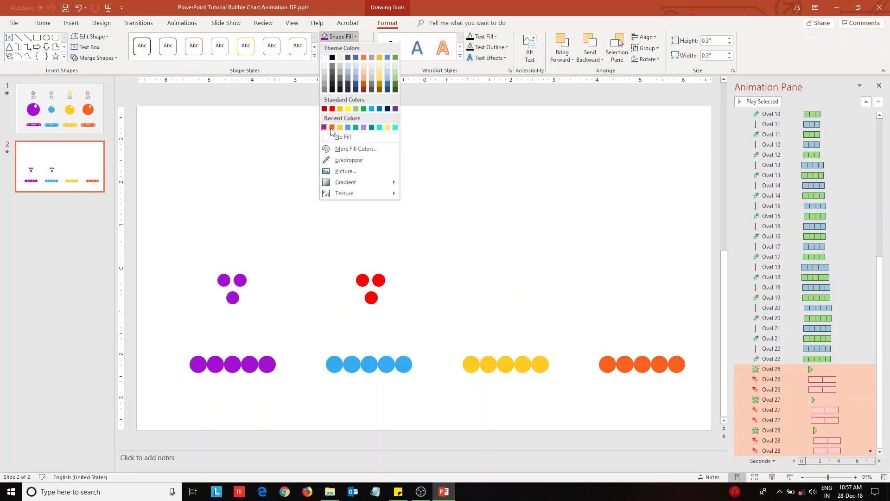
left_click(347, 128)
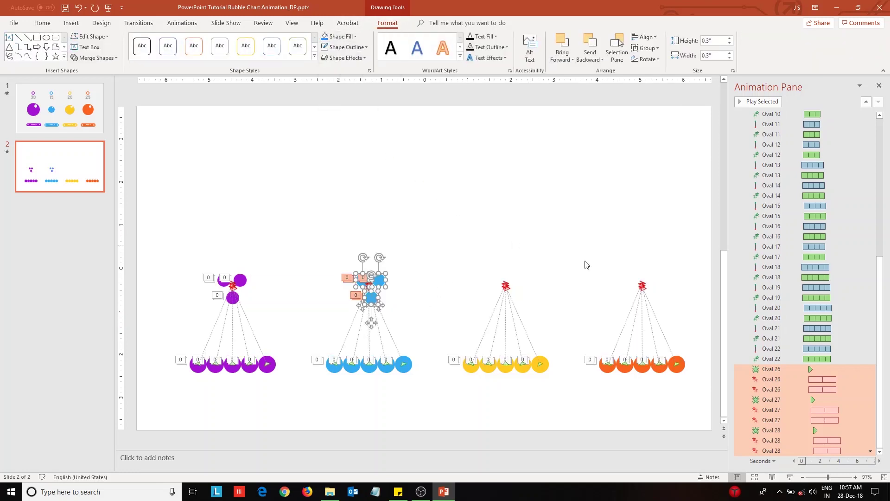
Step: Move the Oval 26–28 animations earlier and shorten them to 1 second
left_click(848, 369)
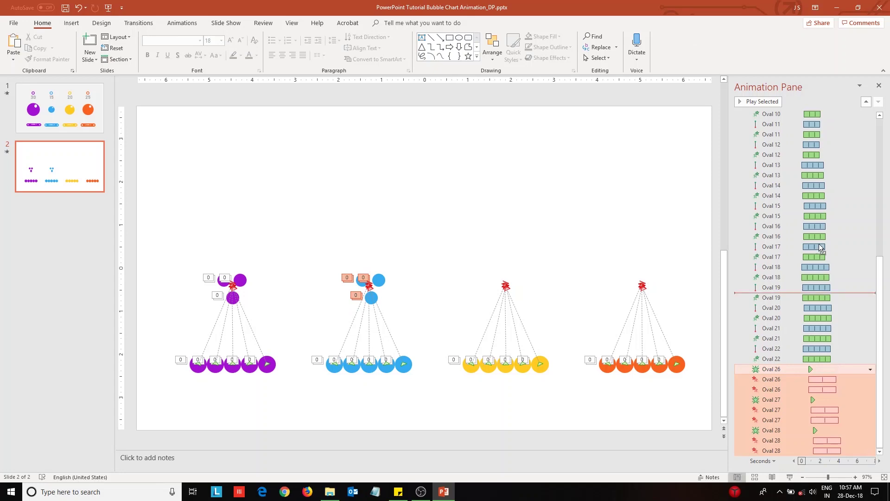
left_click_drag(818, 243, 827, 162)
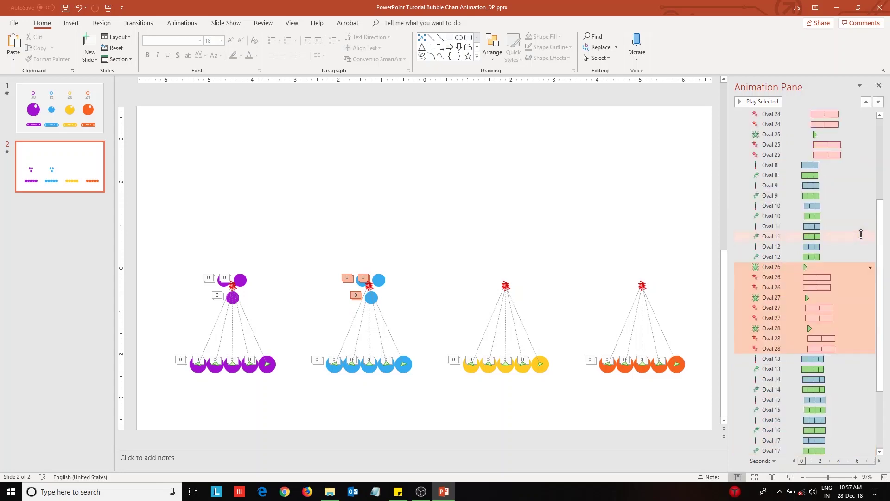
scroll(887, 271, "down", 3)
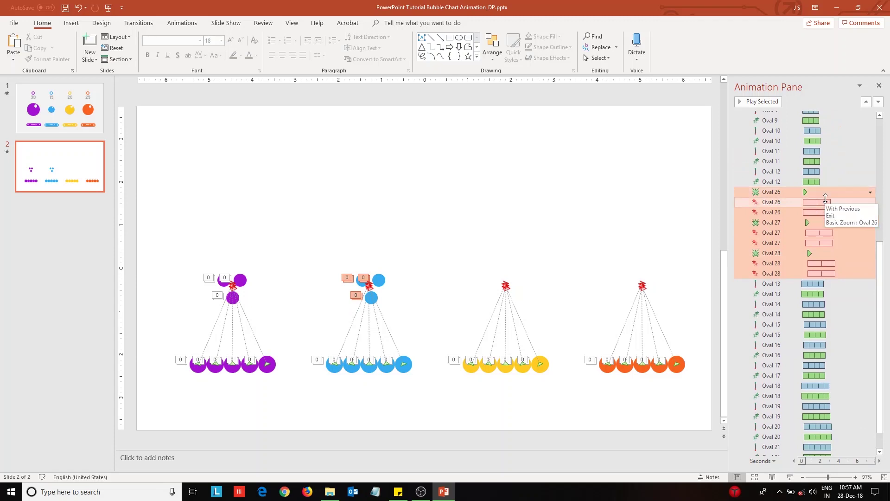
left_click(182, 23)
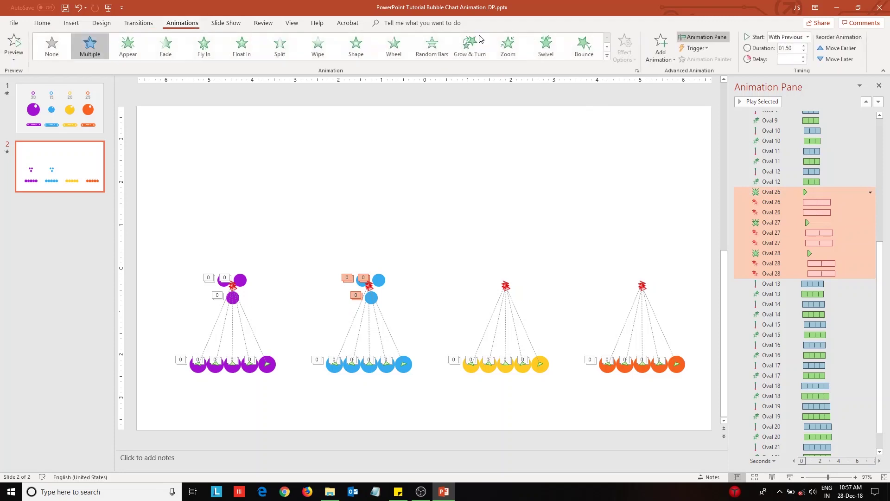
left_click(805, 51)
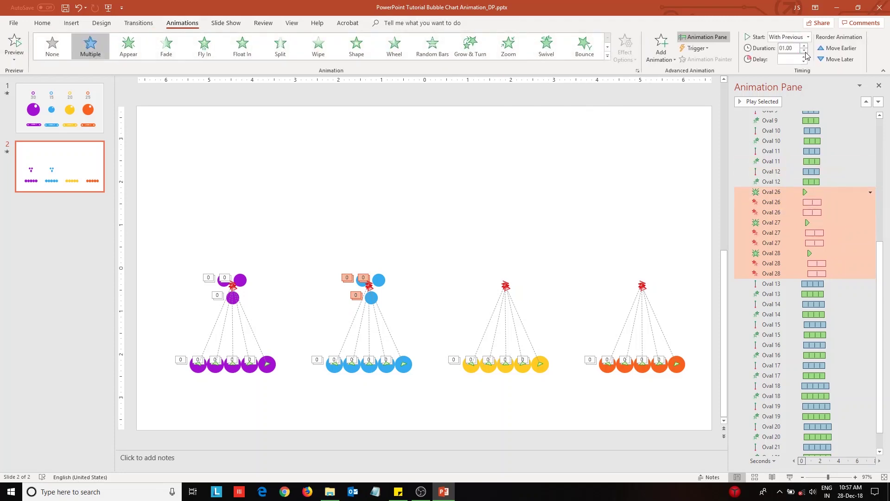
Step: Stagger the blue dots' delays, with Oval 27 at 0.75 s and Oval 28 at 1 s
left_click(836, 193)
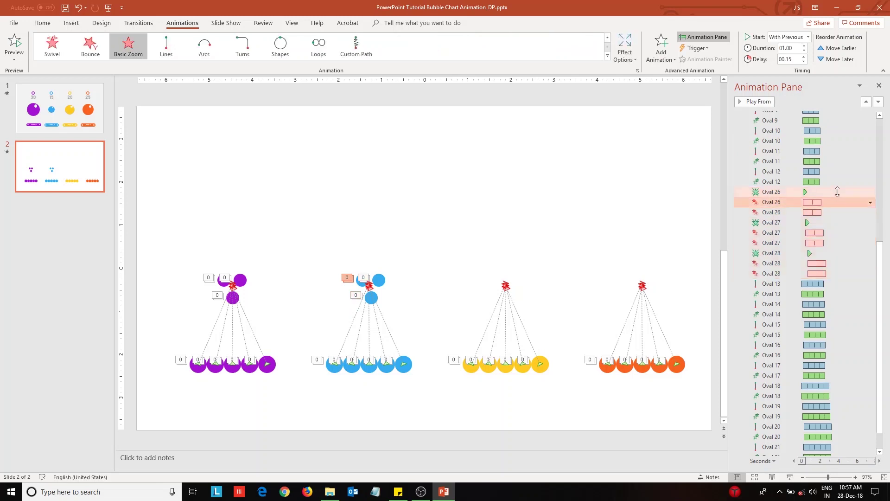
left_click(836, 212, "shift")
left_click(805, 57)
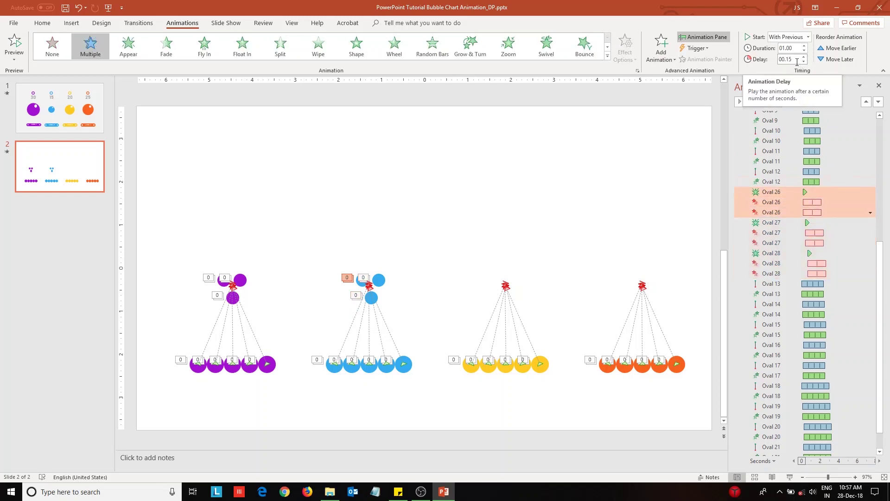
left_click(786, 59)
type("5")
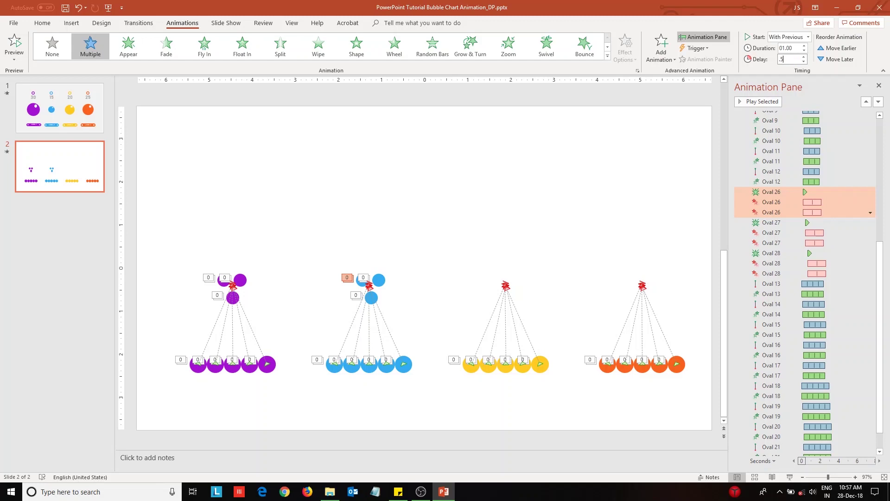
key("Return")
left_click(835, 223)
left_click(835, 243, "shift")
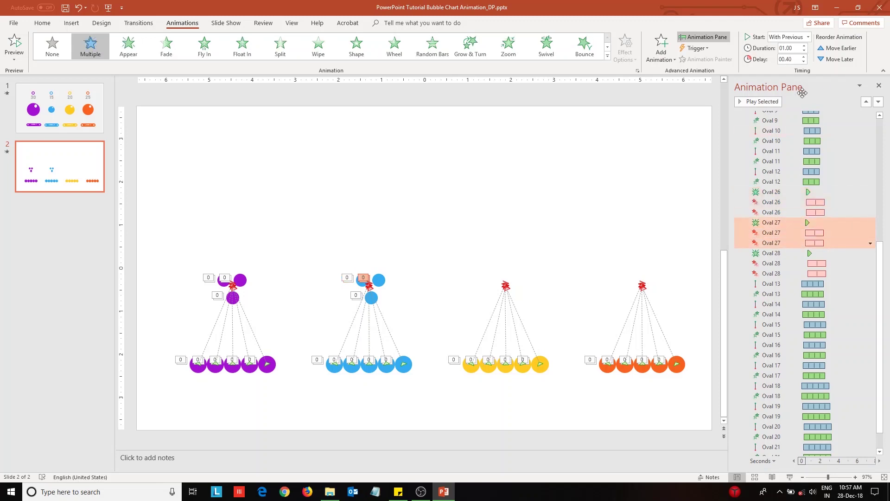
left_click(786, 58)
key("Return")
left_click(838, 253)
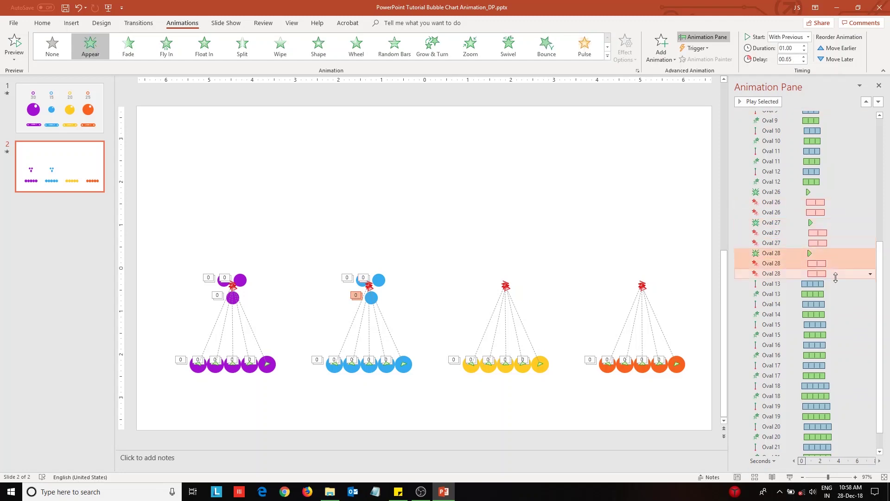
left_click(838, 273, "shift")
left_click(786, 60)
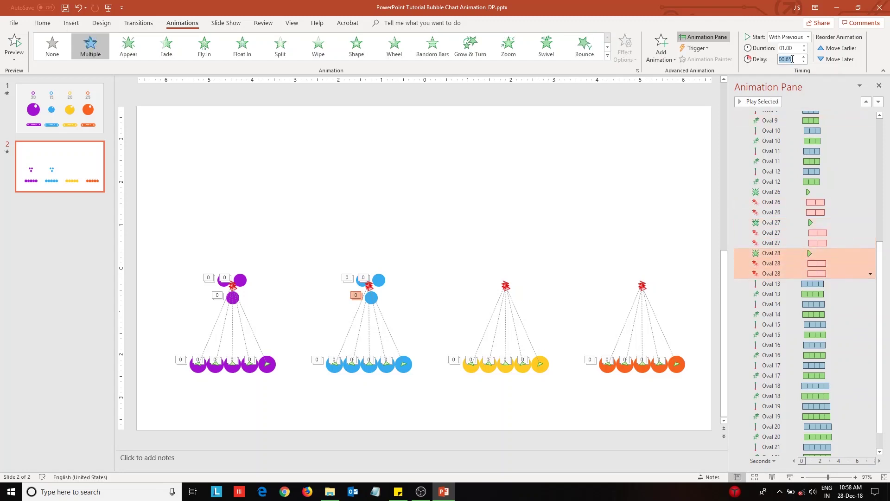
type("1")
key("Return")
left_click_drag(315, 255, 443, 332)
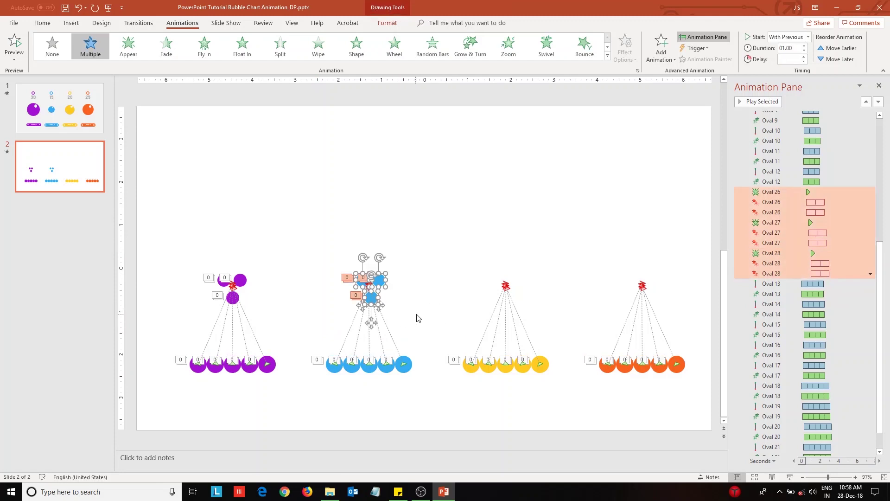
Step: Duplicate the blue dots above the yellow column and fill the copies yellow
key("ctrl+d")
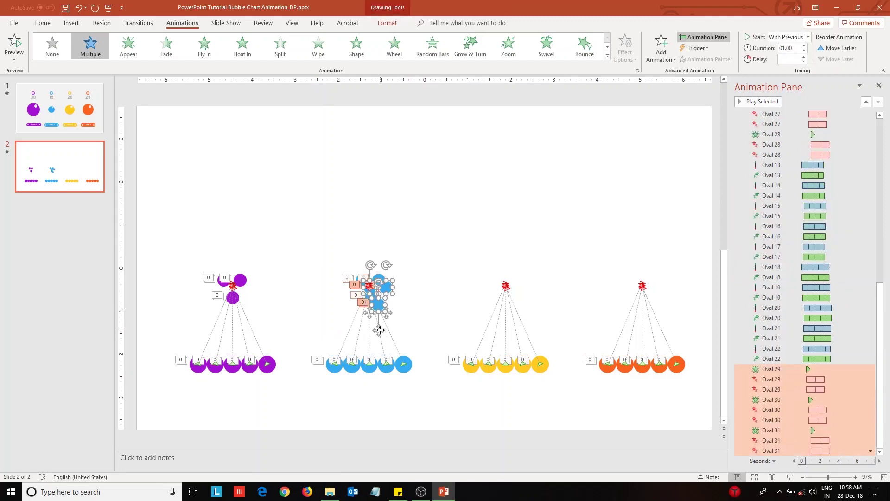
left_click_drag(379, 329, 509, 321)
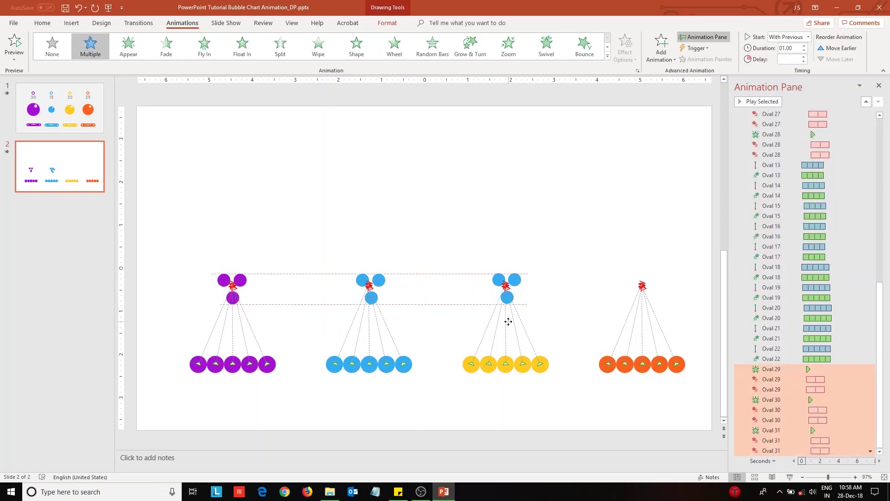
left_click(387, 23)
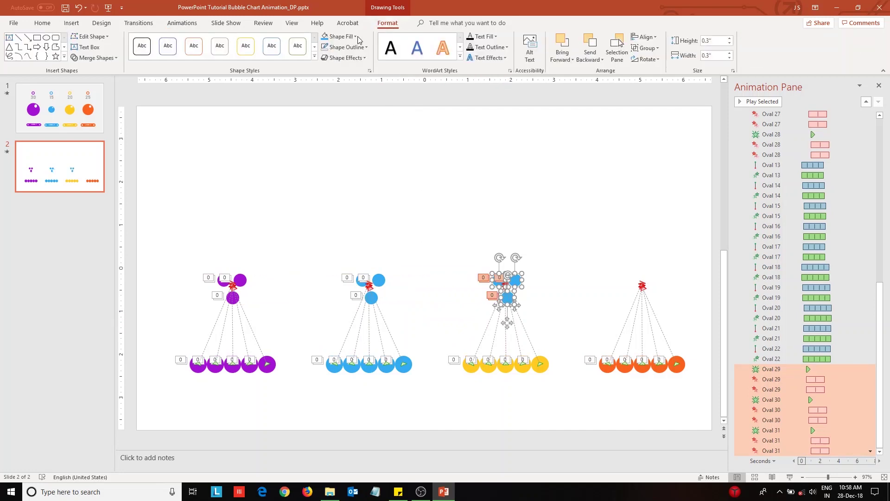
left_click(358, 38)
left_click(358, 125)
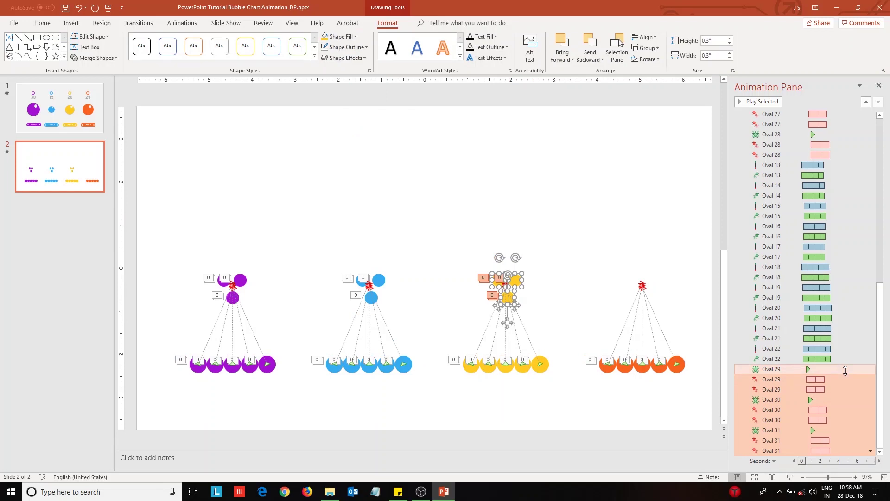
left_click(845, 371)
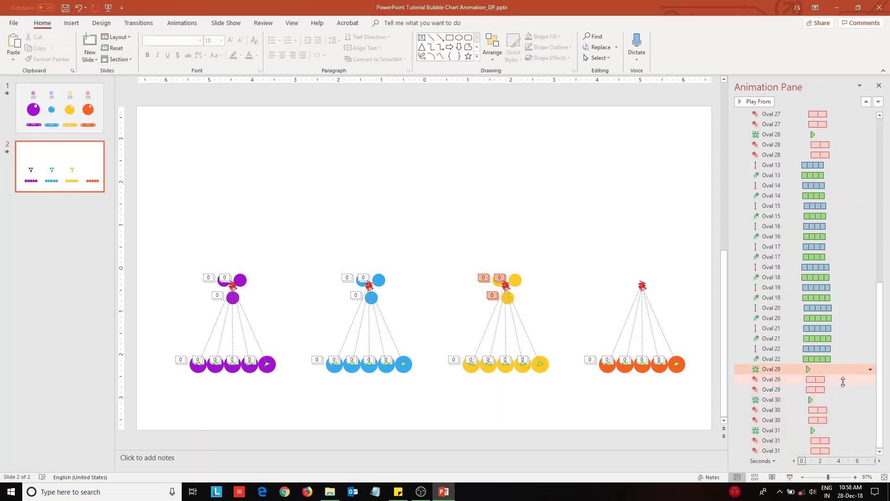
Step: Move the Oval 29–31 animations up after Oval 17 and lengthen them to 1.25 seconds
left_click(847, 449, "shift")
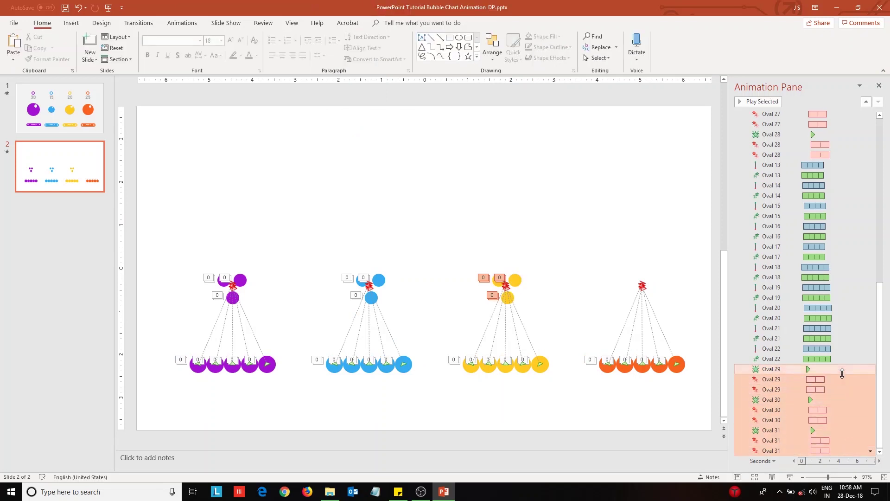
left_click_drag(843, 369, 835, 267)
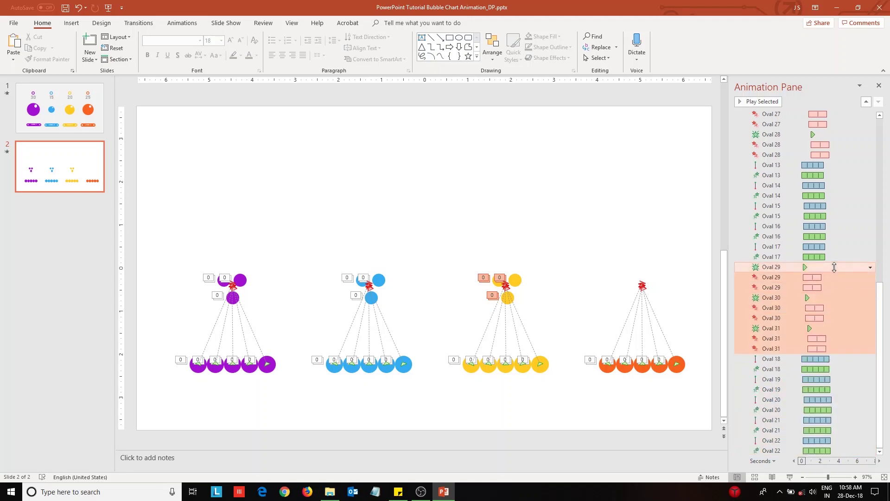
left_click(182, 23)
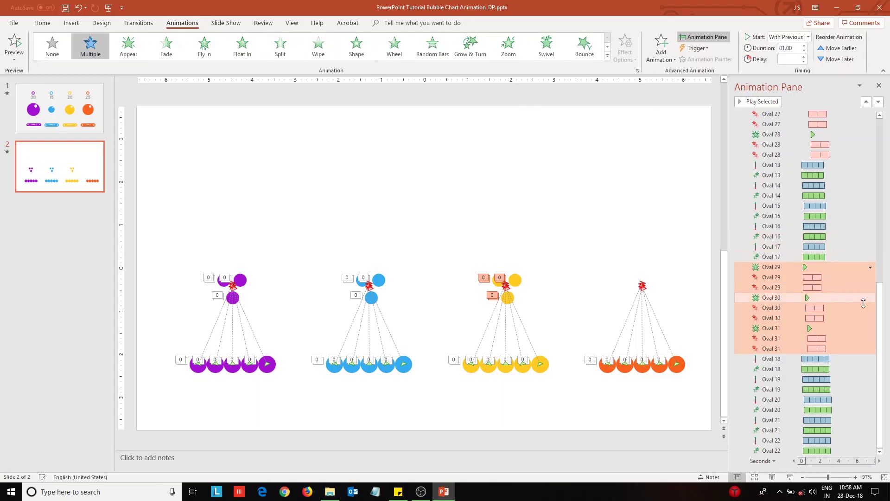
left_click(803, 45)
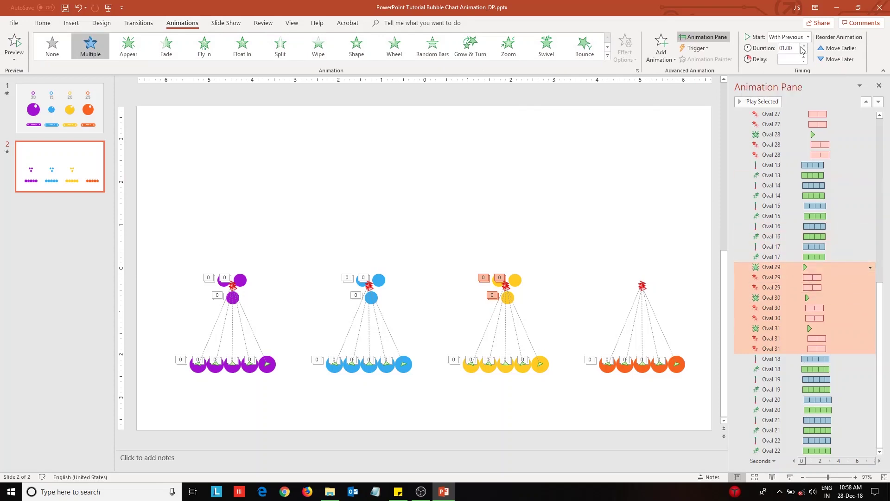
Step: Stagger the yellow dots' delays, with Oval 30 at 0.75 s and Oval 31 at 1 s
left_click(842, 277)
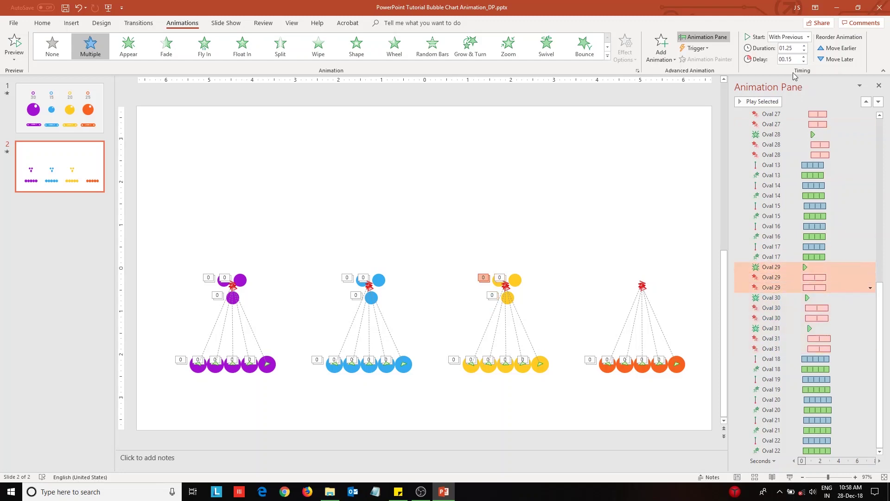
left_click(786, 60)
key("Return")
left_click(842, 298)
type("00.4")
left_click(842, 318, "shift")
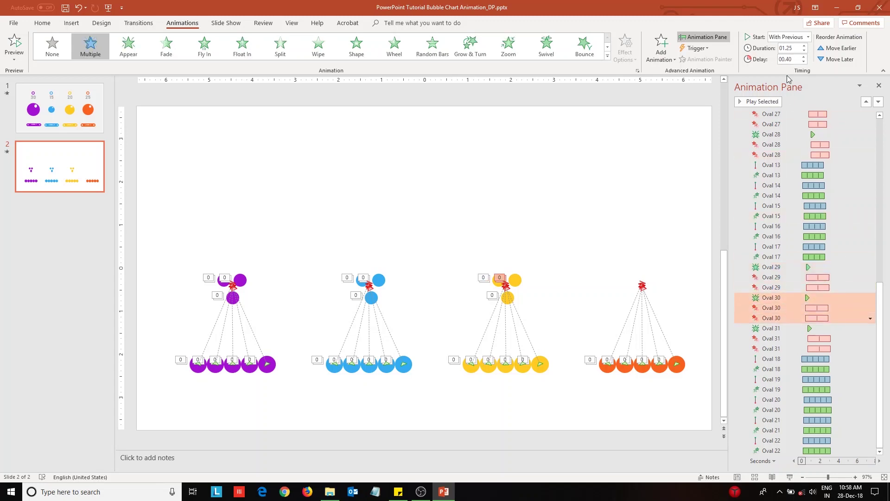
left_click(785, 59)
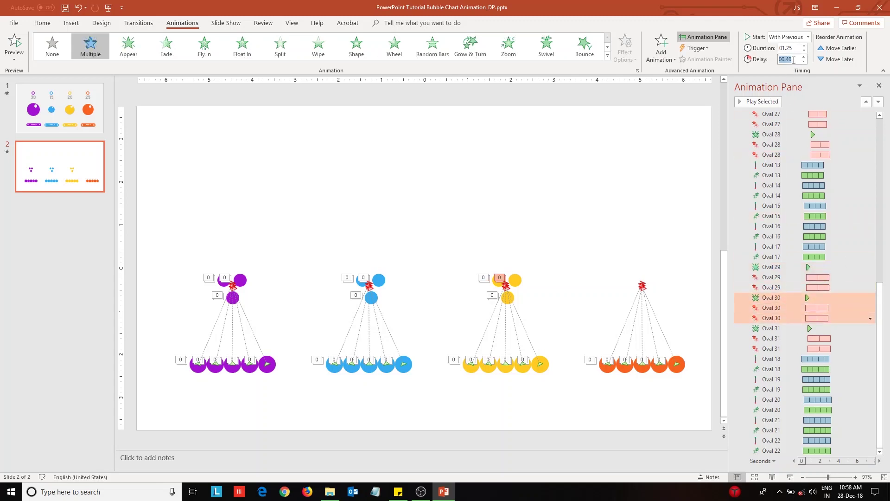
type(".75")
key("Return")
left_click(849, 328)
left_click(848, 348, "shift")
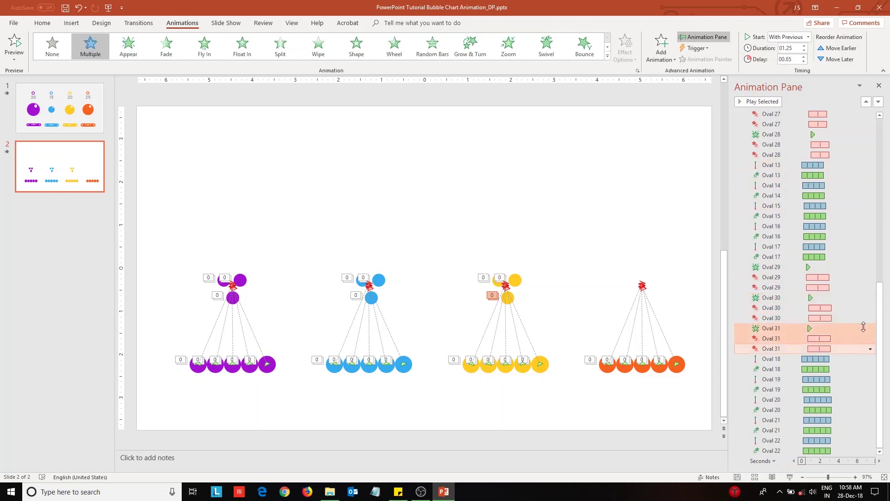
left_click(785, 59)
type("1")
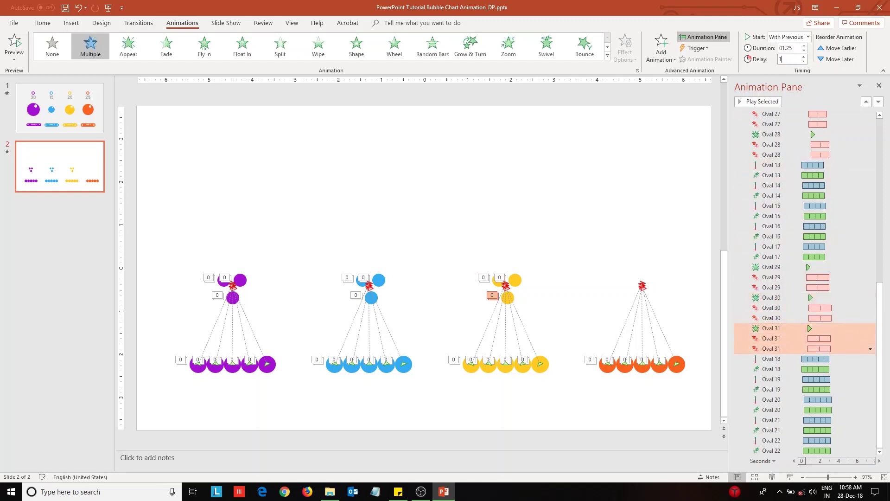
key("Return")
left_click(498, 284)
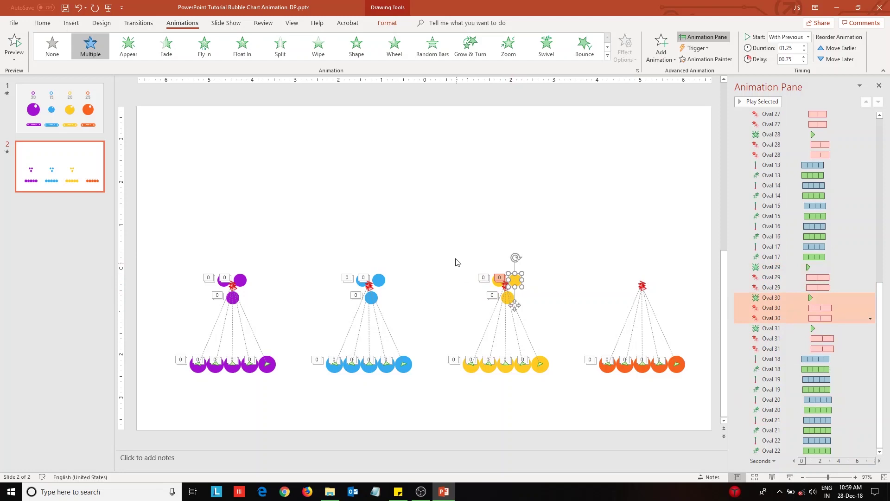
Step: Duplicate the three yellow top dots above the orange group and fill the copies orange
left_click_drag(456, 262, 550, 317)
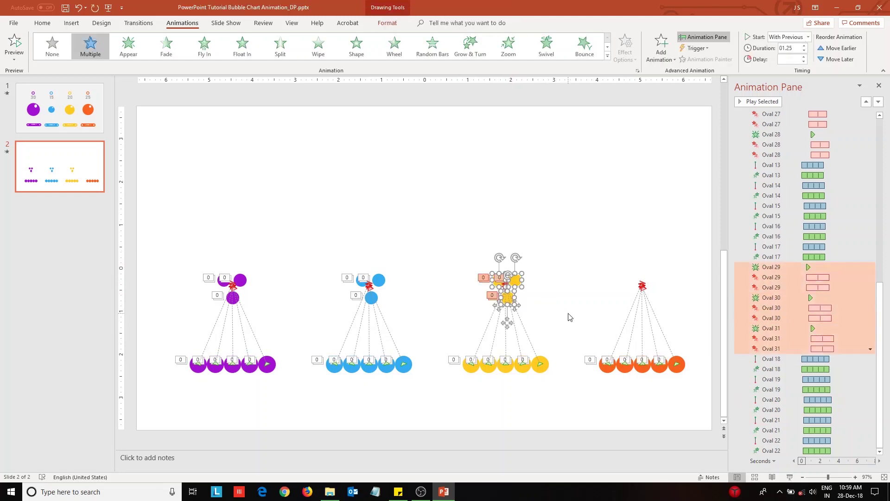
key("ctrl+d")
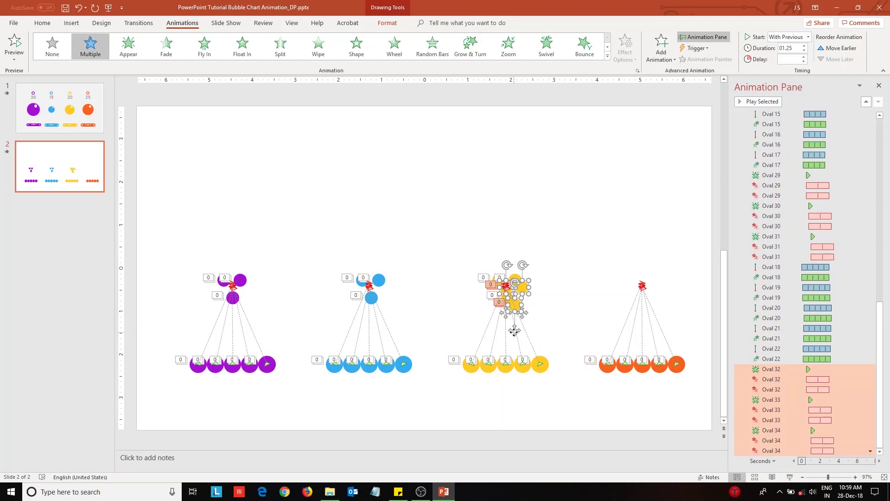
left_click_drag(515, 331, 642, 324)
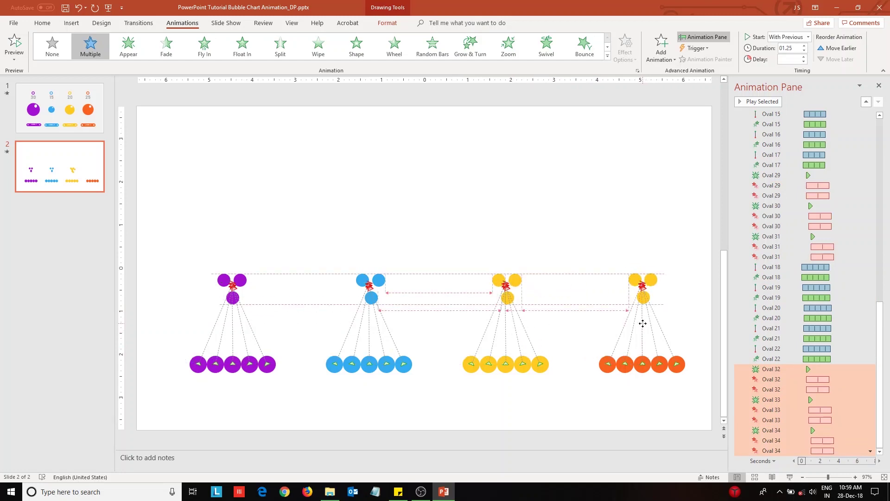
left_click(388, 22)
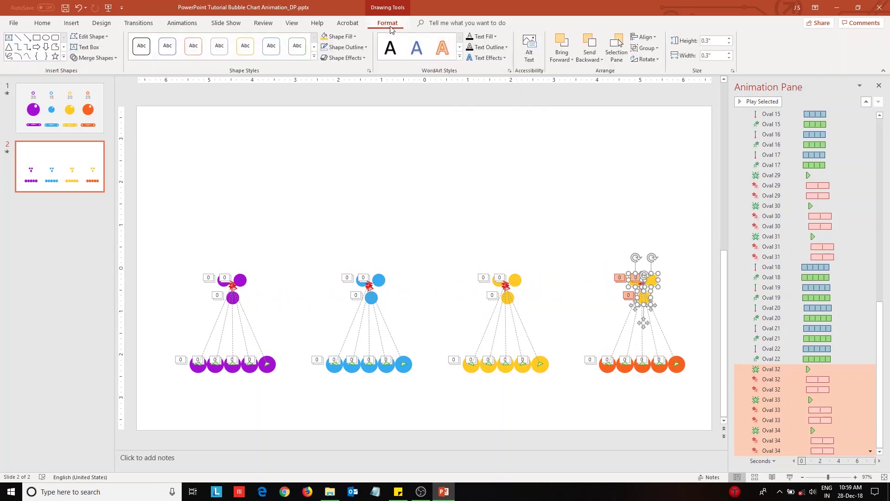
left_click(346, 36)
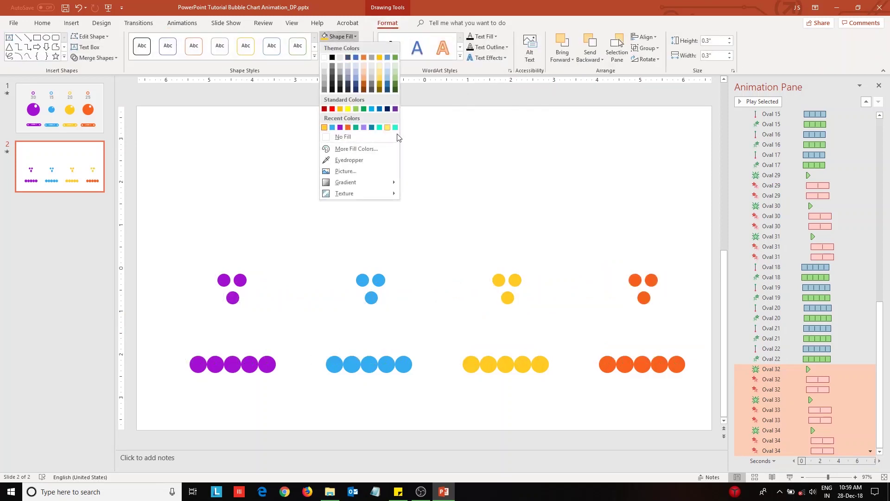
left_click(350, 128)
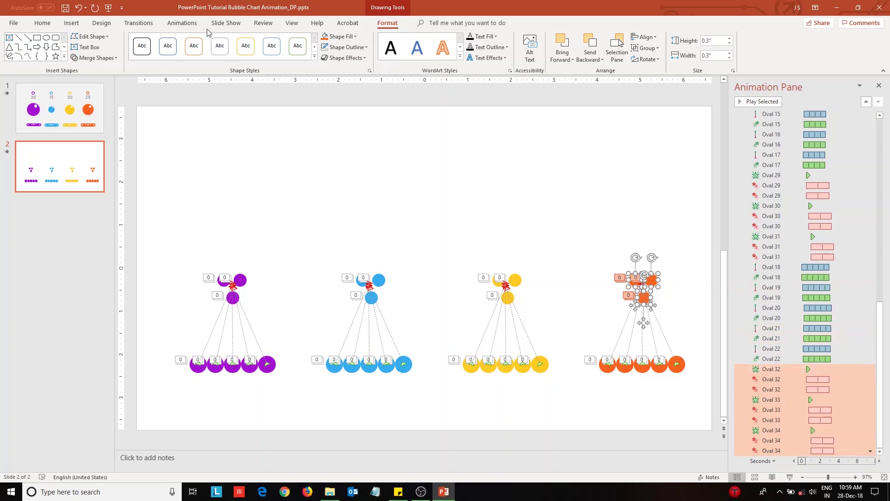
Step: Set the Oval 32, 33 and 34 animation delays to 0.75, 1.00 and 1.25 seconds
left_click(182, 22)
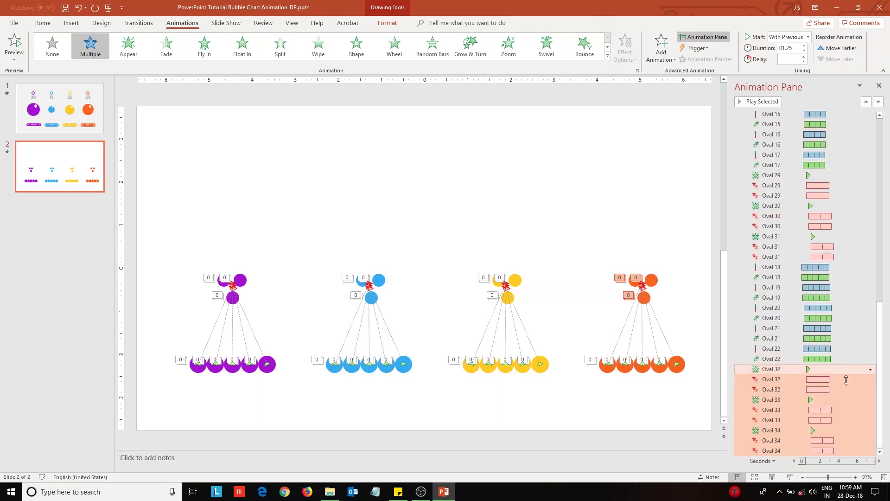
left_click(845, 380)
left_click(804, 56)
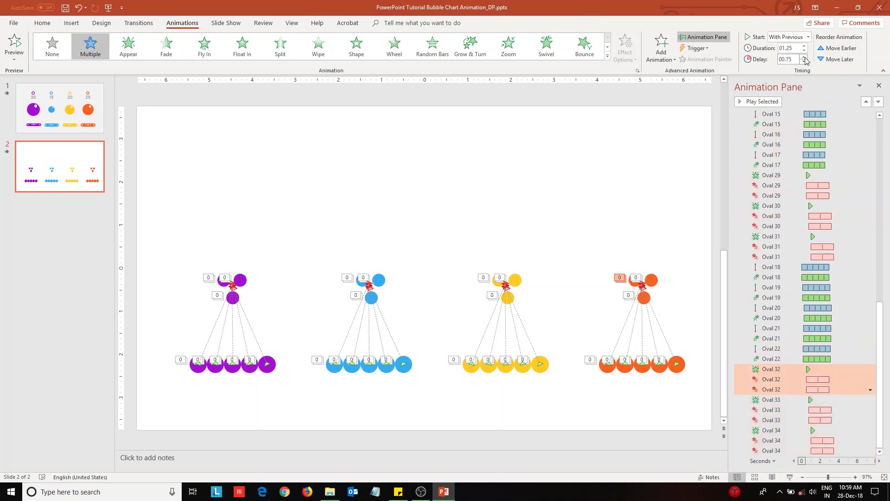
left_click(856, 400)
left_click(854, 420, "shift")
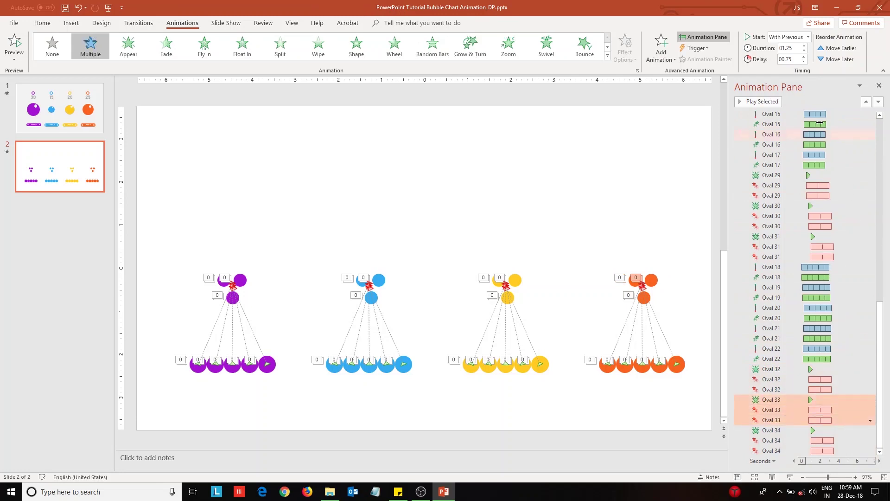
left_click(803, 56)
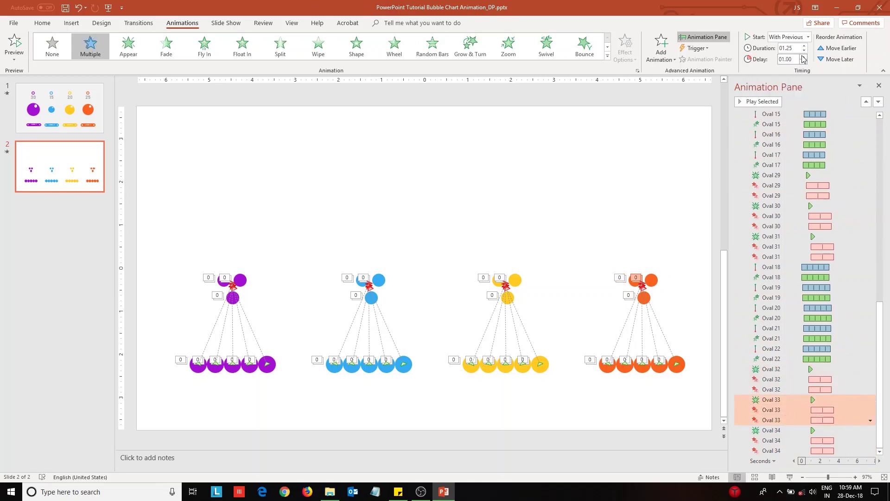
left_click(842, 431)
left_click(842, 450, "shift")
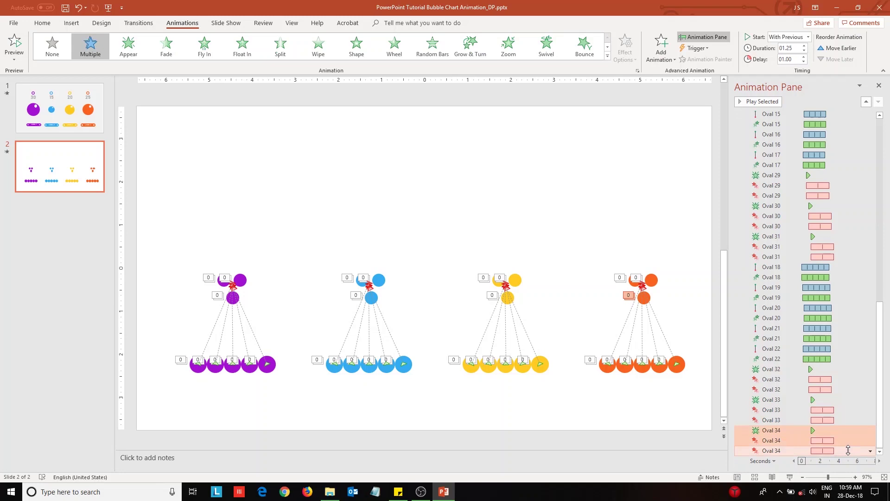
left_click(803, 56)
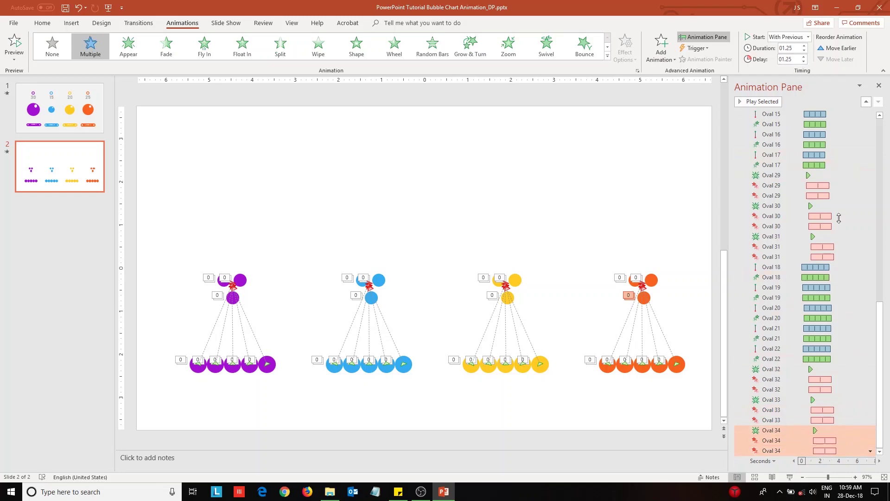
left_click(699, 281)
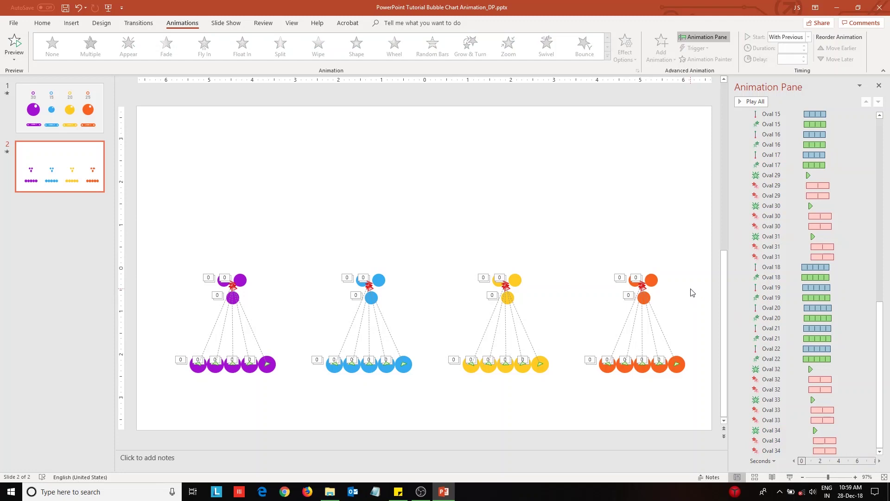
Step: Draw a 2 × 2 inch circle above the purple bubble group
left_click(71, 22)
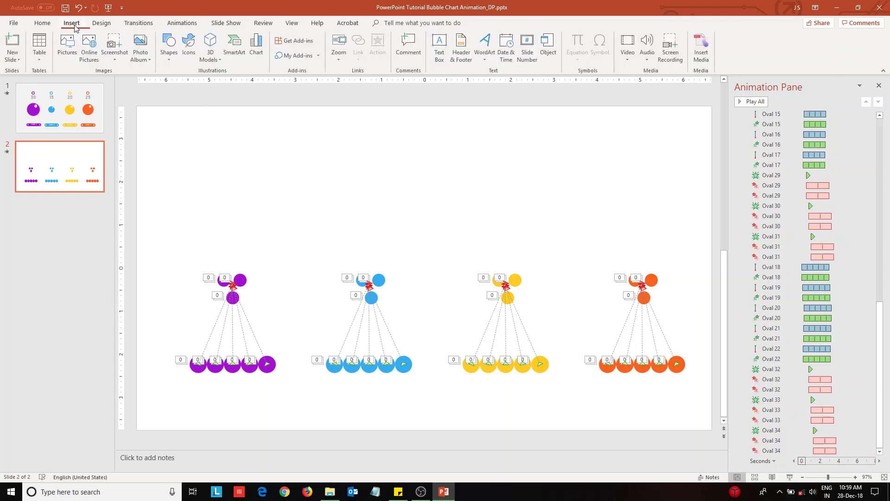
left_click(169, 53)
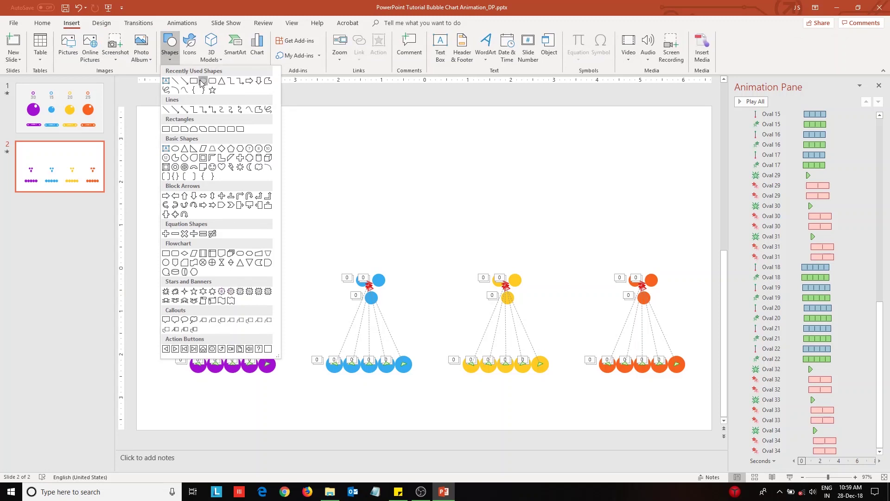
left_click(203, 81)
left_click_drag(242, 209, 283, 261)
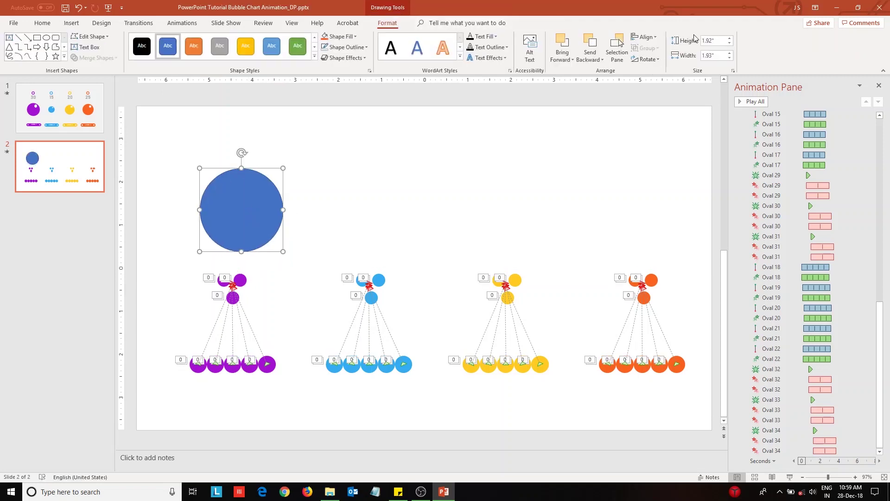
left_click(729, 37)
left_click(730, 54)
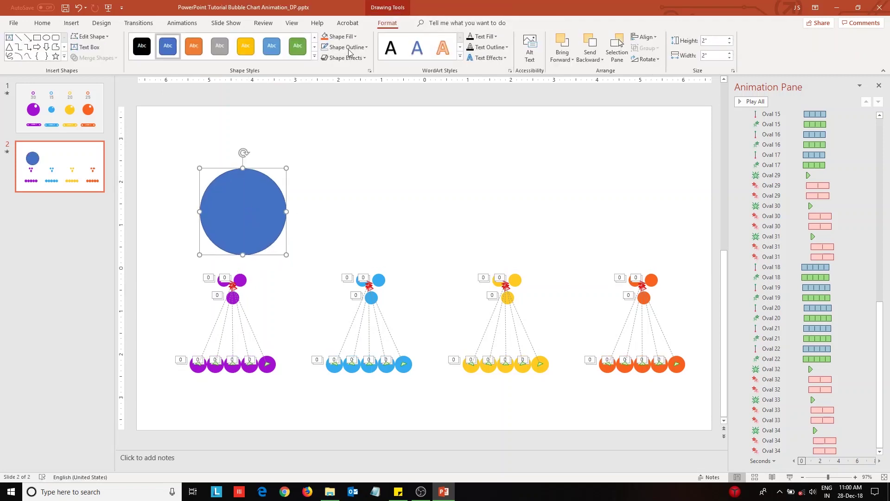
Step: Fill the large circle purple and move it onto the purple bubble group
left_click(355, 36)
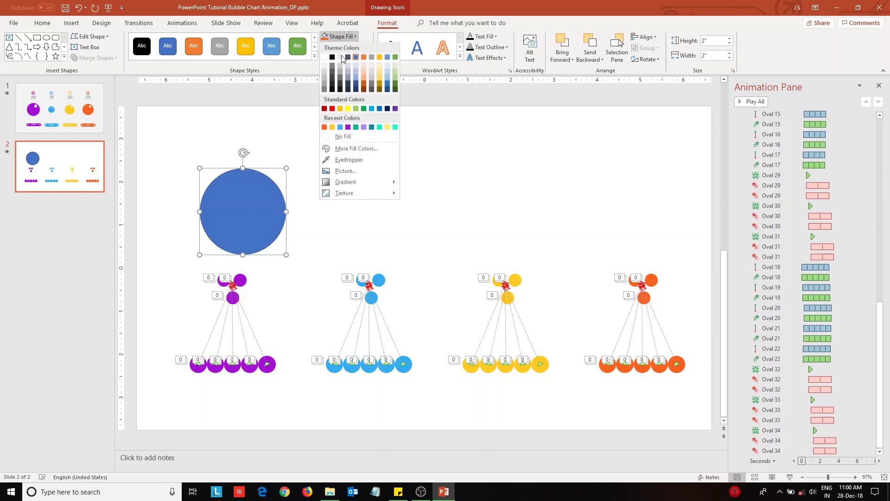
left_click(347, 127)
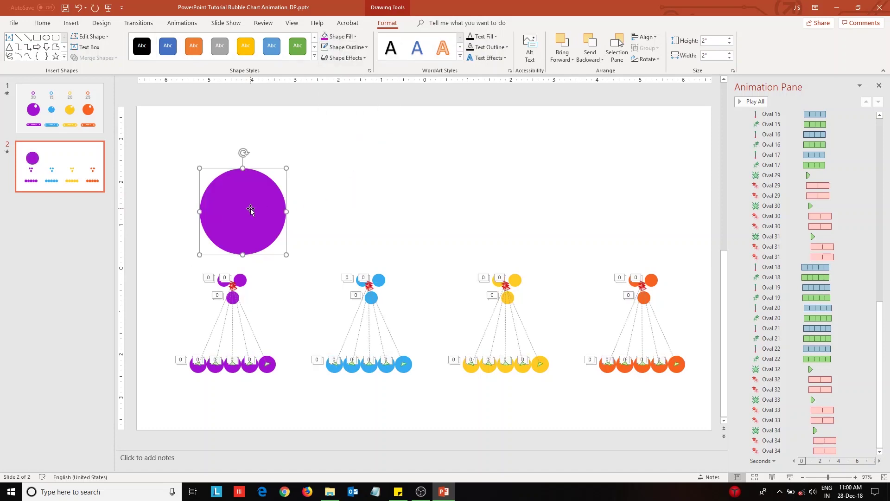
left_click_drag(249, 211, 235, 286)
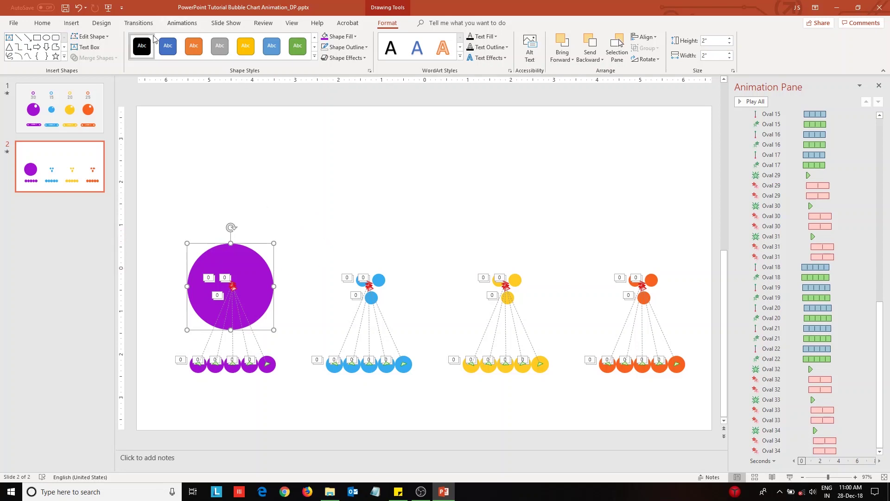
Step: Choose Basic Zoom from More Entrance Effects for the large purple circle
left_click(183, 24)
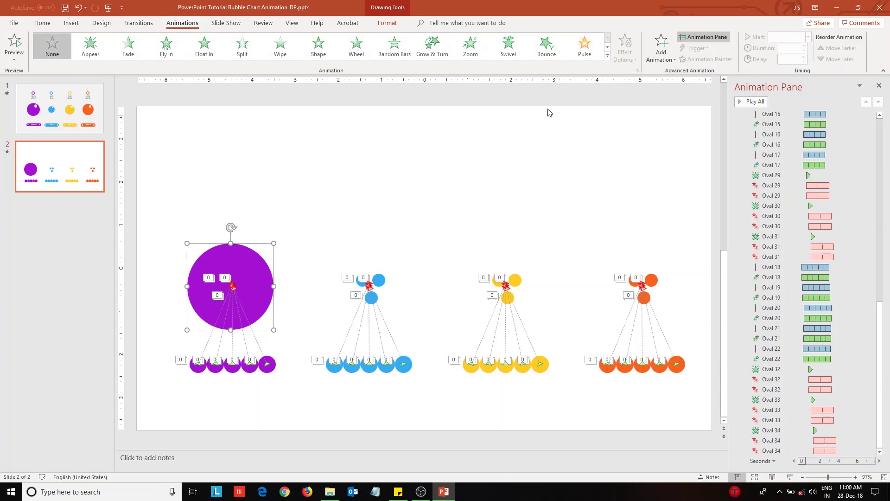
left_click(608, 64)
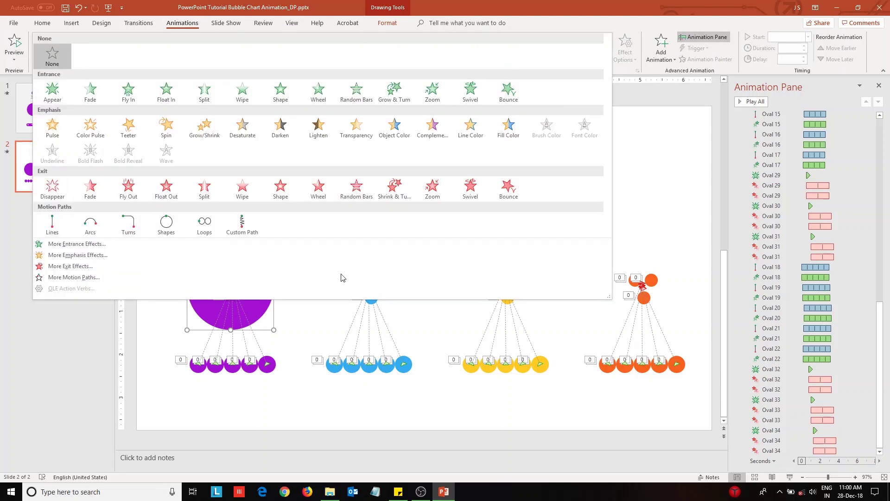
left_click(191, 245)
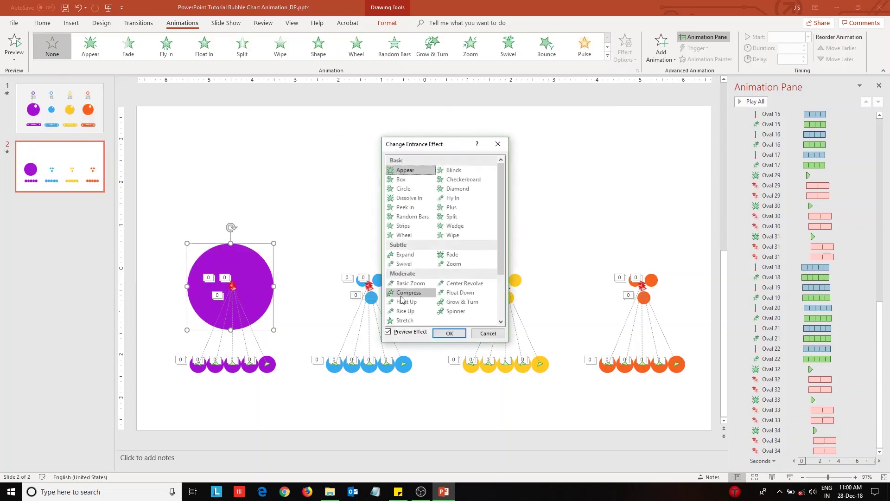
left_click(410, 284)
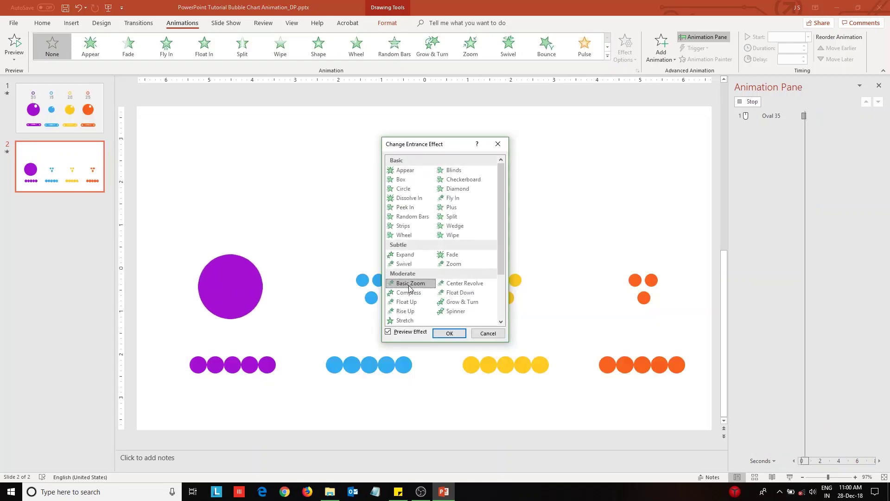
Step: Confirm Basic Zoom and set Oval 35's animation to start With Previous
left_click(450, 333)
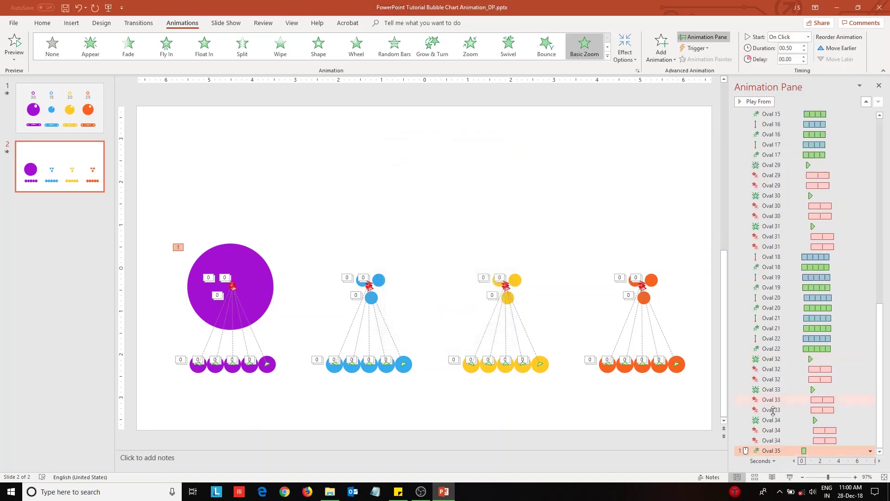
left_click(871, 451)
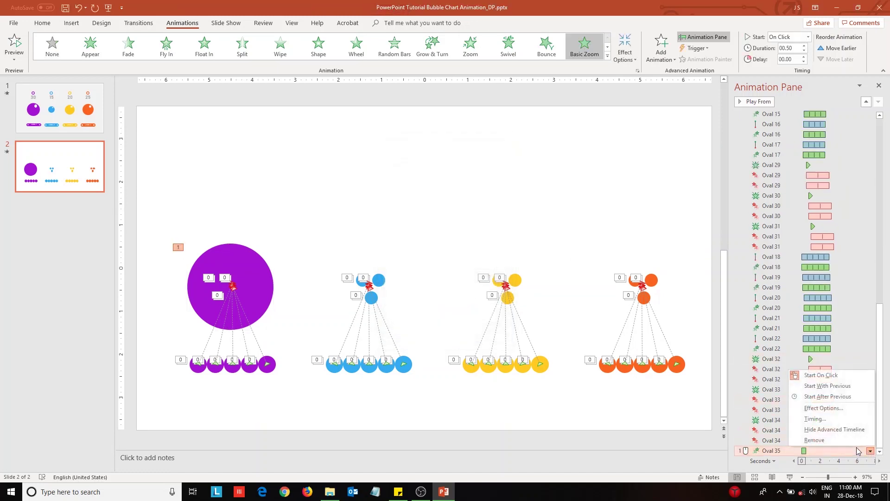
left_click(858, 387)
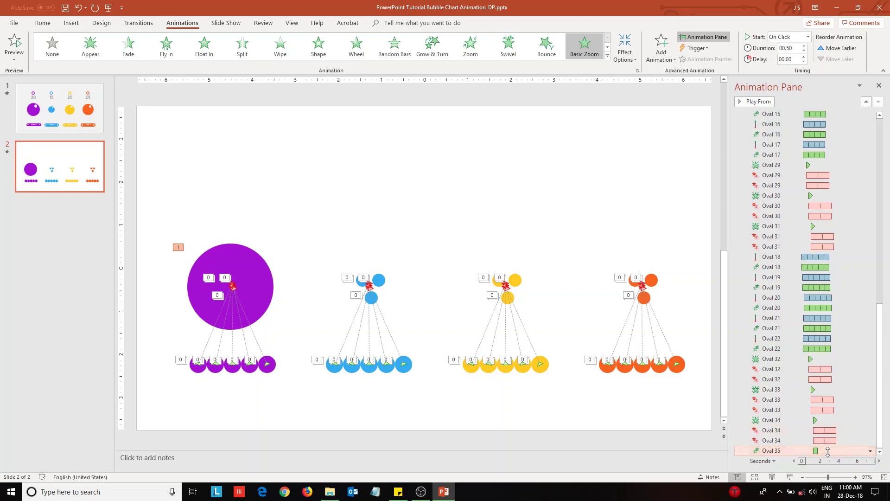
left_click_drag(827, 453, 837, 131)
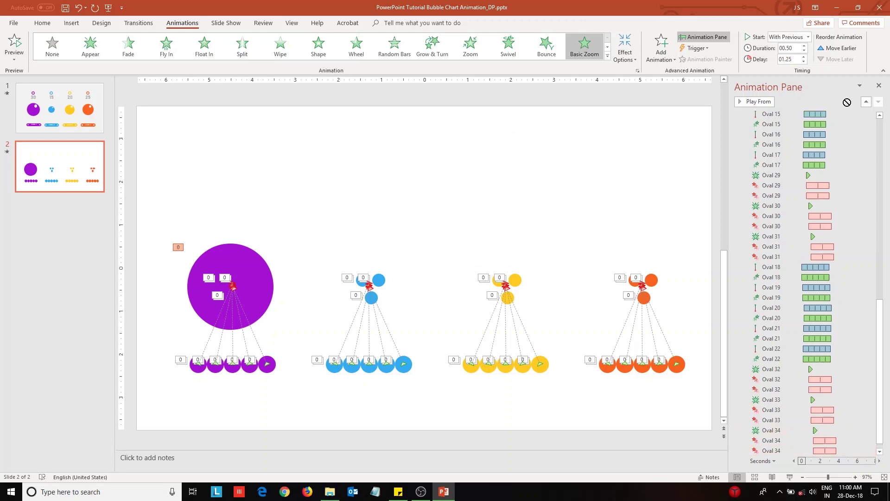
scroll(809, 114, "up", 5)
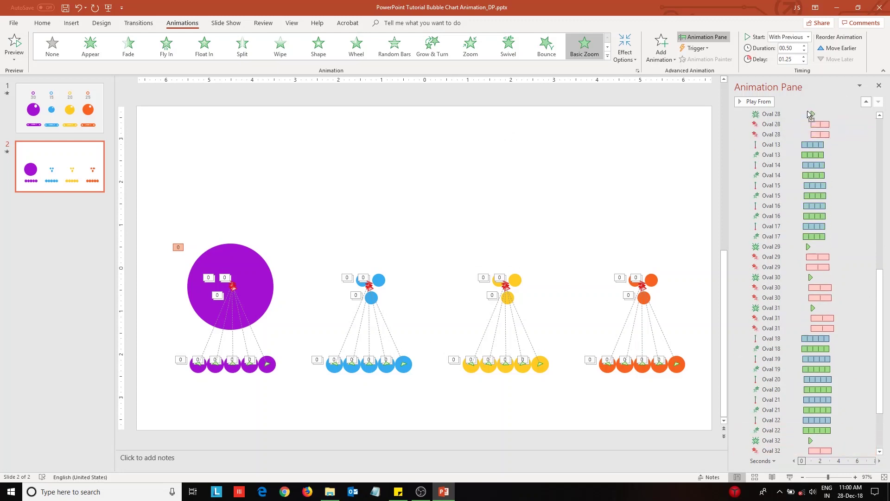
scroll(808, 110, "up", 5)
scroll(808, 111, "up", 5)
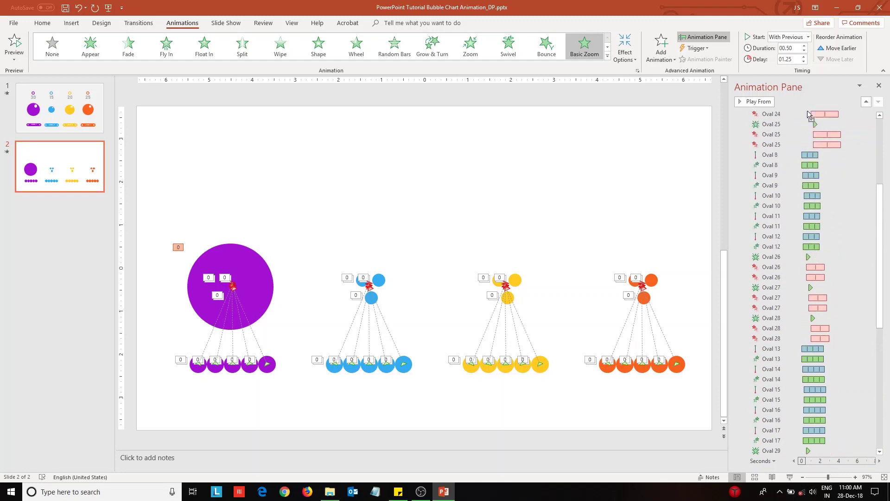
scroll(809, 114, "up", 10)
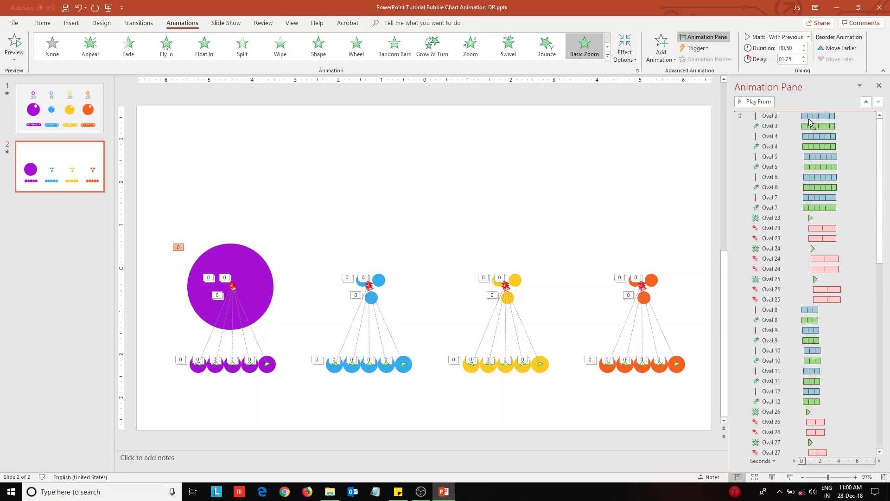
Step: Move Oval 35's animation right after Oval 7 and set its duration to 3 seconds
mouse_move(810, 119)
left_mouse_down()
mouse_move(827, 201)
mouse_move(845, 223)
left_mouse_up()
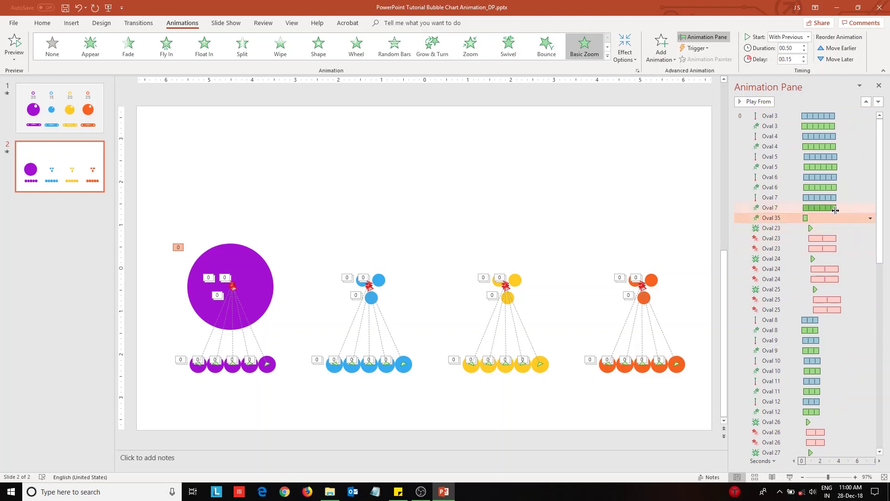
mouse_move(834, 208)
left_click(835, 218)
left_click(870, 218)
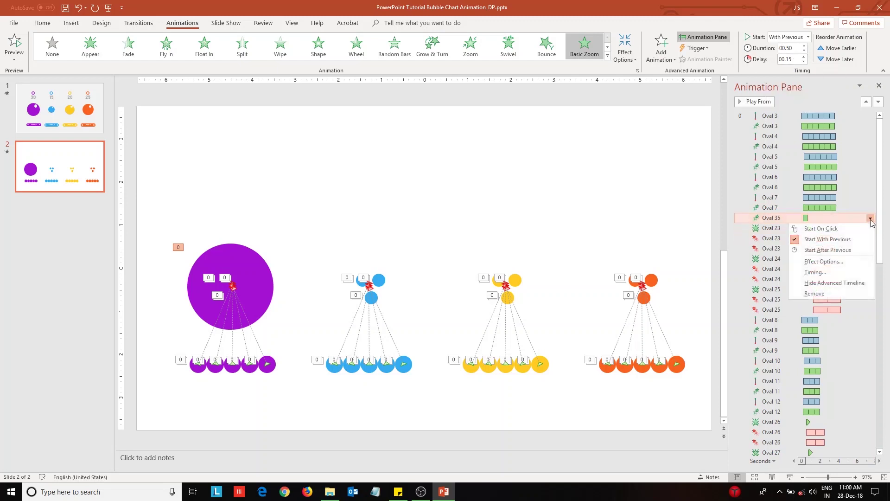
left_click(795, 59)
type("00")
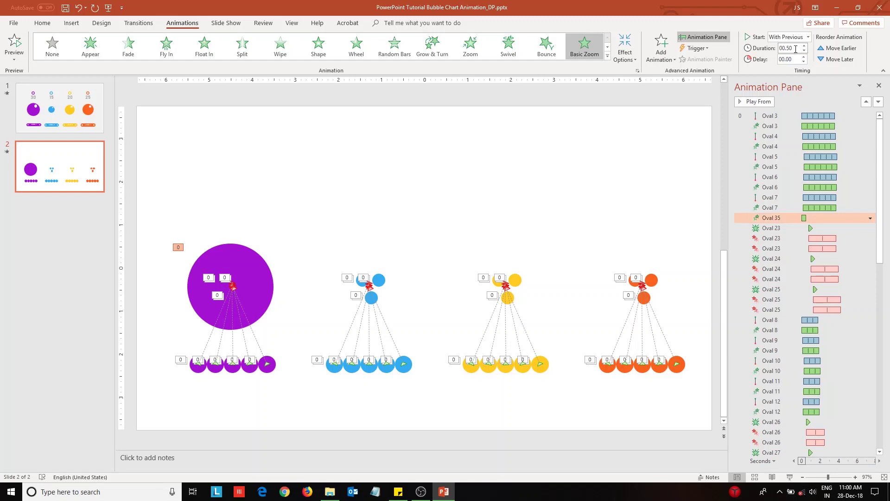
double_click(787, 48)
type("3.8")
key("Return")
left_click(255, 269)
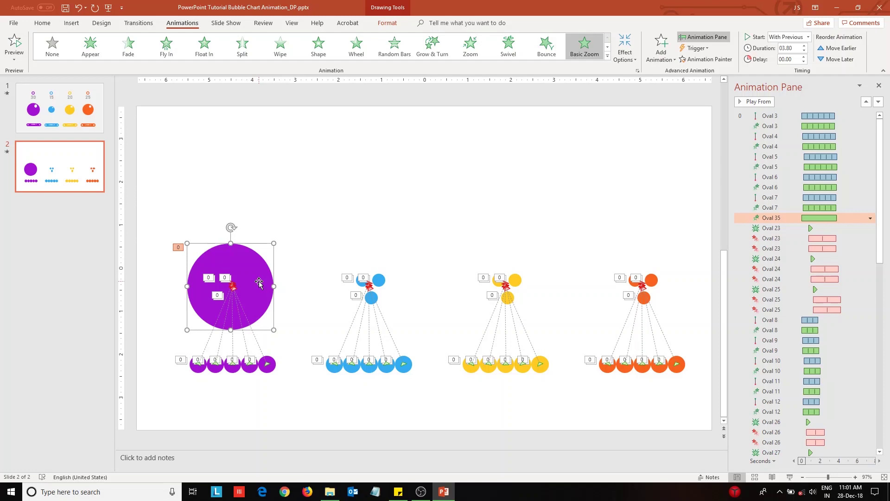
Step: Duplicate the purple circle with Ctrl+D, place the copy over the blue group, and fill it blue
key("ctrl+d")
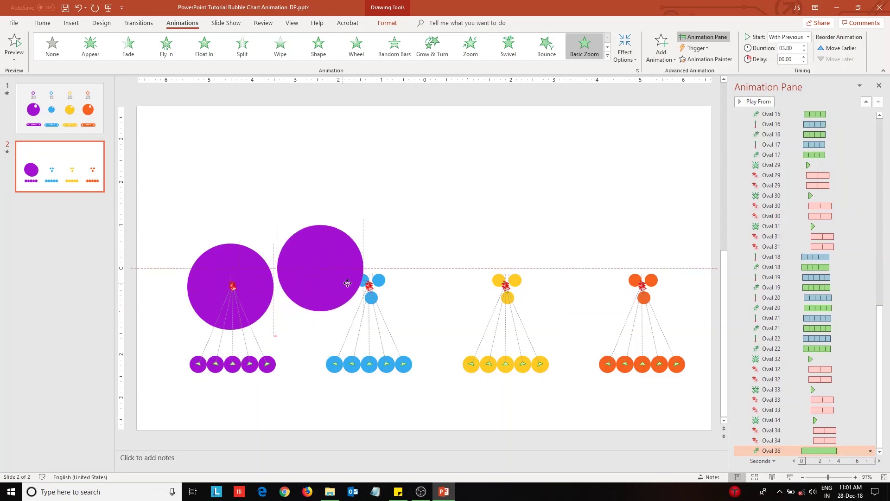
left_click_drag(346, 284, 391, 295)
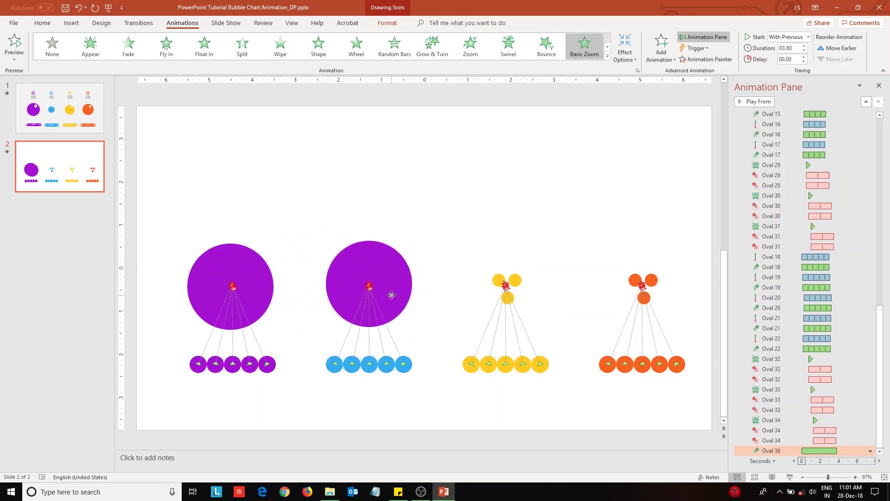
left_click_drag(392, 295, 391, 294)
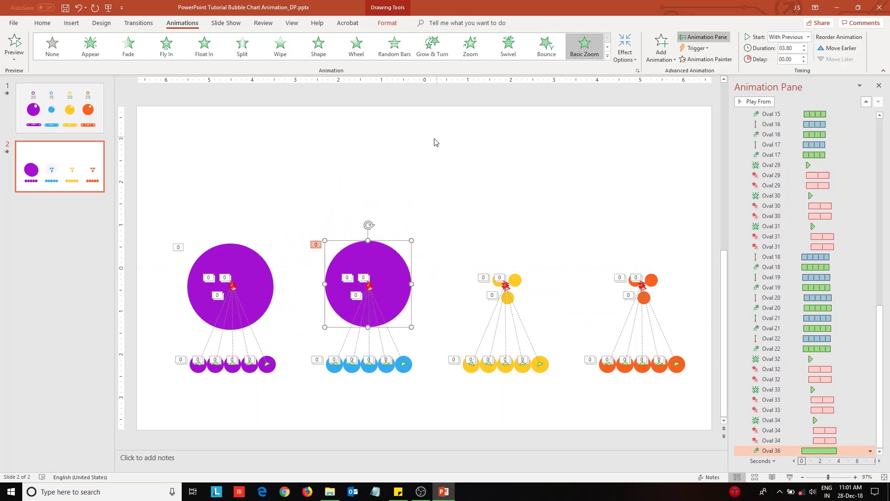
left_click(388, 23)
left_click(353, 36)
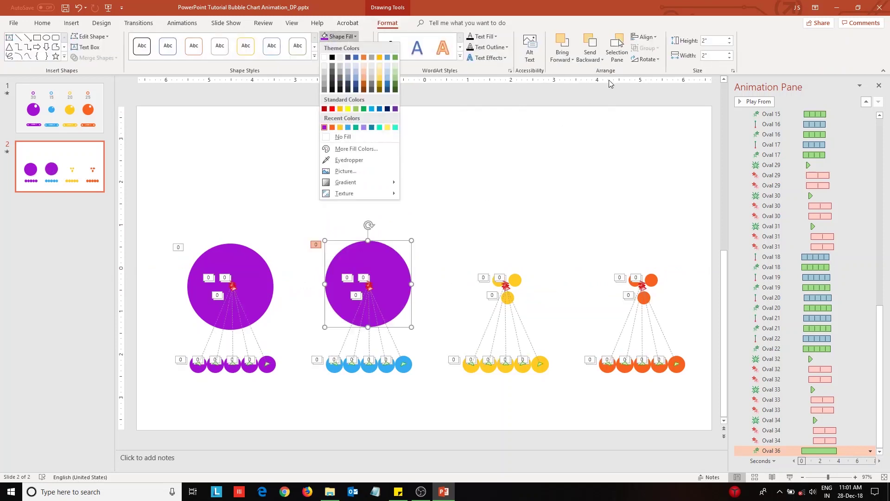
left_click(347, 128)
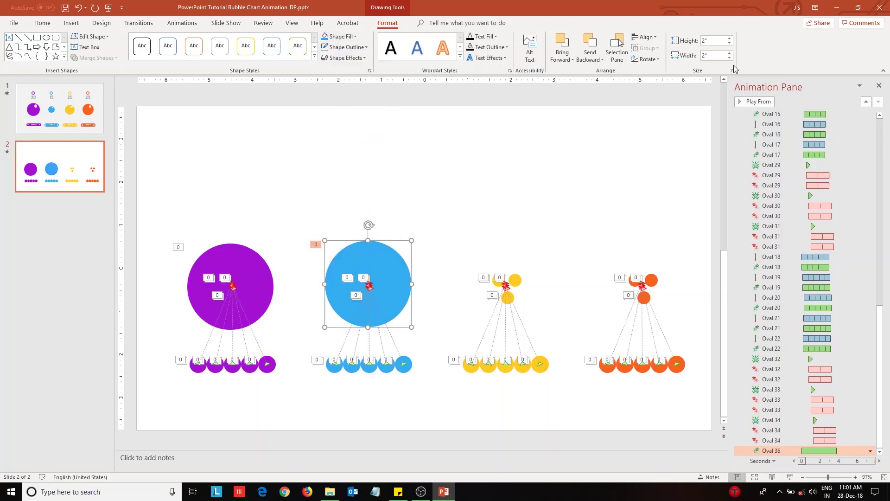
Step: Draw a 0.5 × 0.5 inch donut ring near the slide's top-left
left_click(71, 23)
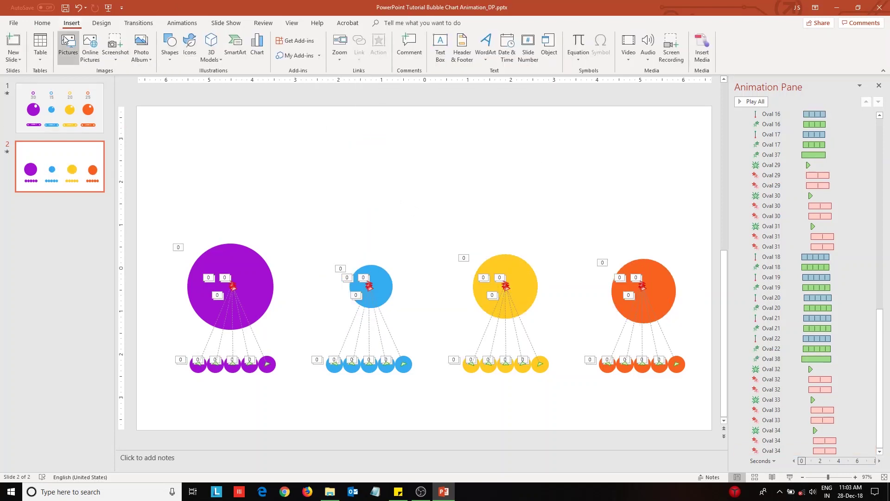
left_click(170, 56)
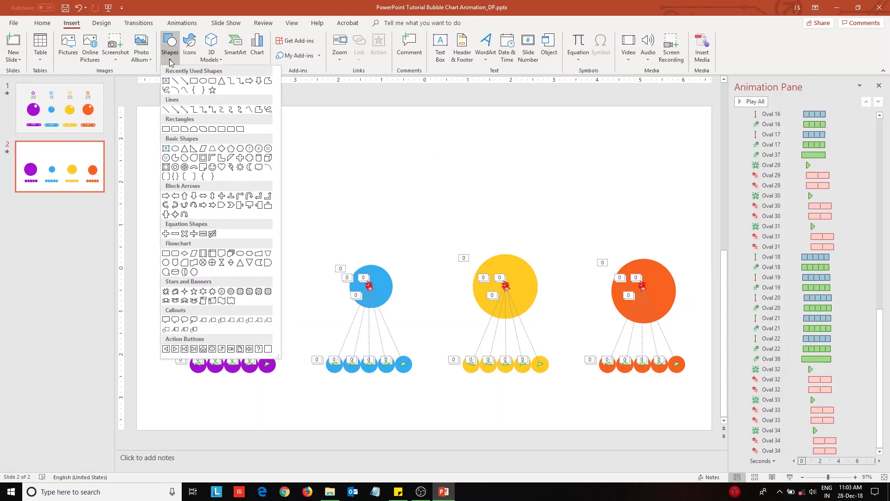
left_click(175, 154)
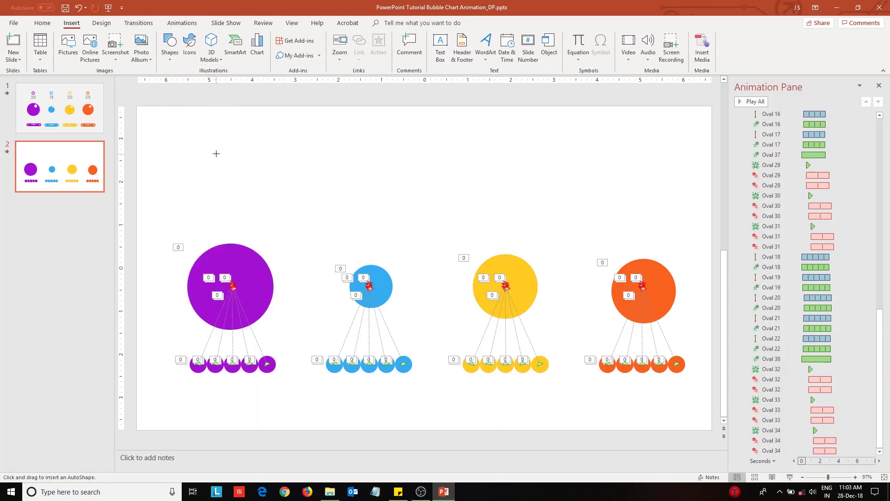
left_click_drag(216, 148, 237, 171)
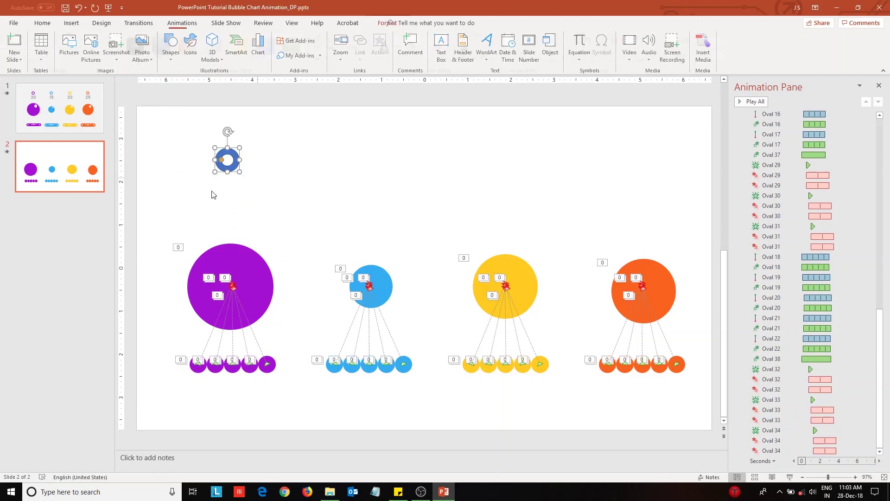
left_click(729, 44)
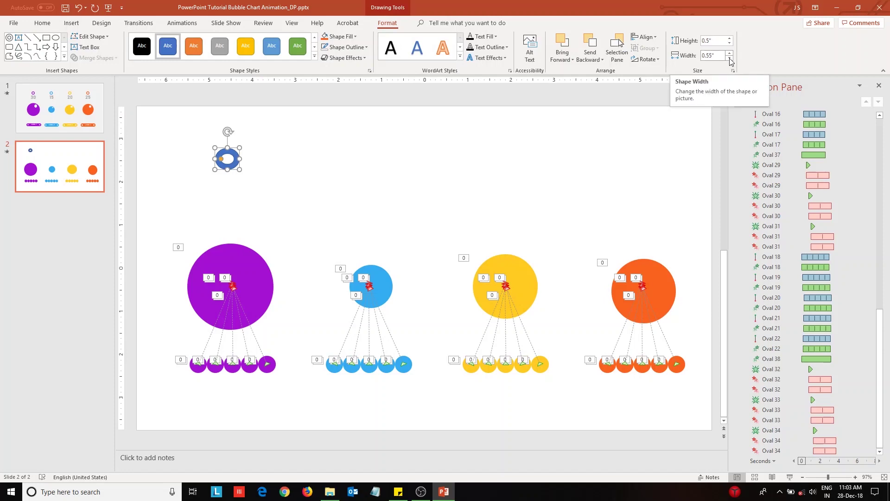
left_click(730, 58)
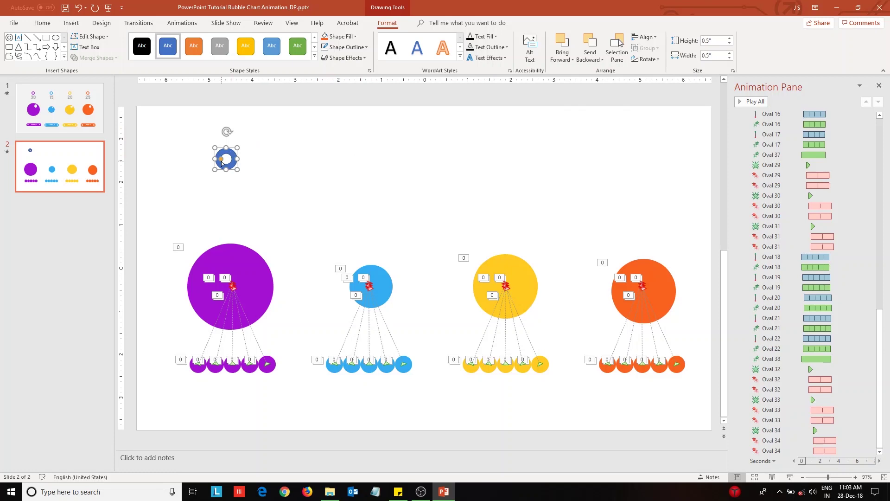
left_click_drag(235, 159, 234, 164)
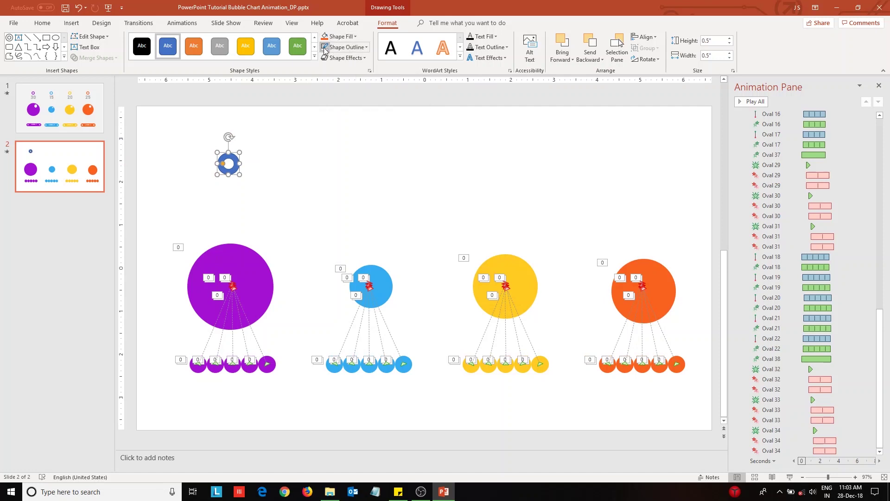
Step: Fill the donut ring purple
left_click(343, 37)
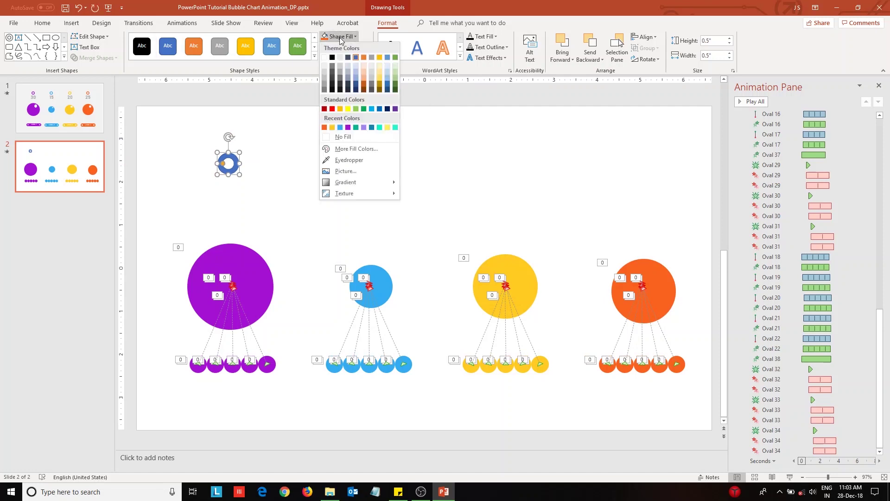
left_click(348, 127)
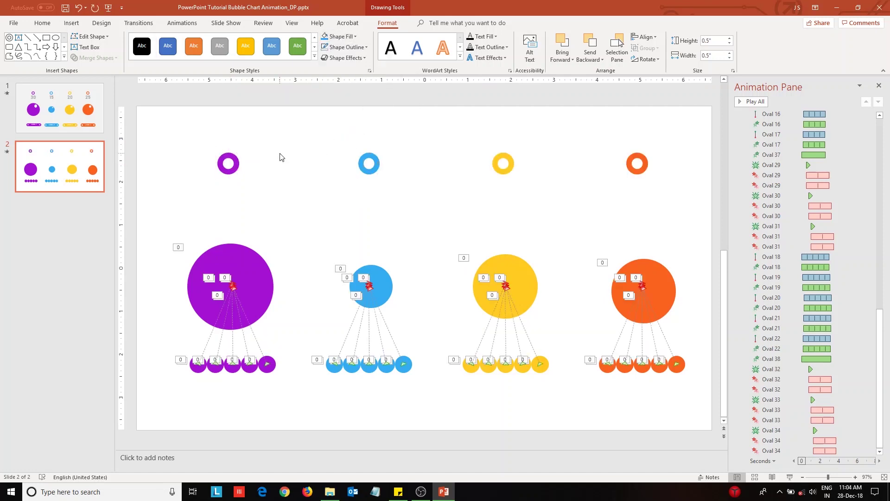
left_click(279, 157)
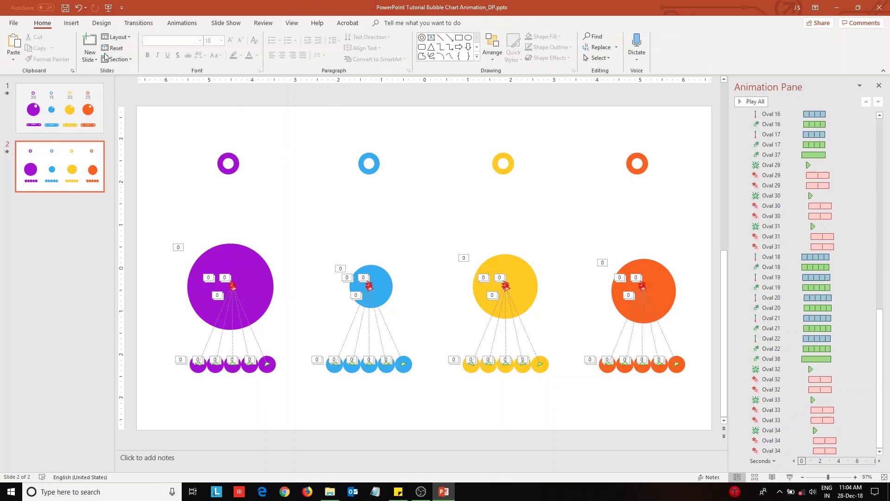
left_click(71, 22)
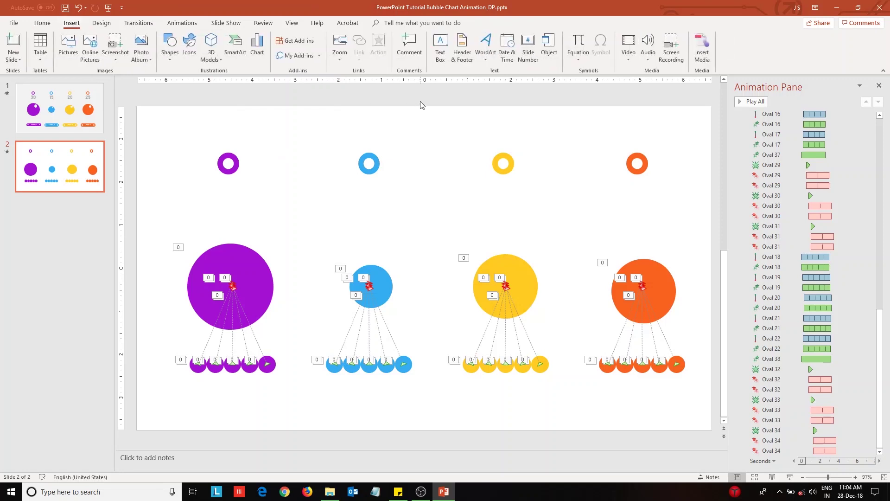
Step: Add a text box reading 30 below the purple ring in Bahnschrift SemiBold
left_click(441, 55)
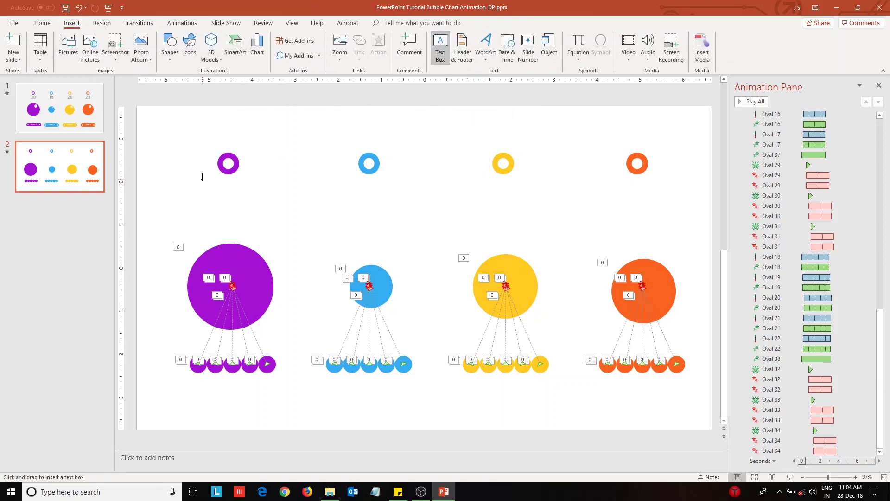
left_click_drag(202, 177, 259, 201)
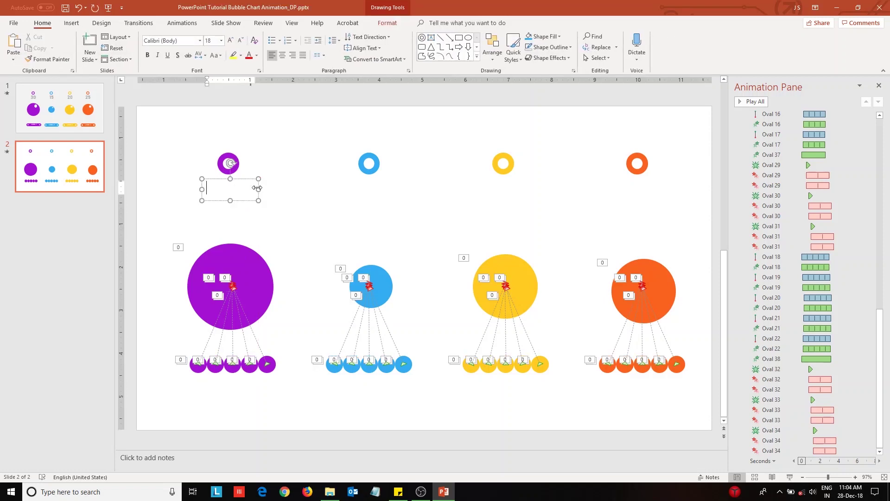
type("30")
key("ctrl+a")
left_click(199, 40)
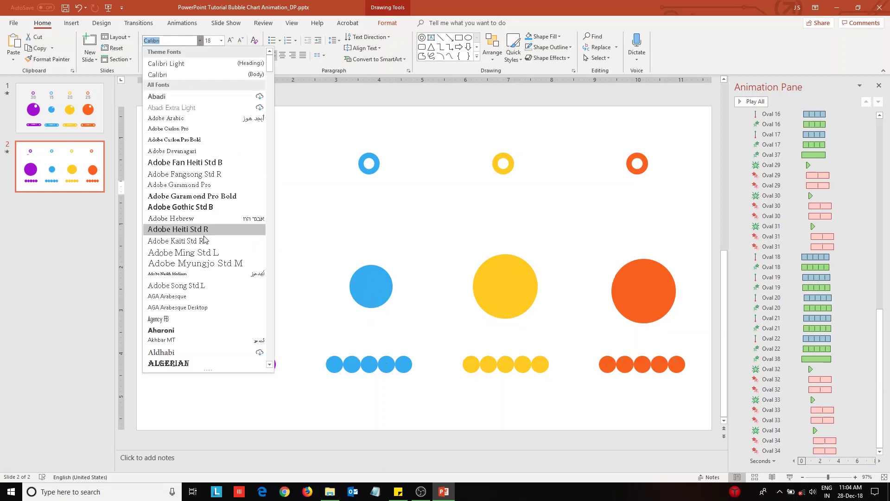
scroll(204, 242, "down", 3)
scroll(205, 242, "down", 3)
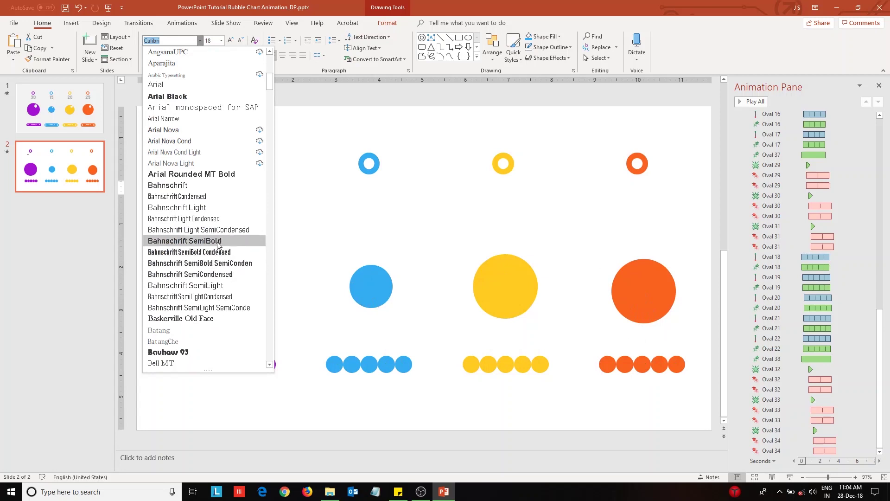
left_click(217, 245)
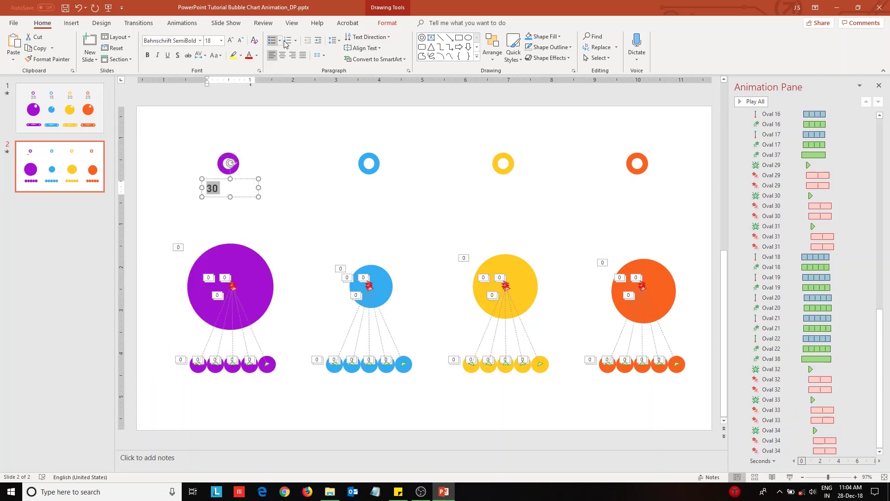
Step: Make the 30 label grey at size 54 and position it under the purple ring
left_click(257, 55)
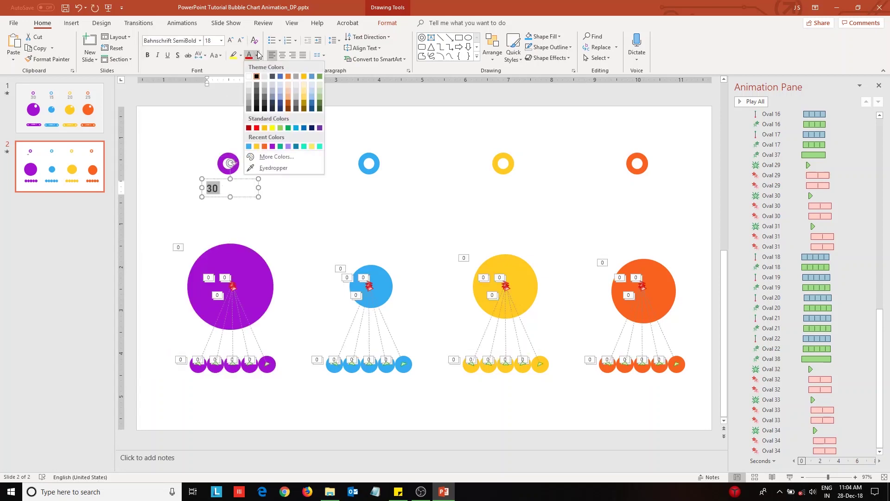
left_click(273, 147)
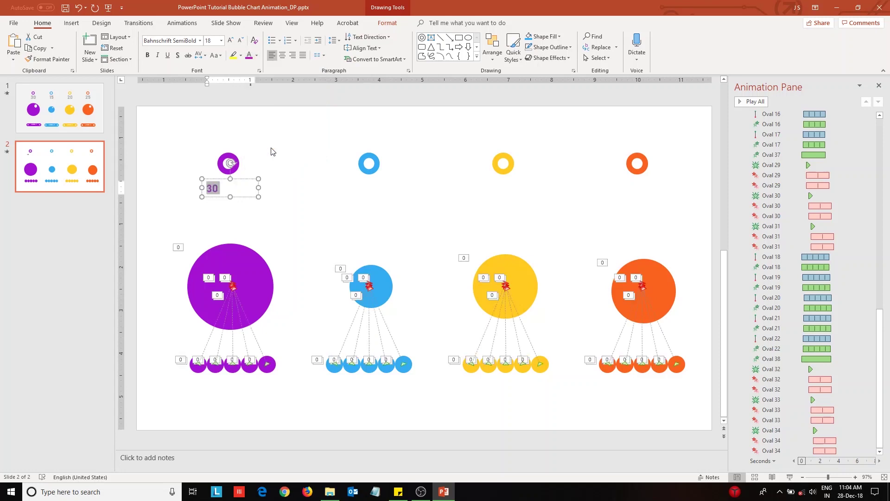
left_click(258, 59)
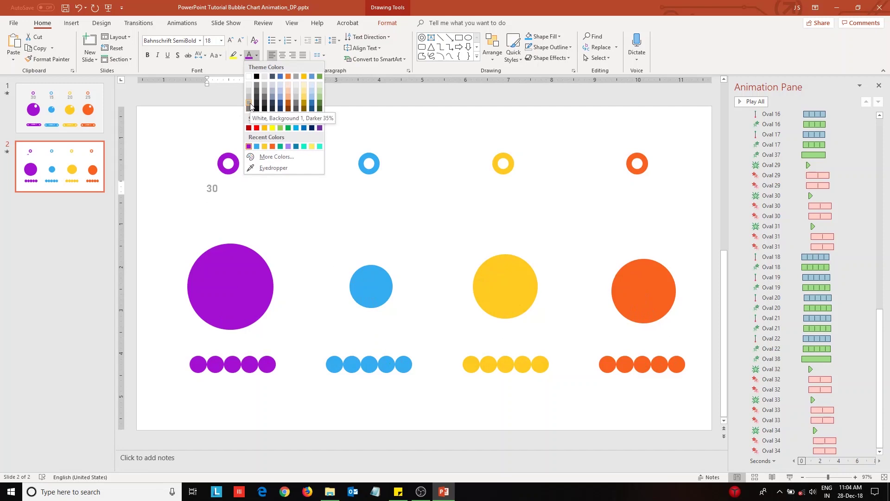
left_click(250, 107)
left_click(208, 40)
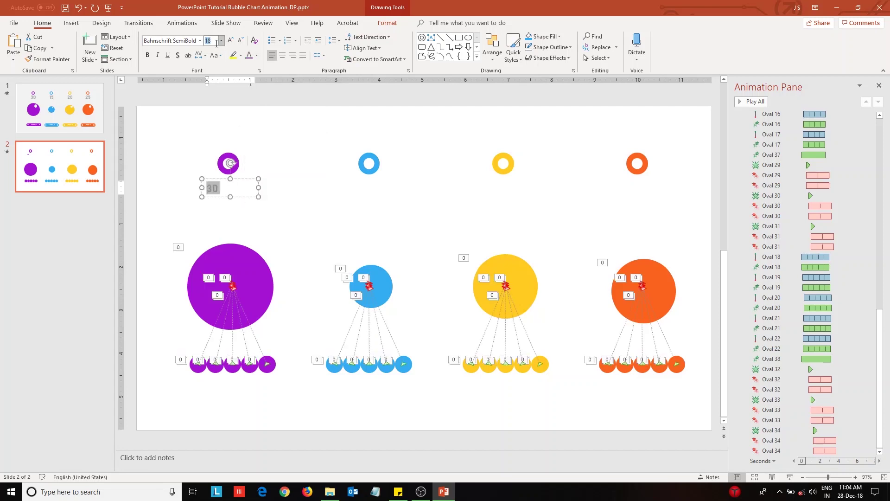
type("54")
key("Return")
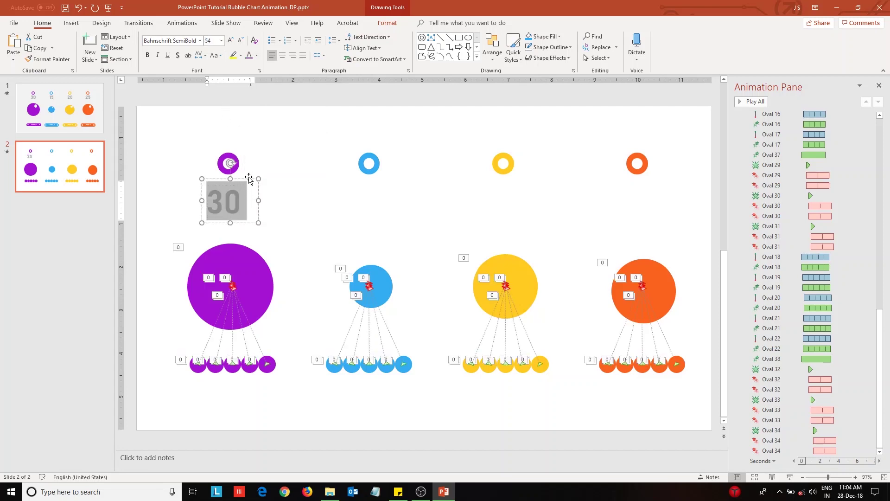
left_click(246, 180)
left_click_drag(246, 180, 252, 172)
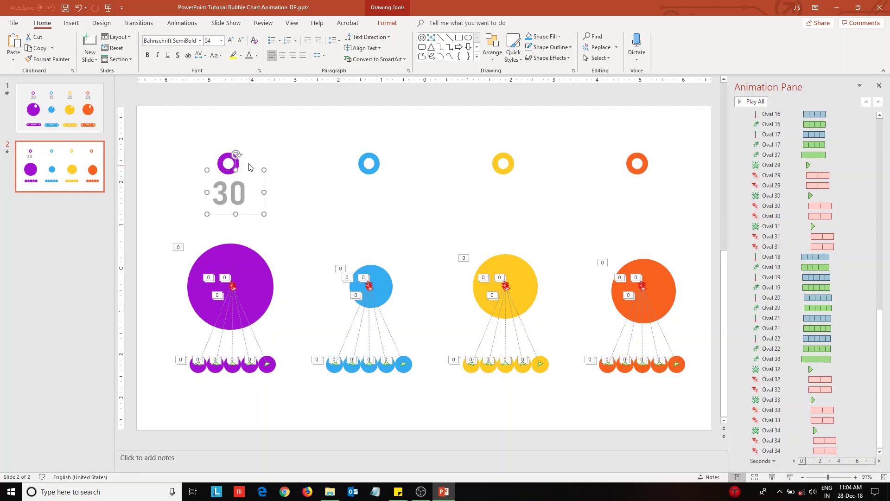
left_click(437, 193)
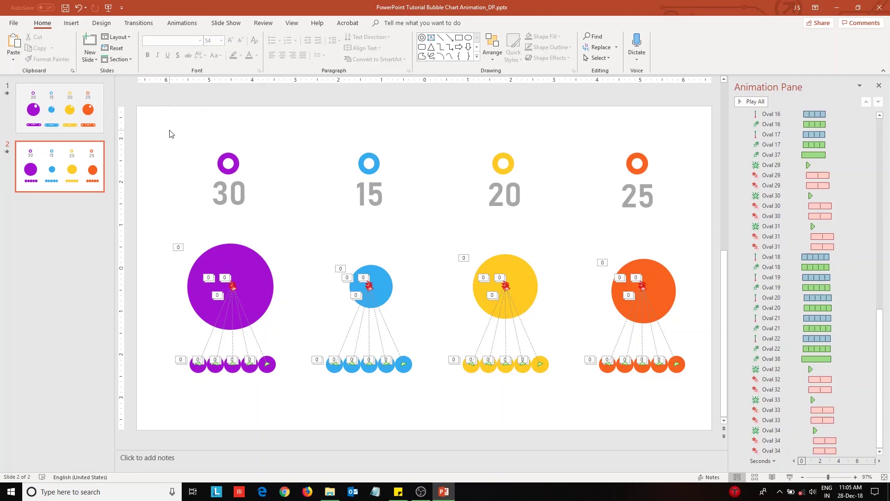
Step: Apply the Peek In entrance effect to all four rings and value labels
left_click_drag(170, 128, 683, 227)
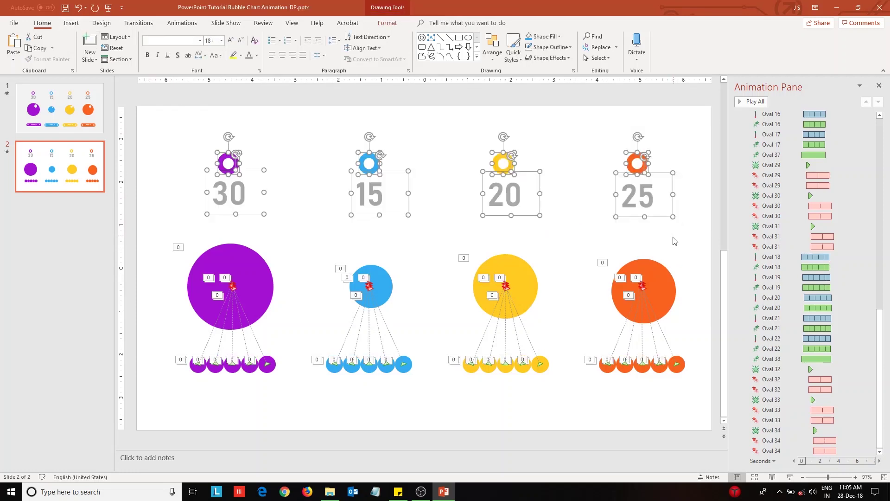
left_click(182, 23)
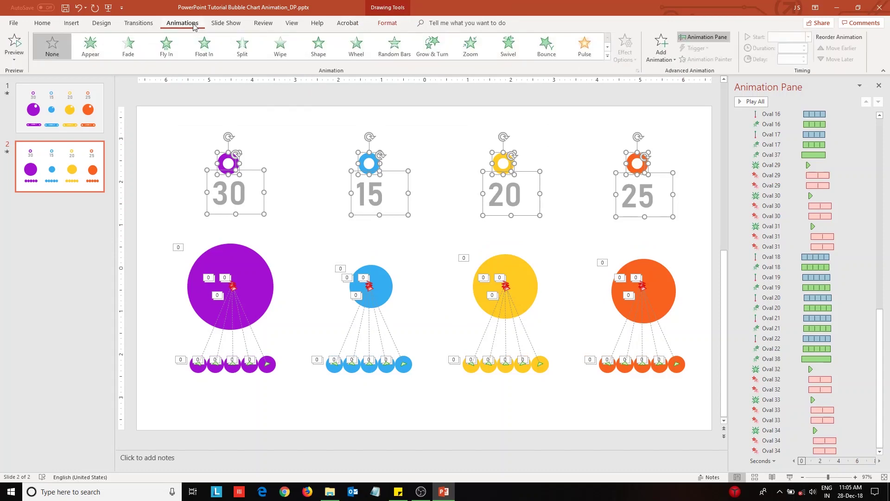
left_click(610, 57)
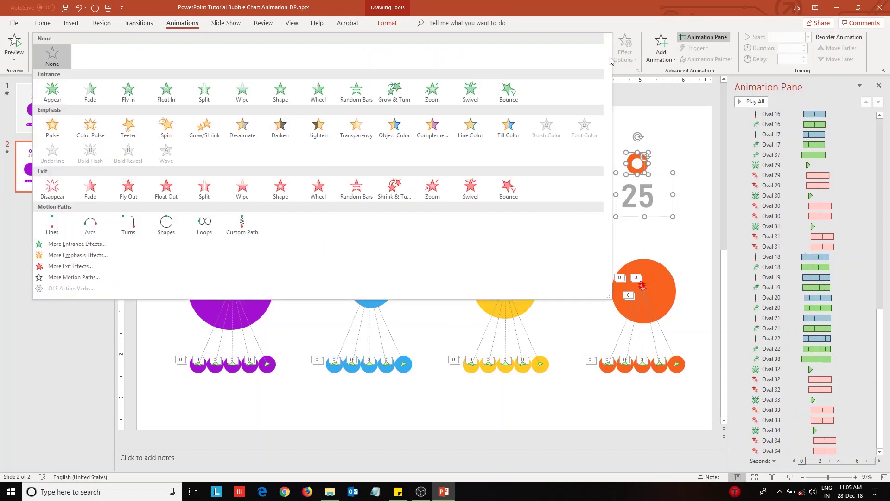
left_click(76, 243)
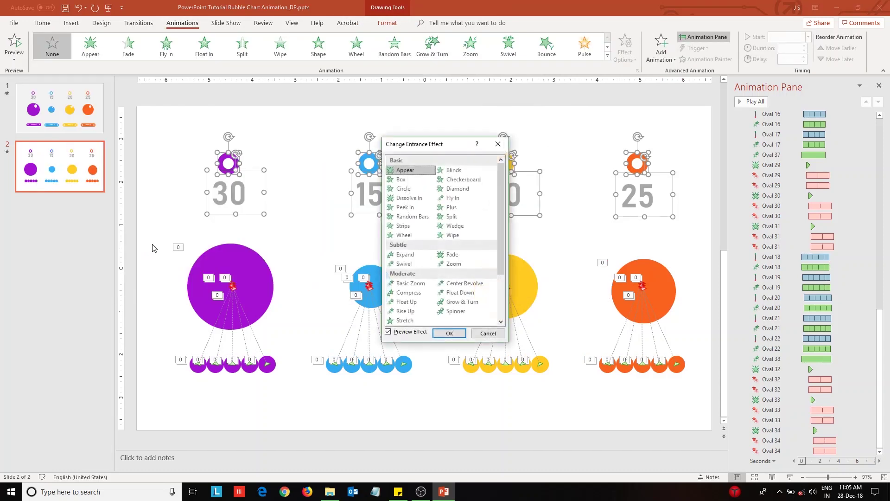
left_click(415, 208)
left_click(450, 334)
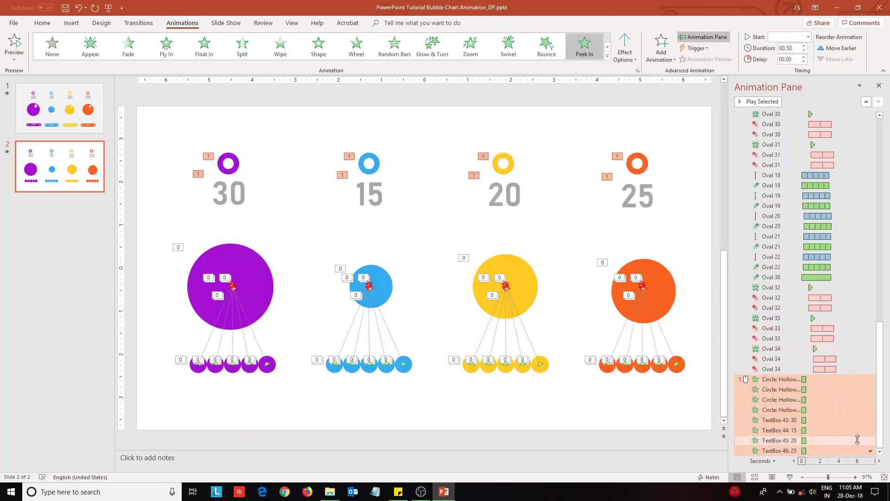
Step: Set the ring and label Peek In animations to start With Previous
left_click(870, 451)
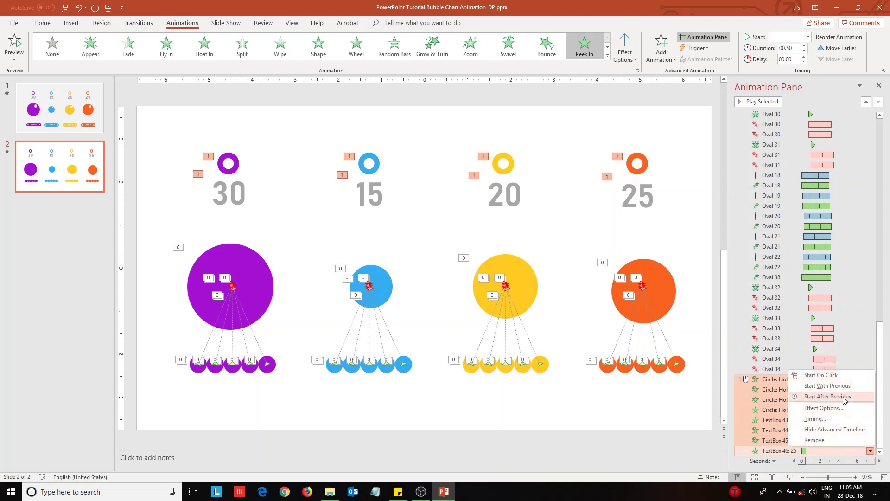
left_click(828, 396)
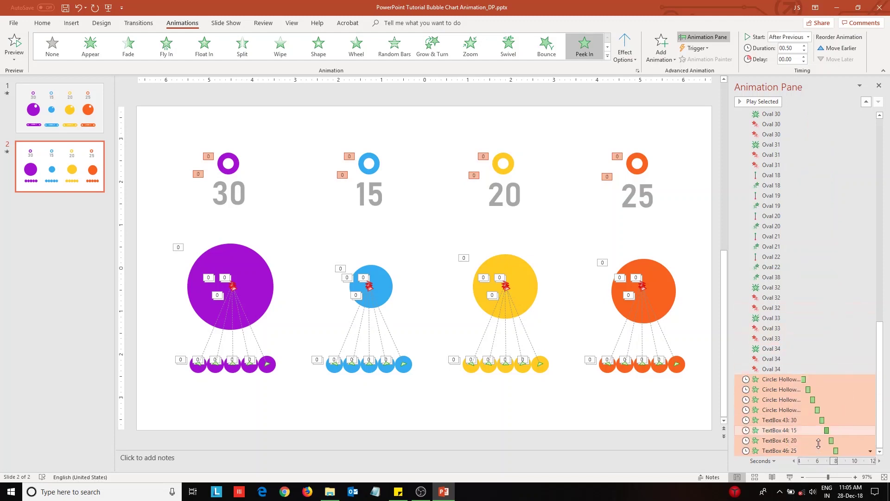
left_click(809, 368)
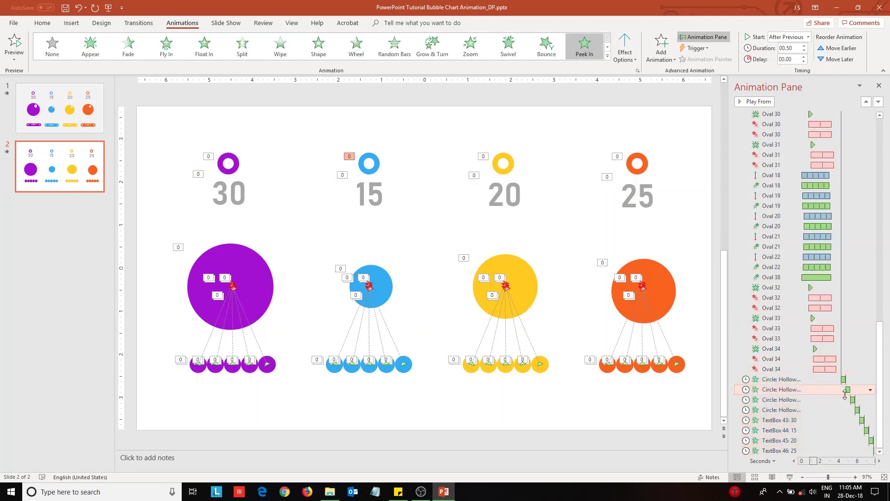
left_click(779, 389)
left_click(779, 450, "shift")
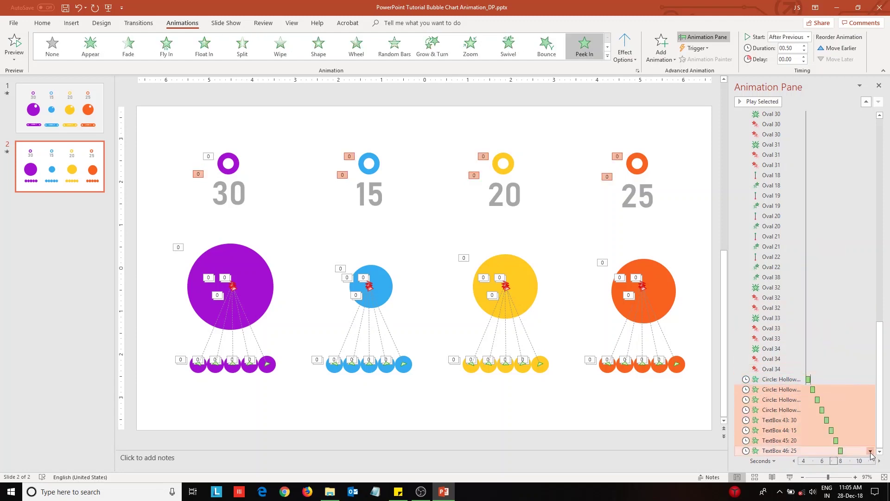
left_click(871, 451)
left_click(828, 386)
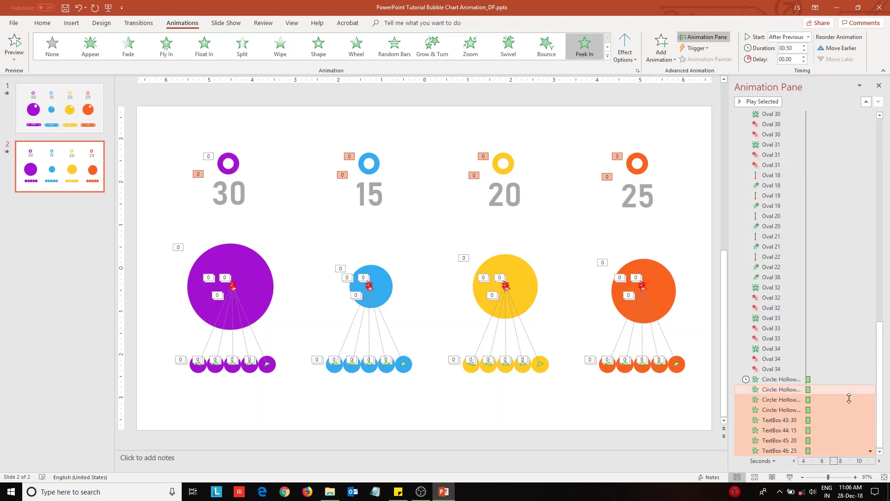
left_click(788, 369)
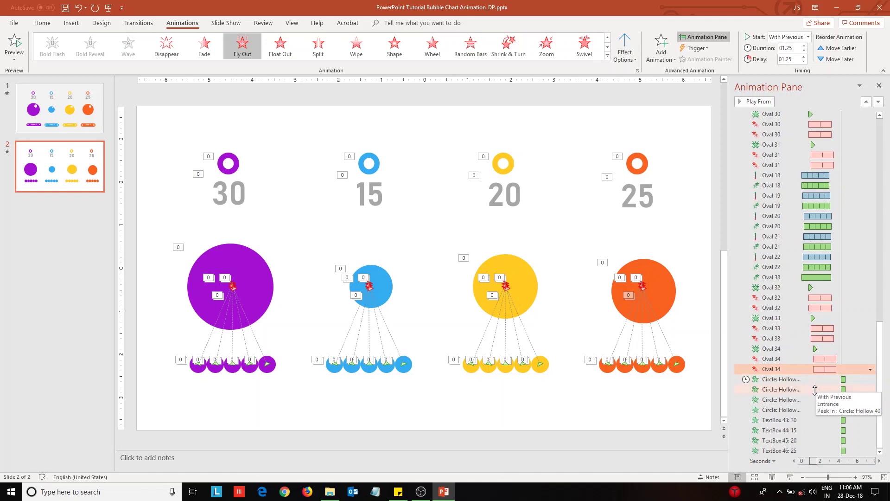
Step: Give the TextBox 43–46 value label animations a 0.25-second delay
left_click(781, 379)
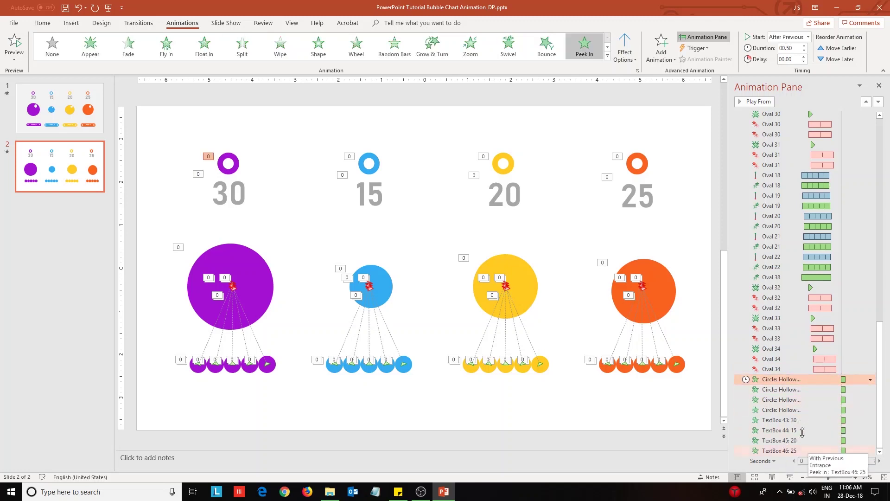
left_click(779, 420)
left_click(780, 451, "shift")
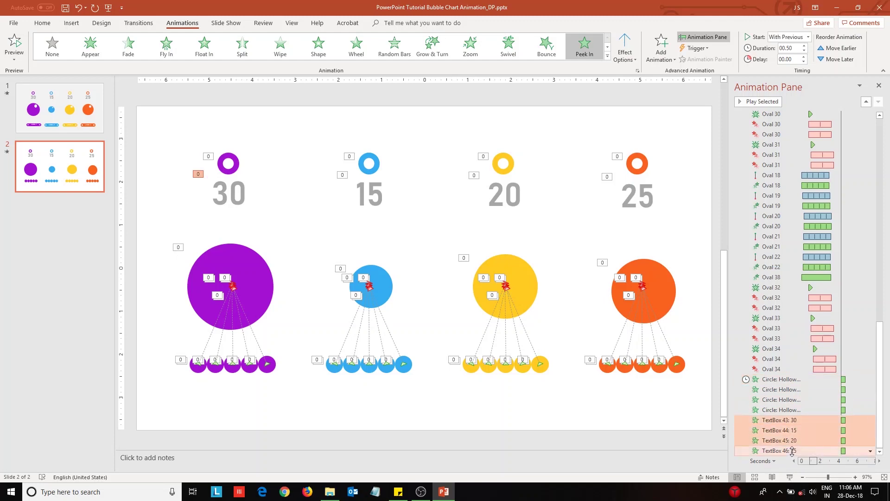
left_click(805, 56)
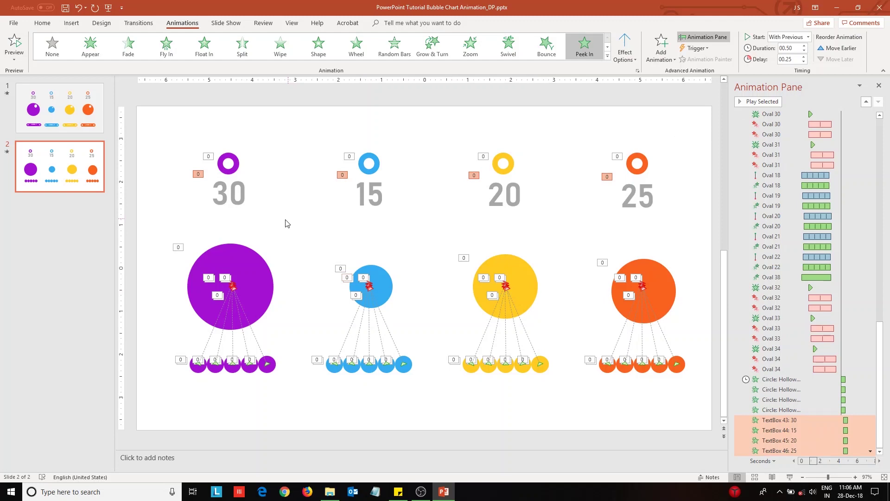
left_click(301, 230)
Step: Draw a small white oval on the purple bubble
left_click(71, 24)
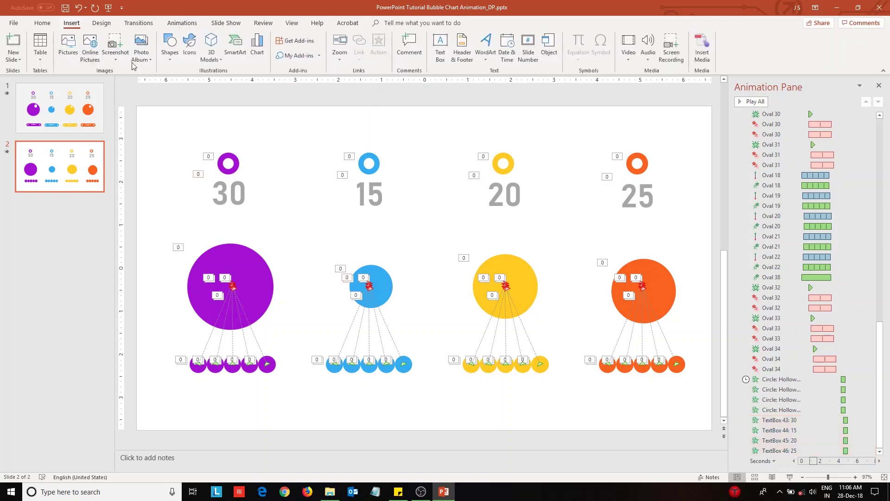
left_click(170, 49)
left_click(212, 93)
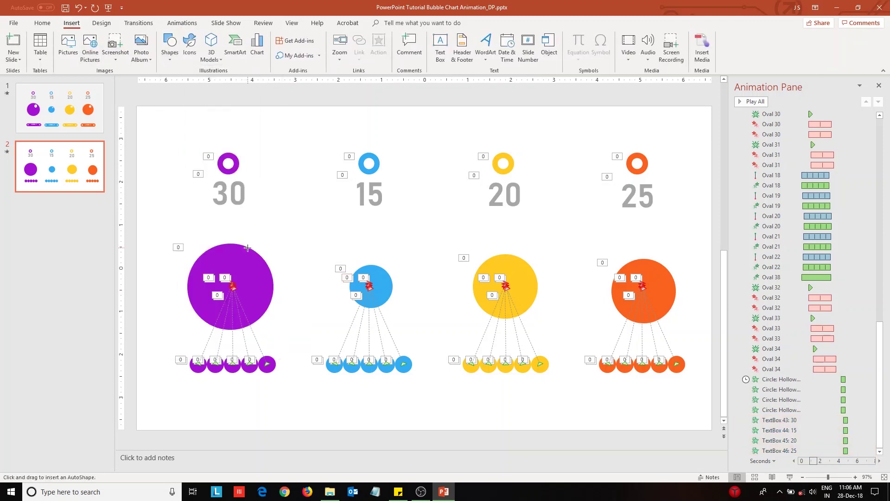
mouse_move(259, 229)
left_mouse_down()
mouse_move(275, 243)
mouse_move(248, 265)
left_mouse_up()
left_click(343, 37)
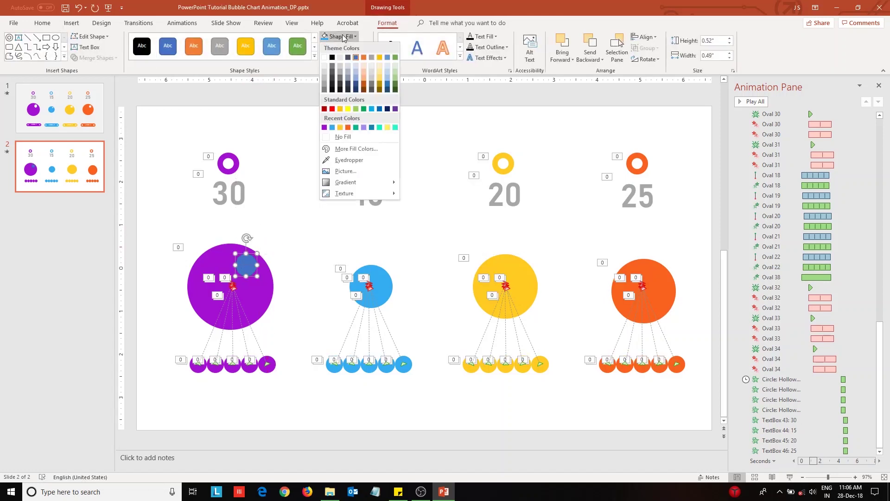
left_click(323, 65)
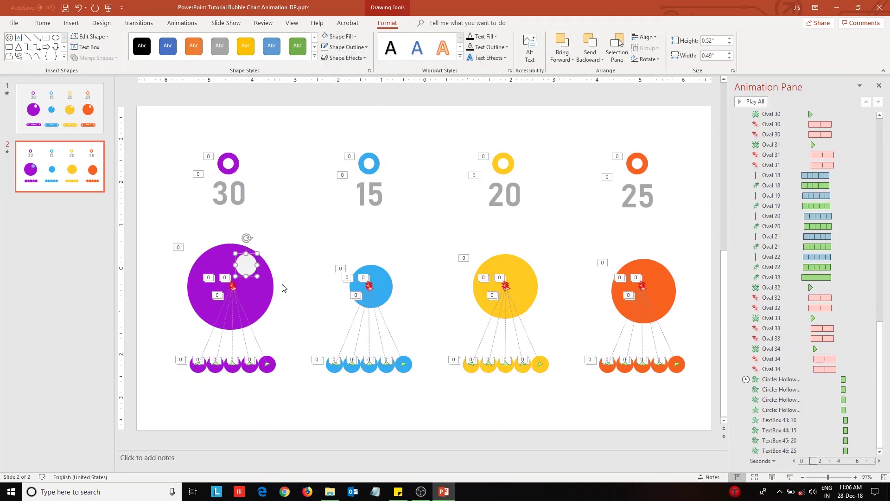
Step: Resize the white dot to a 0.2-inch circle and position it on the purple bubble
left_click(729, 44)
left_click(730, 39)
mouse_move(249, 266)
left_mouse_down()
mouse_move(254, 274)
mouse_move(385, 273)
left_mouse_up()
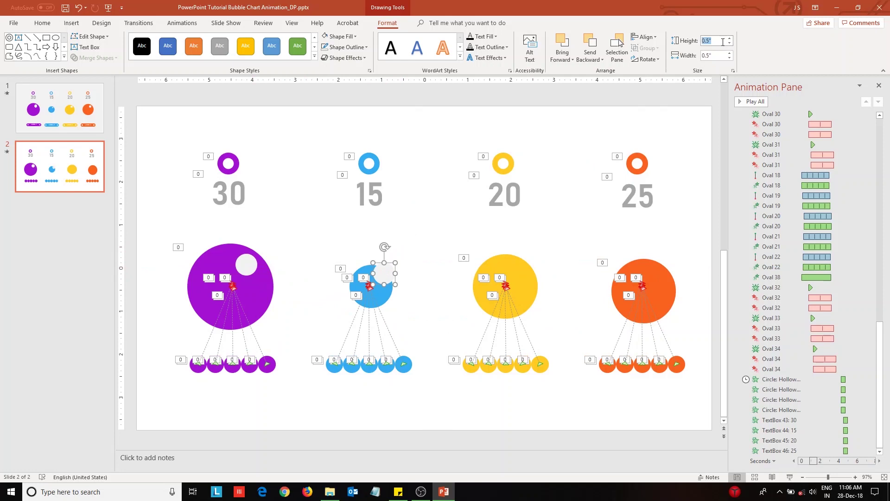
left_click(716, 40)
type("2")
key("Tab")
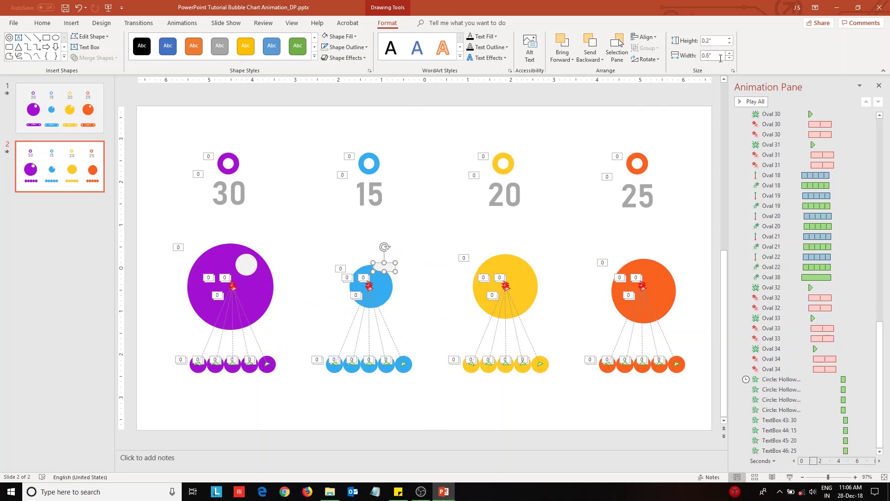
type("0.2")
key("Return")
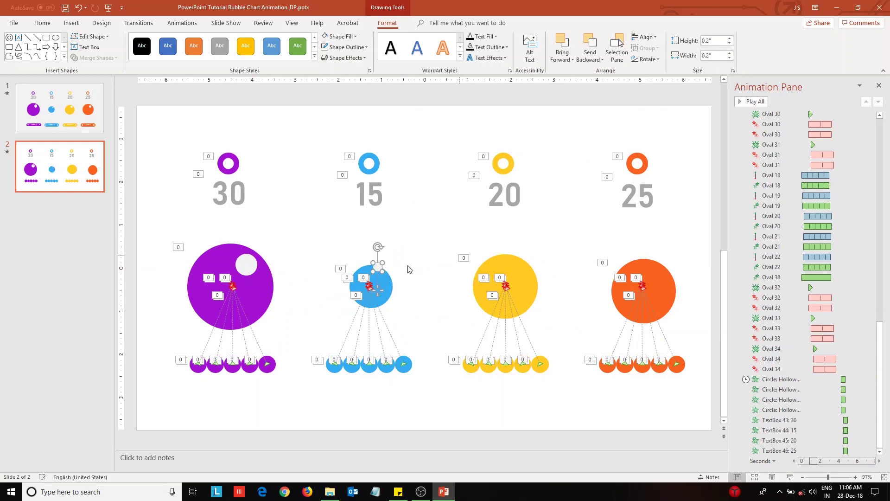
Step: Copy the white dot onto the blue and yellow bubbles, resizing the yellow one
left_click_drag(377, 265, 381, 277)
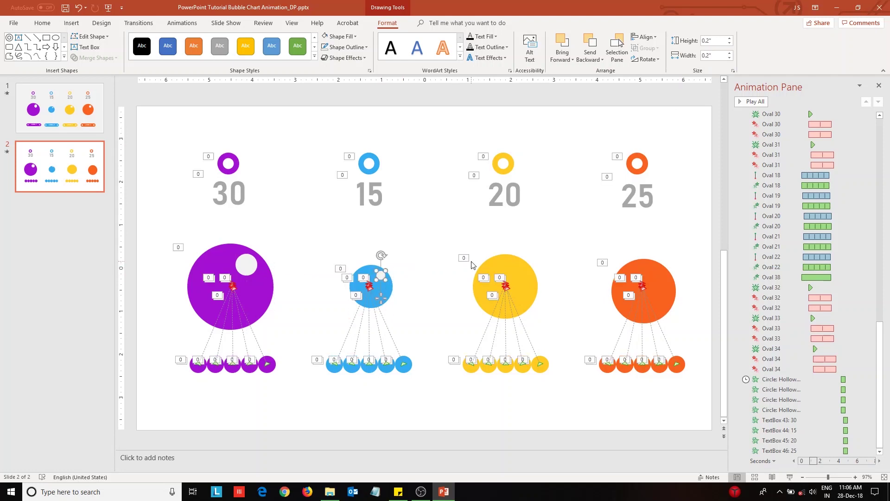
mouse_move(496, 265)
left_mouse_down()
mouse_move(520, 293)
mouse_move(517, 267)
left_mouse_up()
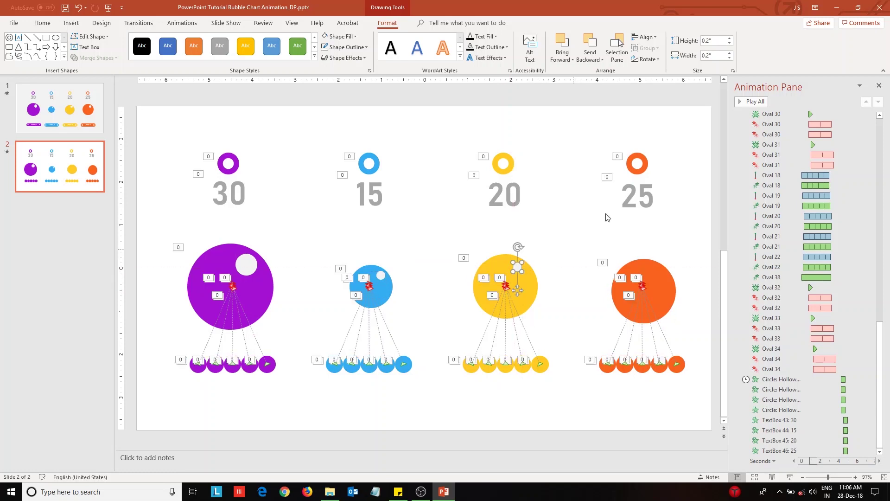
left_click(708, 55)
left_click(709, 40)
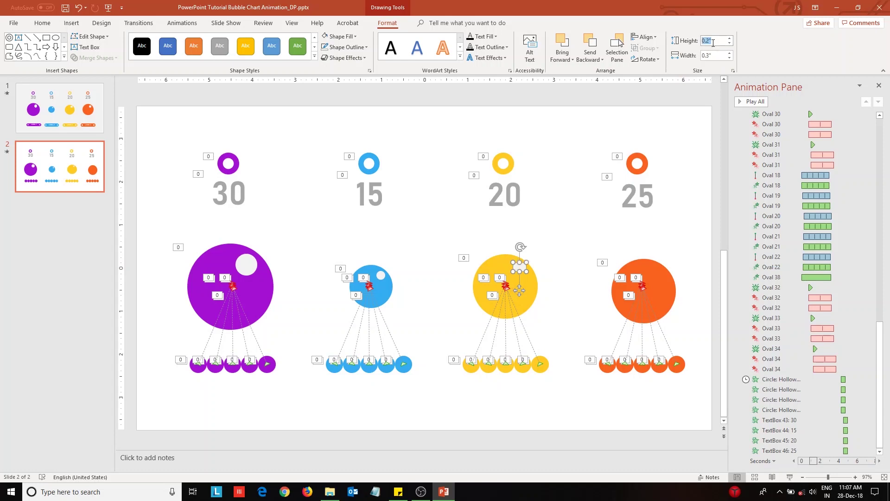
type("3")
key("Return")
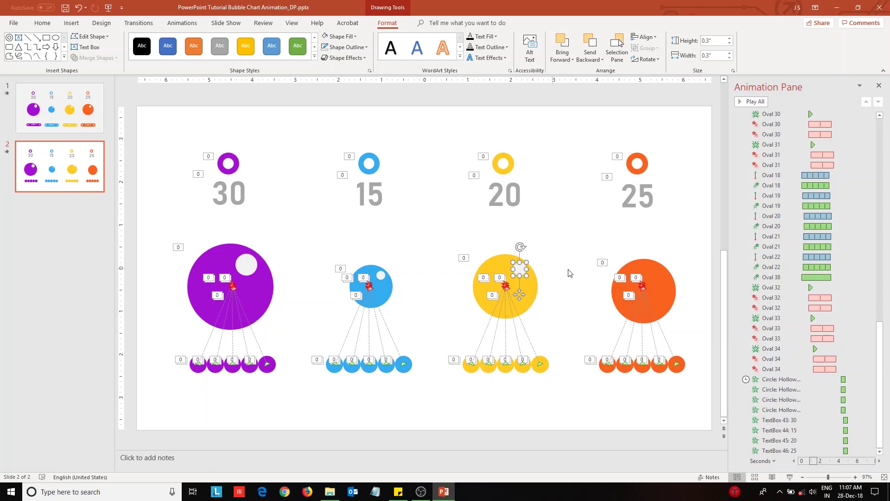
left_click(562, 276)
key("Tab")
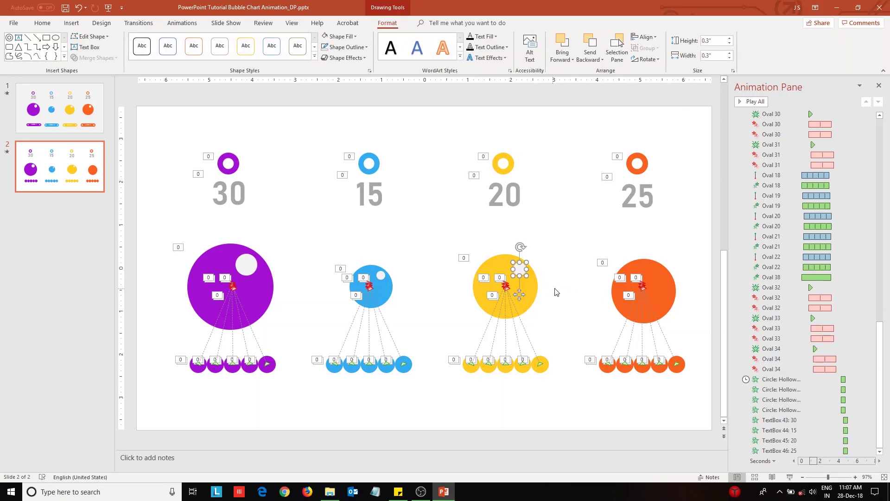
Step: Copy the dot onto the orange bubble, enlarge it to 0.4 inches, and position it
left_click_drag(521, 283, 656, 271)
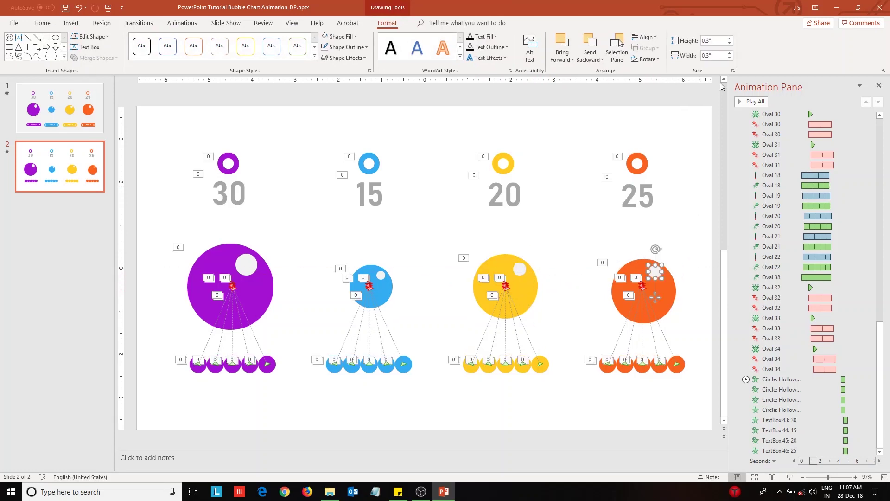
left_click(729, 38)
left_click(729, 53)
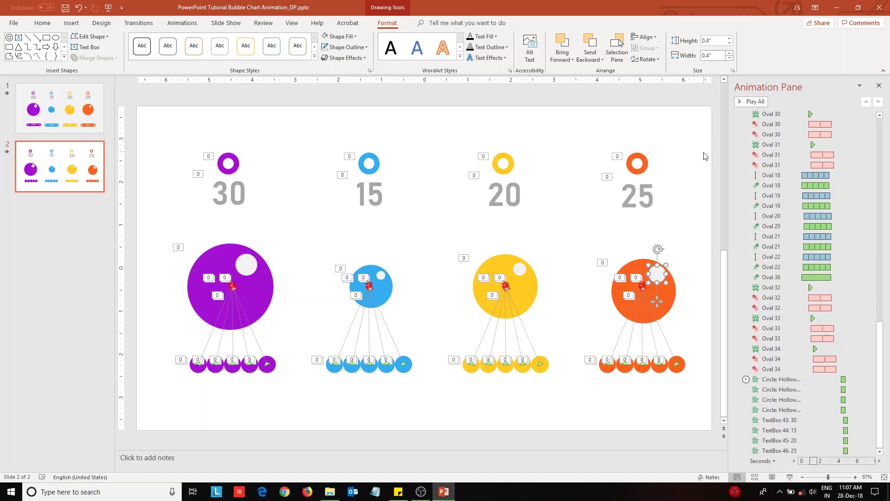
left_click_drag(658, 274, 654, 275)
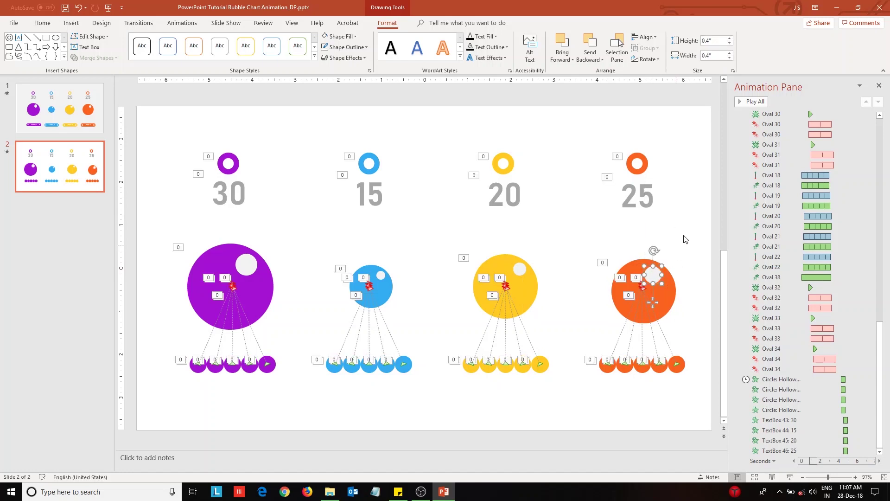
Step: Give the four selected white highlight dots a Basic Zoom entrance effect
left_click(522, 271, "shift")
left_click(381, 277, "shift")
left_click(245, 264, "shift")
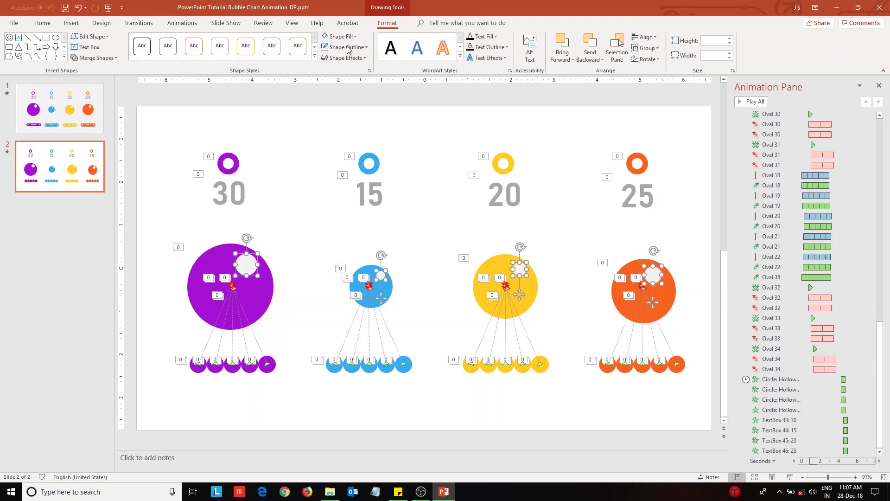
left_click(183, 23)
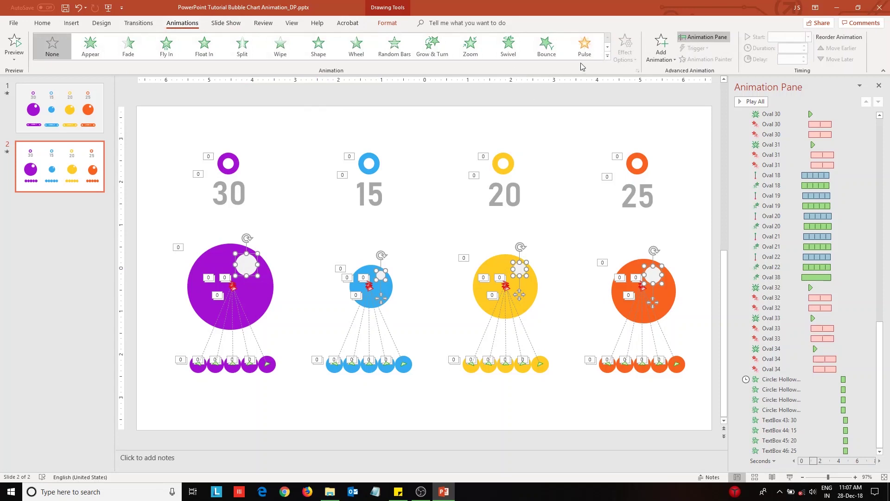
left_click(609, 58)
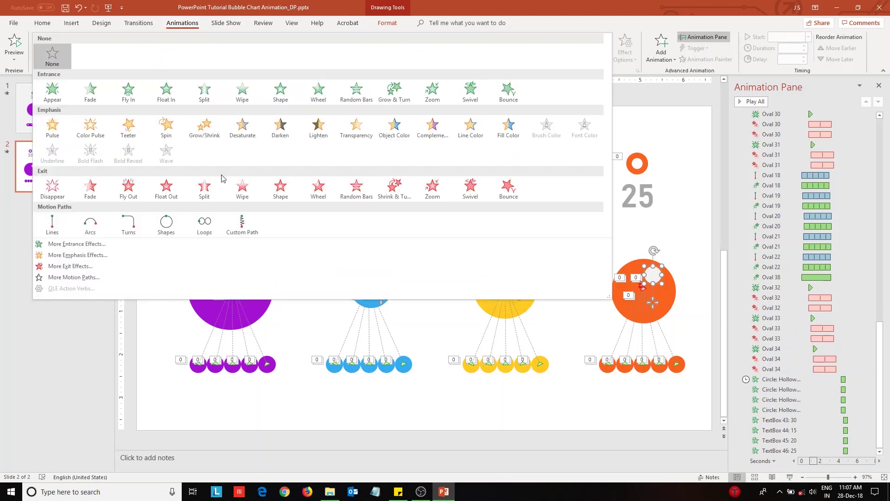
left_click(110, 241)
left_click(411, 283)
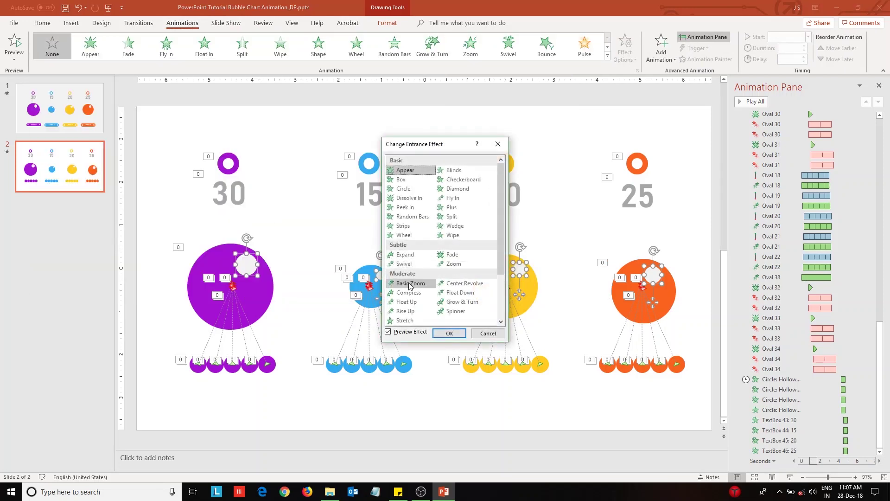
left_click(450, 333)
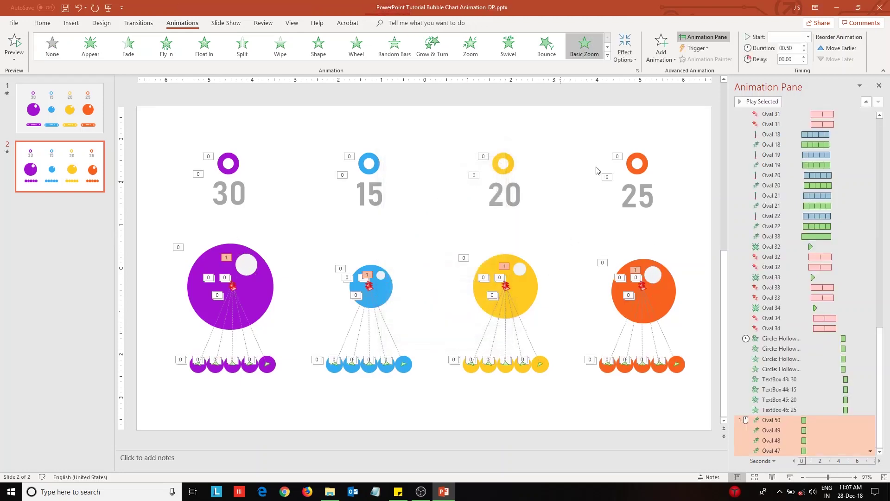
Step: Set the four dot animations to start With Previous with zero delay
left_click(871, 453)
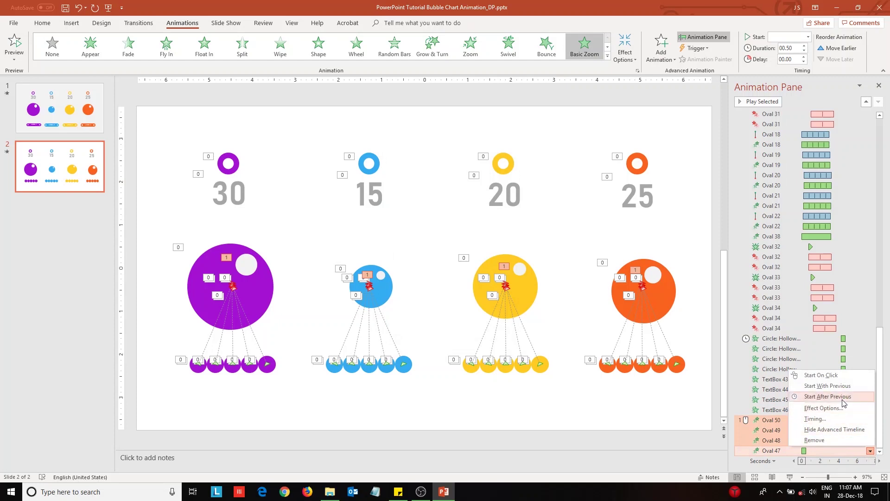
left_click(838, 387)
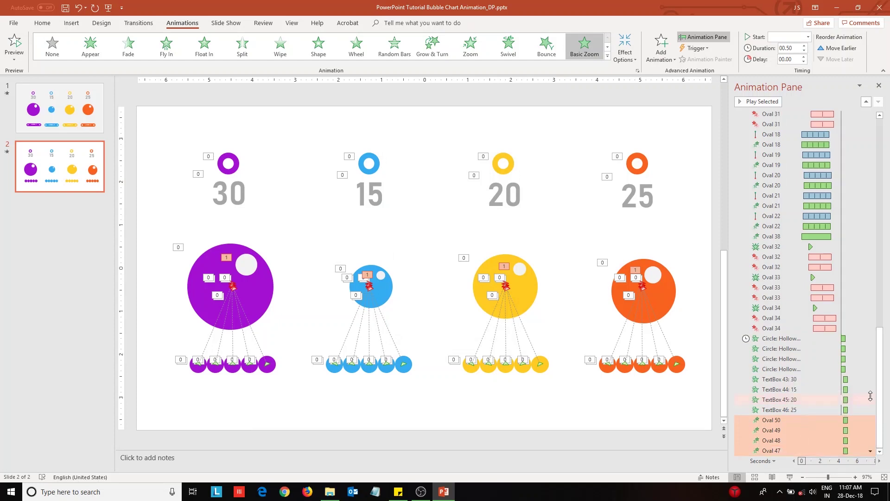
left_click(820, 422)
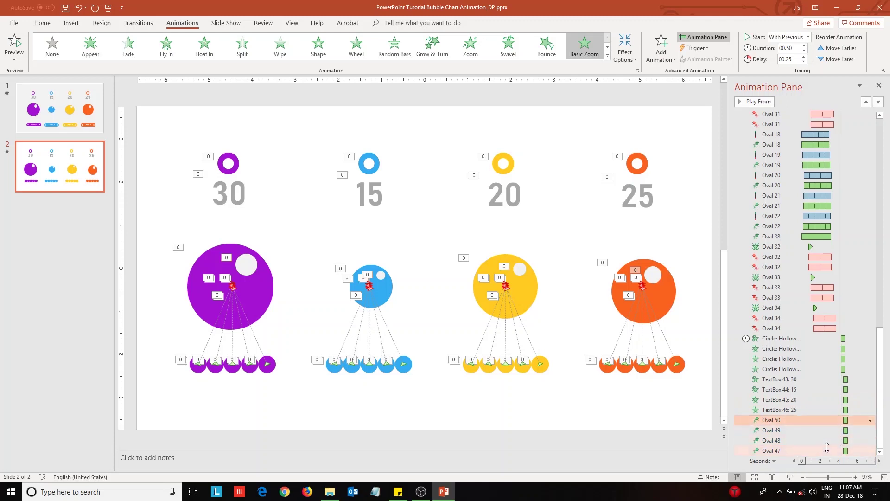
left_click(824, 451, "shift")
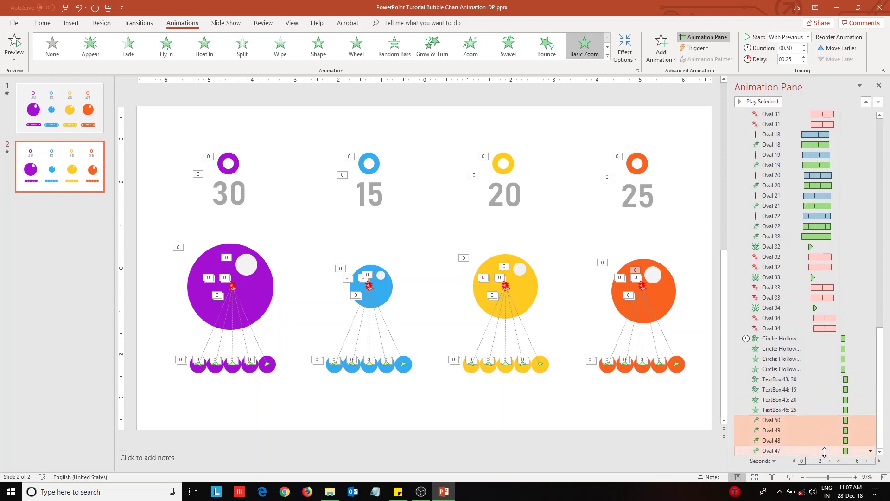
left_click(805, 62)
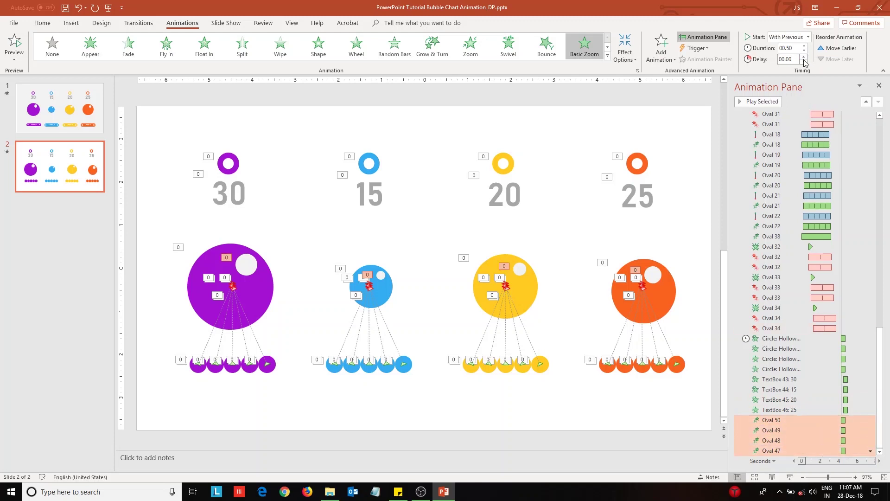
left_click(701, 412)
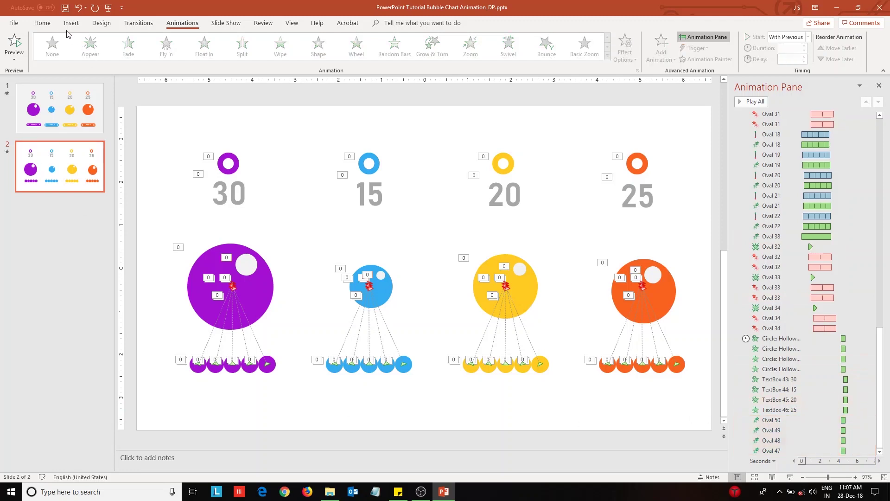
Step: Draw a 0.5" × 2.25" purple rounded-rectangle bar under the purple bubble
left_click(72, 23)
left_click(171, 54)
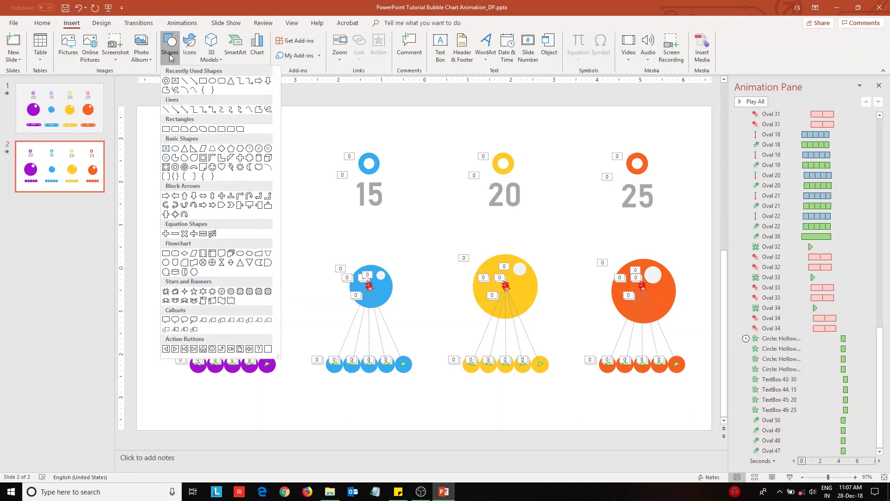
left_click(177, 130)
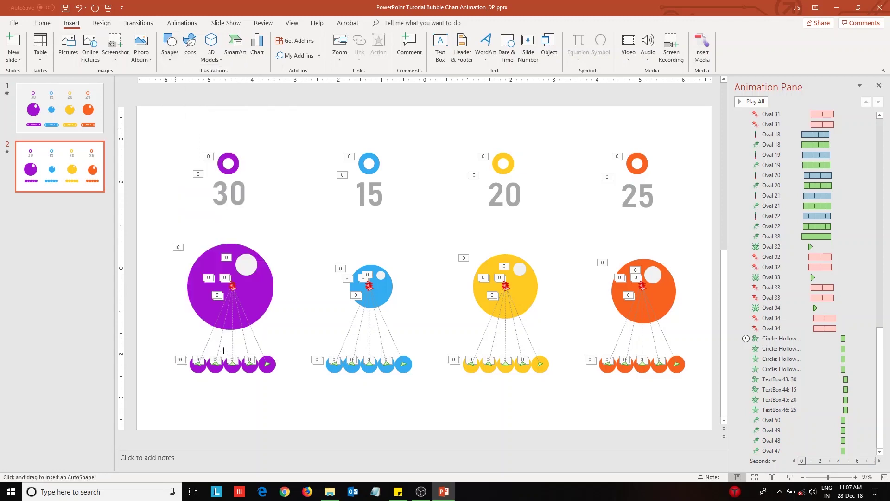
left_click_drag(187, 382, 283, 400)
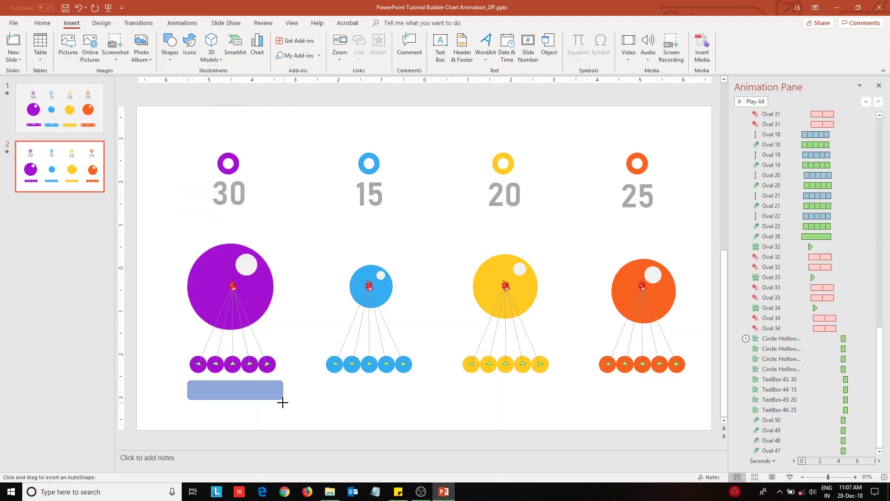
left_click(221, 386)
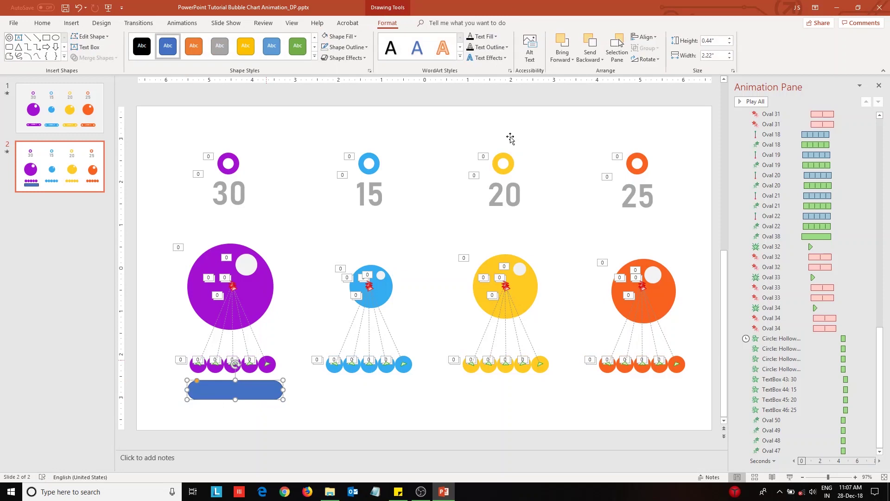
left_click(730, 39)
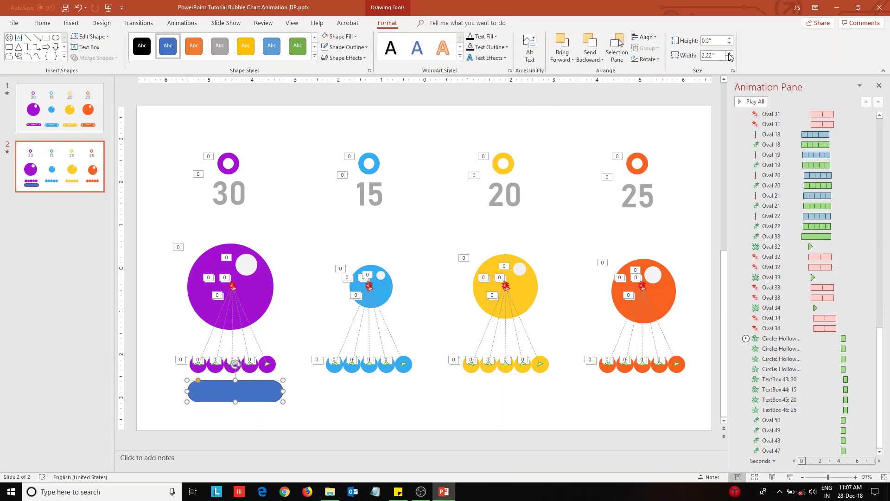
left_click(709, 56)
type("5")
left_click_drag(244, 392, 243, 388)
left_click(340, 37)
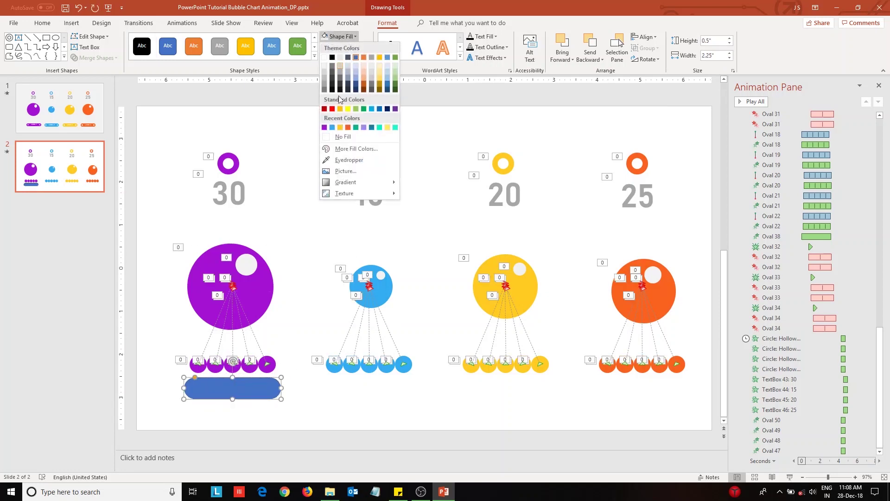
left_click(325, 127)
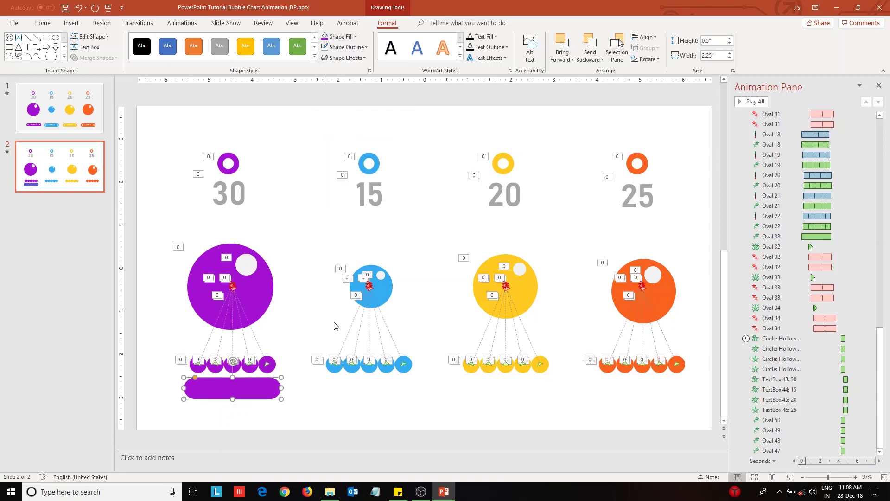
left_click(285, 209)
Step: Add a 0.2" white oval dot and position it on the purple bar
left_click(240, 385)
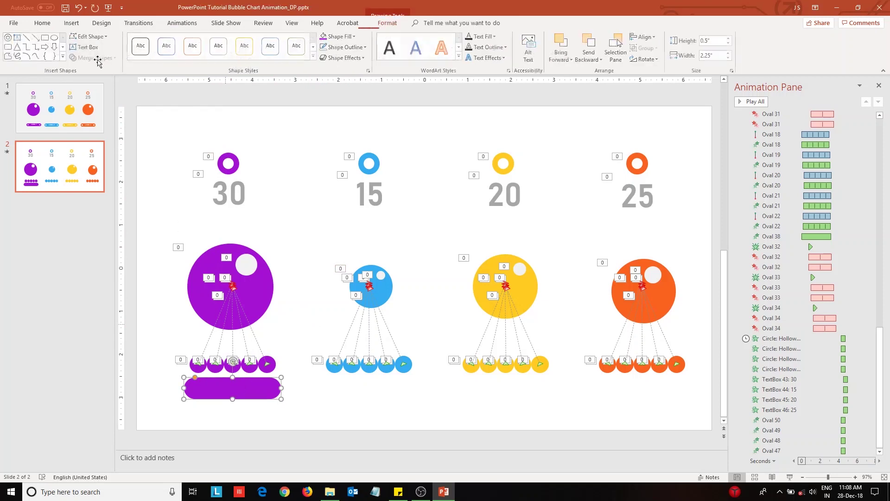
left_click(72, 22)
left_click(171, 53)
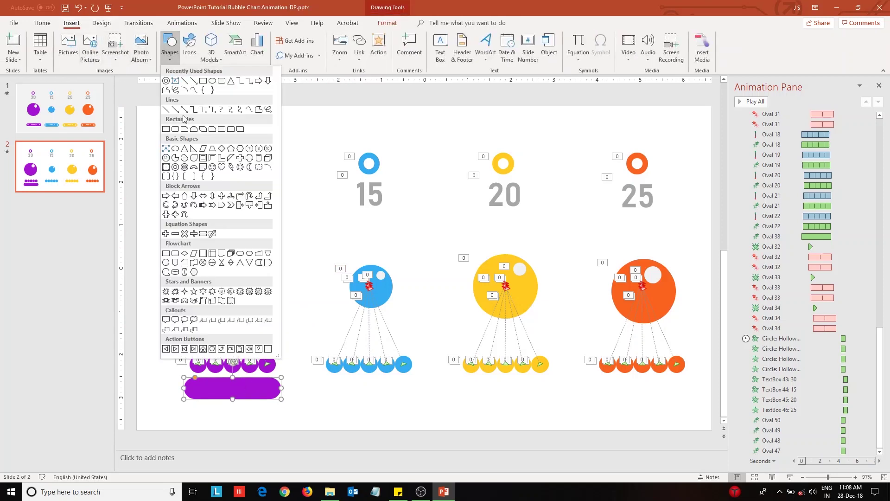
left_click(212, 82)
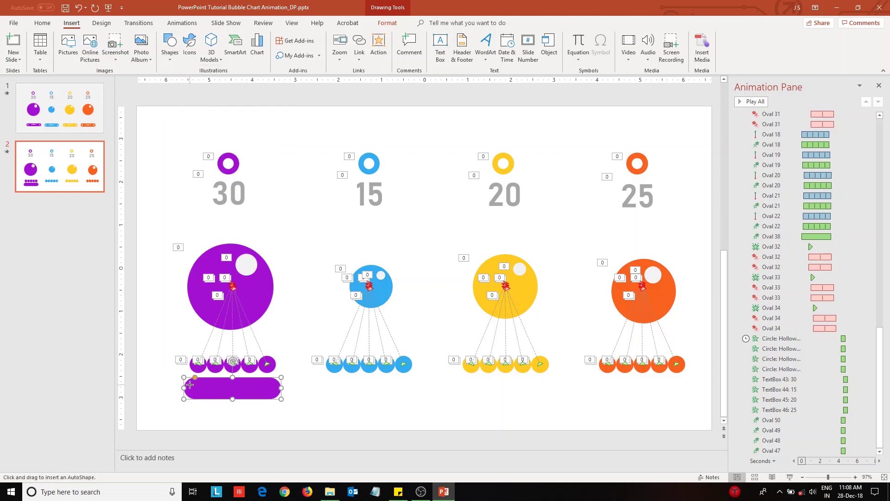
left_click_drag(190, 384, 197, 397)
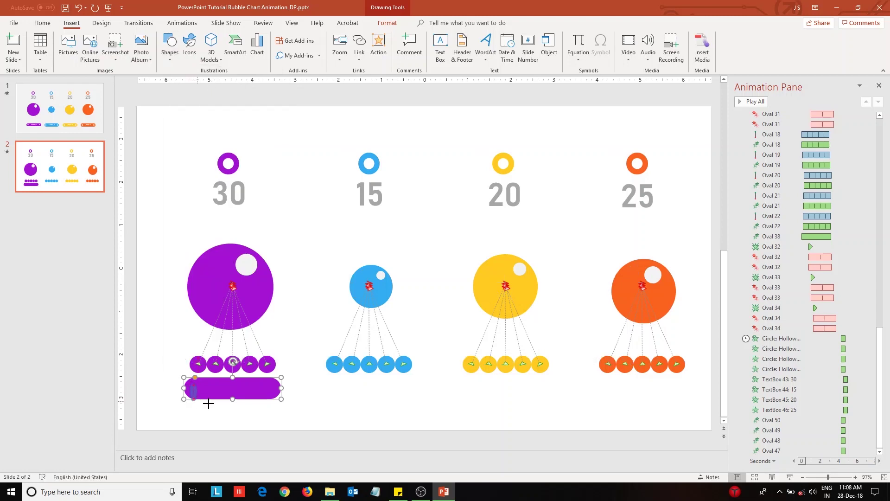
left_click(729, 44)
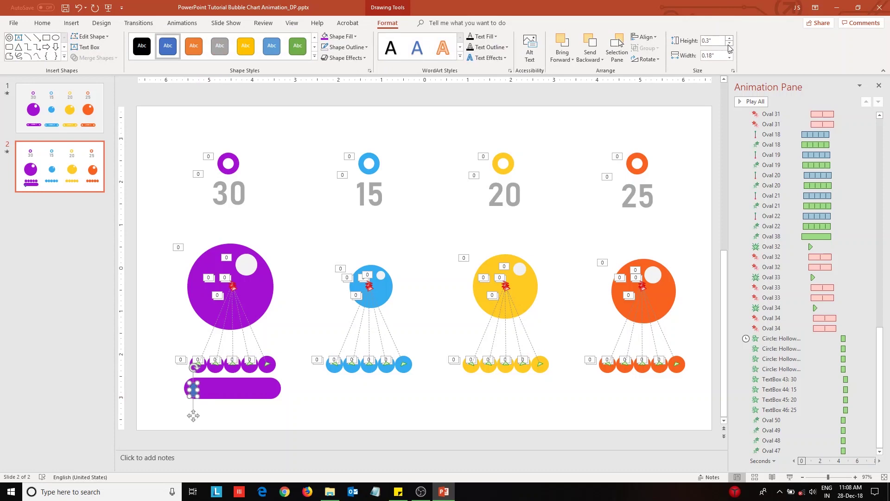
left_click(729, 58)
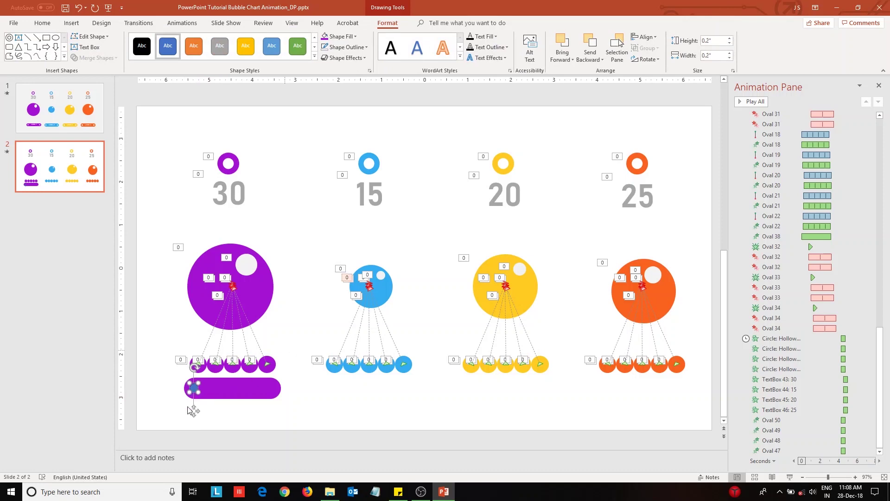
left_click(354, 37)
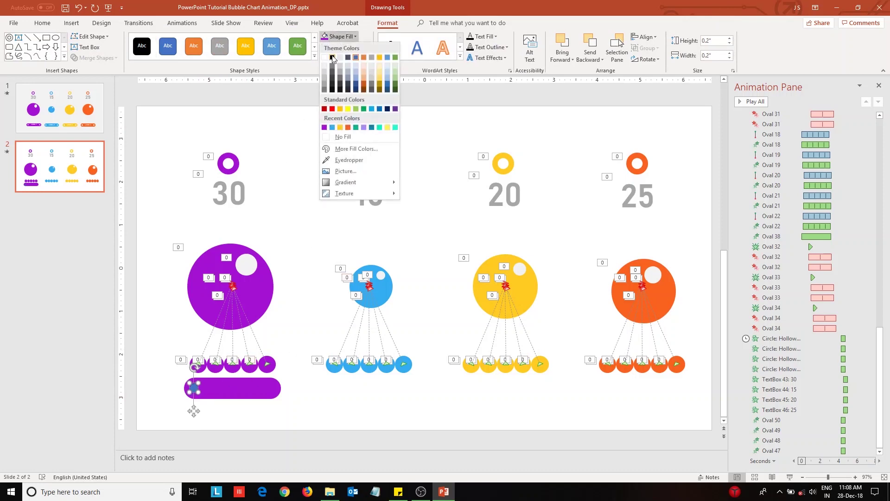
left_click(325, 67)
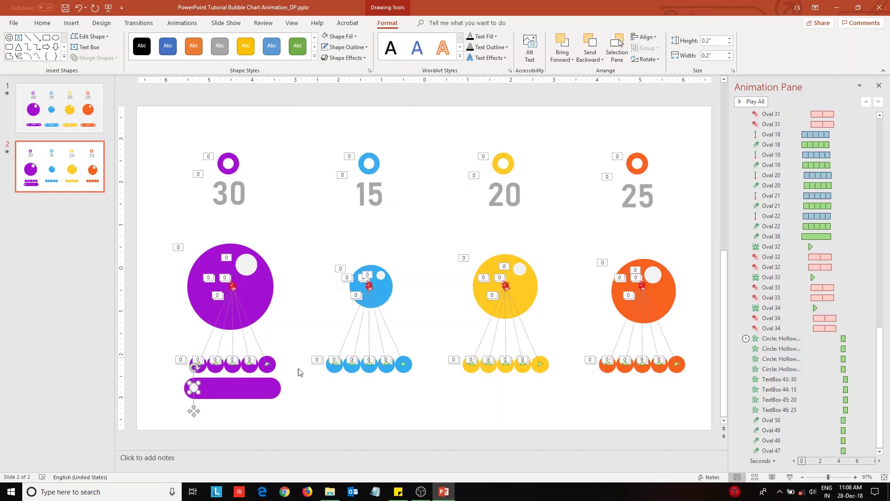
mouse_move(194, 388)
left_mouse_down()
mouse_move(202, 396)
mouse_move(268, 389)
left_mouse_up()
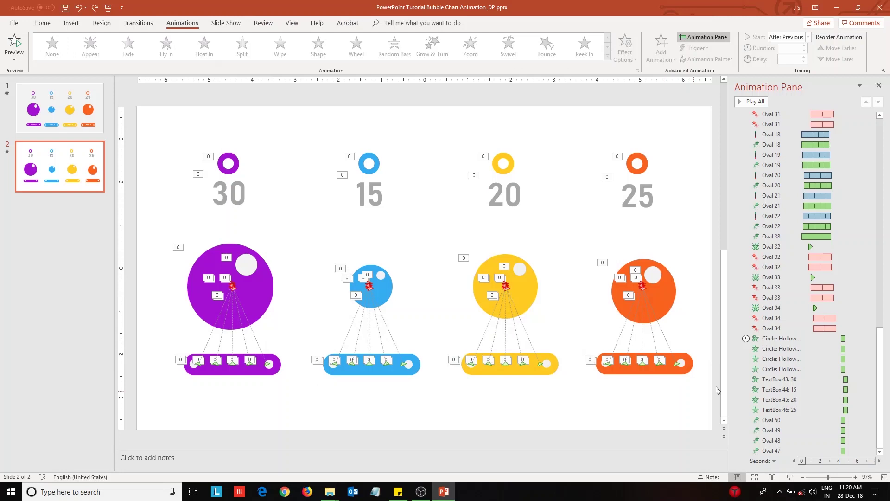
Step: Set the Circle: Hollow through TextBox 46 animations to peek in From Top
left_click(820, 342)
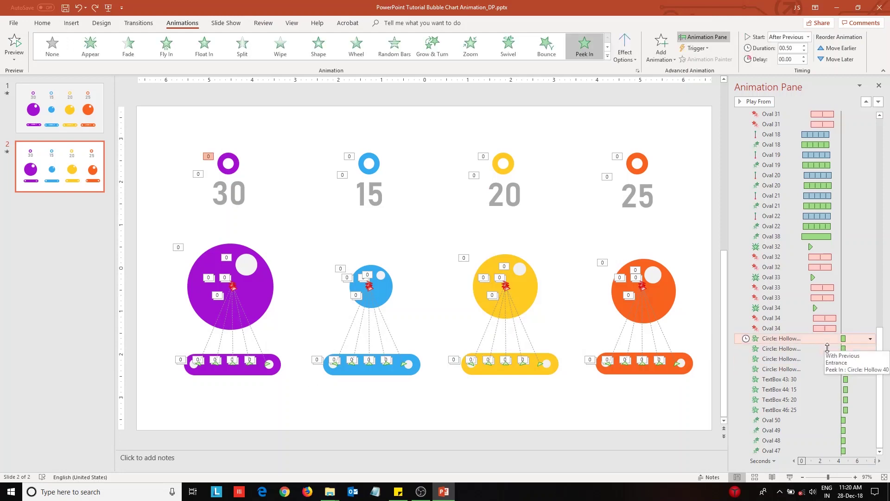
left_click(816, 409, "shift")
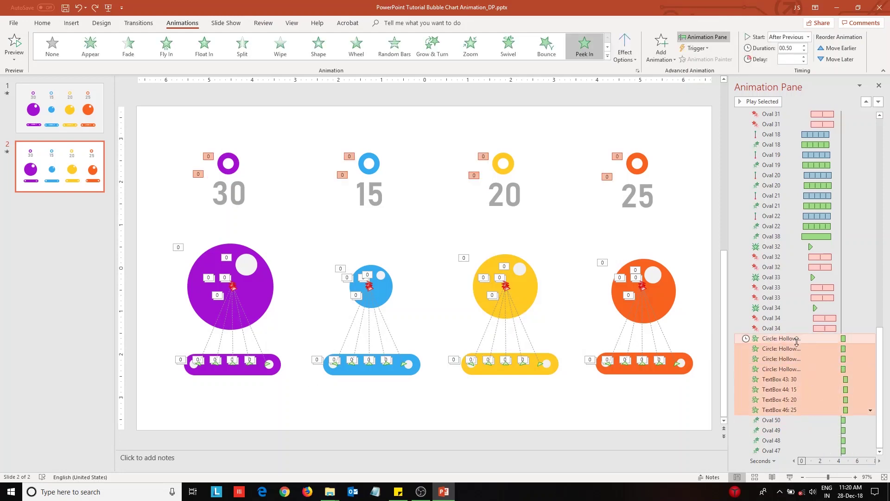
left_click(625, 50)
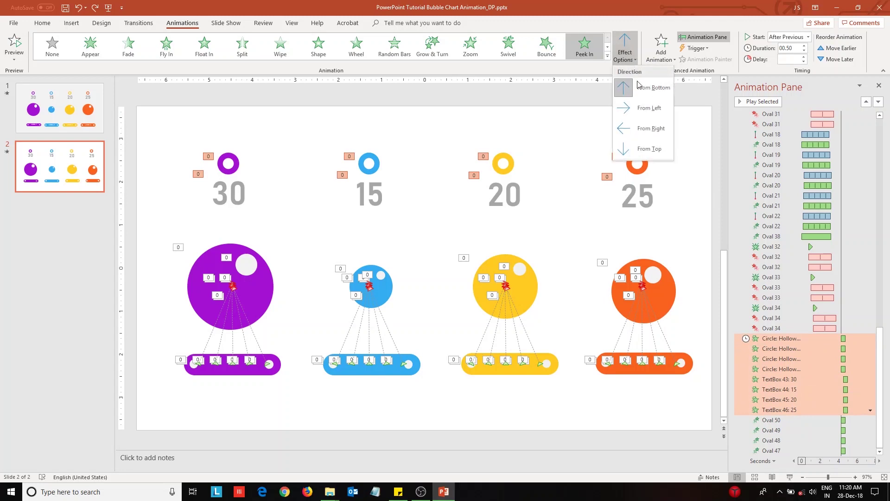
left_click(649, 148)
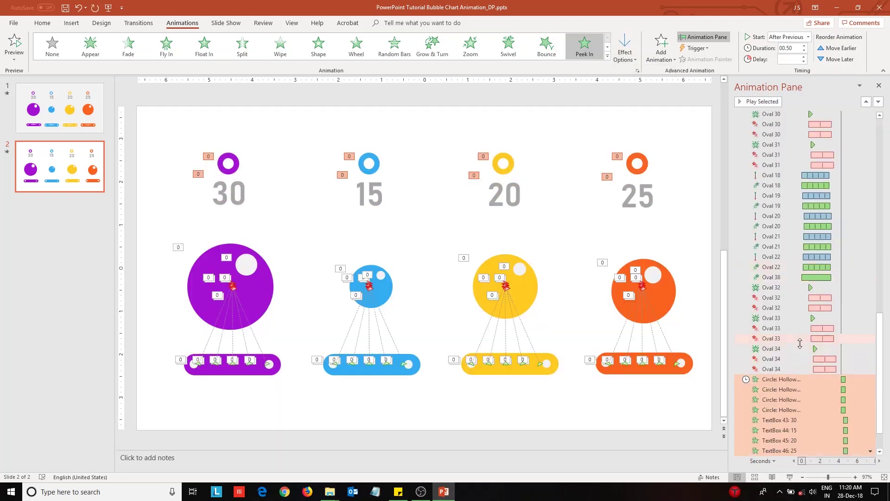
Step: Change the Oval 32, 33 and 34 entrances to Appear
left_click(801, 349)
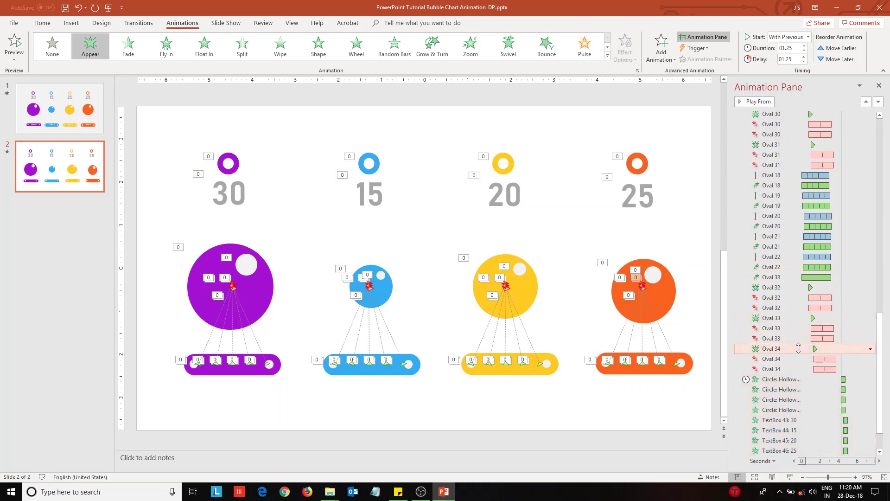
left_click(797, 319, "ctrl")
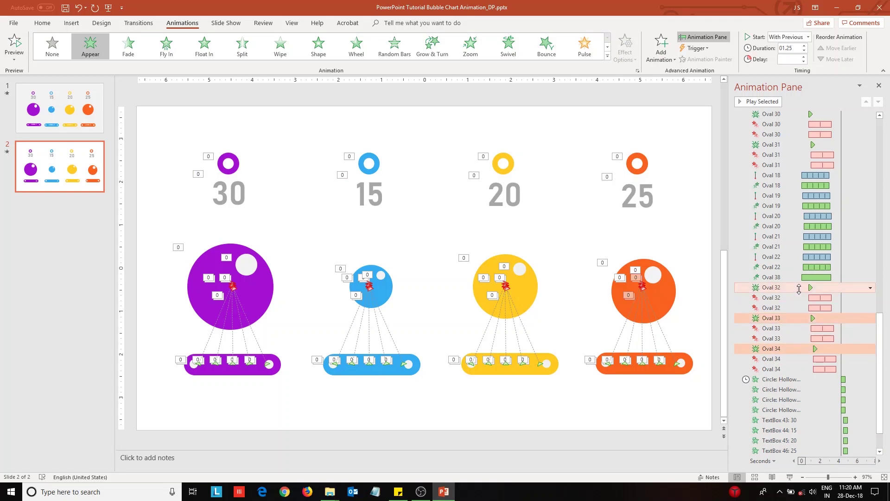
left_click(799, 288, "ctrl")
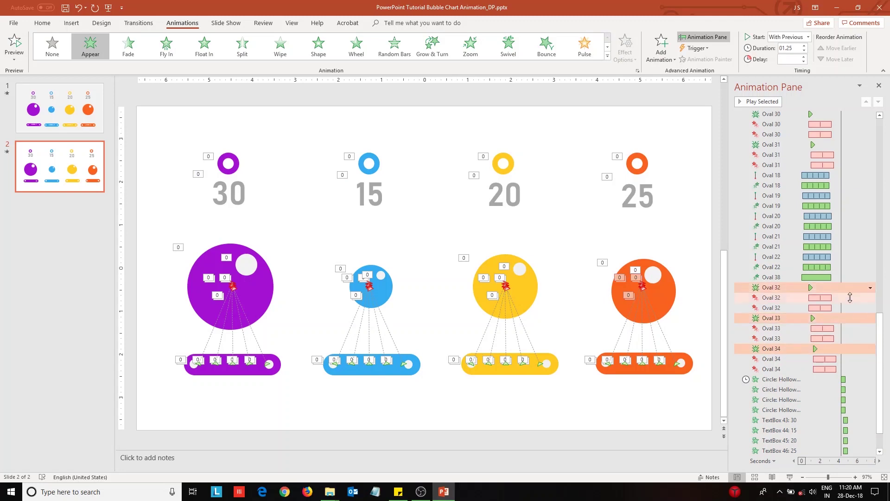
left_click(91, 48)
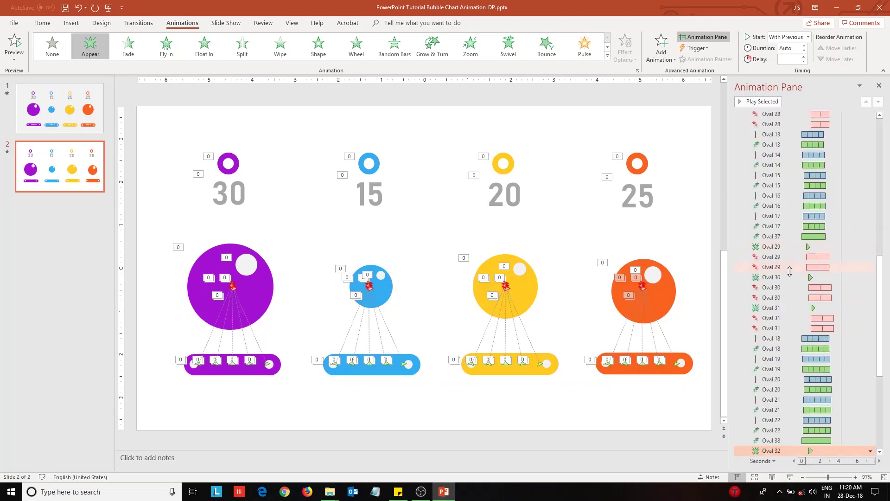
scroll(850, 320, "down", 5)
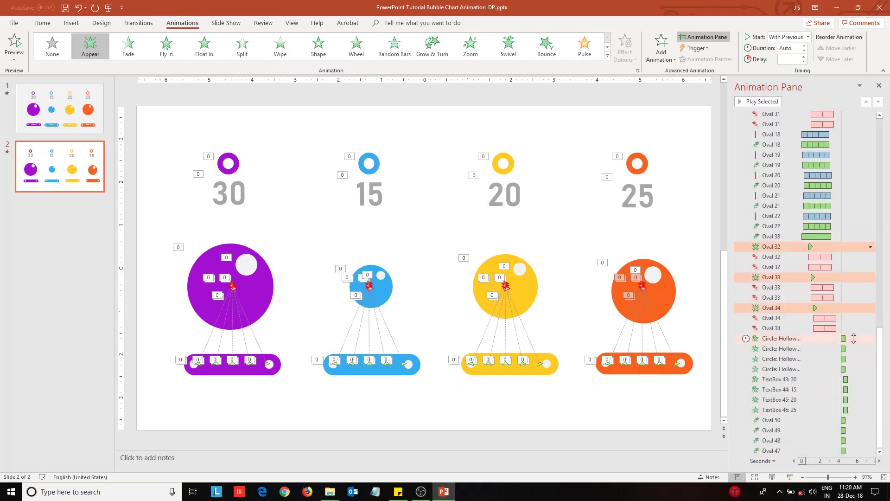
scroll(854, 338, "up", 5)
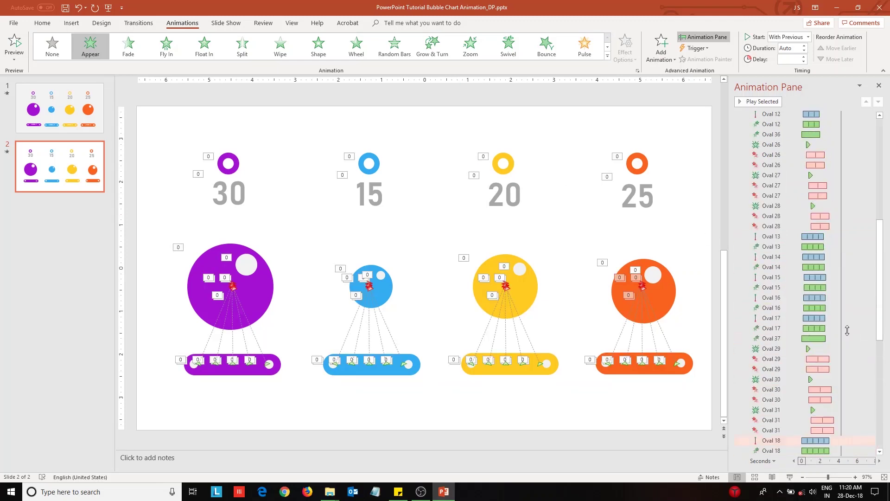
Step: Select the Oval 23 through Oval 31 animations in the Animation Pane
left_click(793, 349)
left_click(795, 379, "ctrl")
left_click(799, 411, "ctrl")
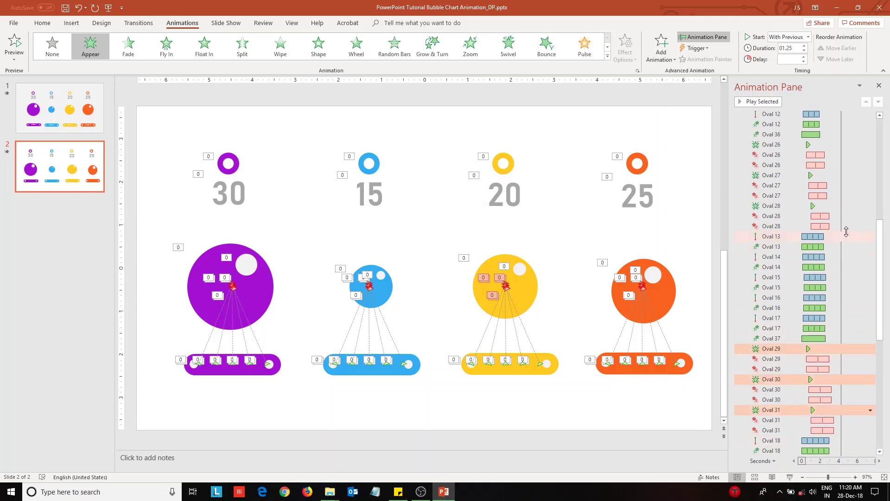
left_click(832, 206, "ctrl")
left_click(824, 175, "ctrl")
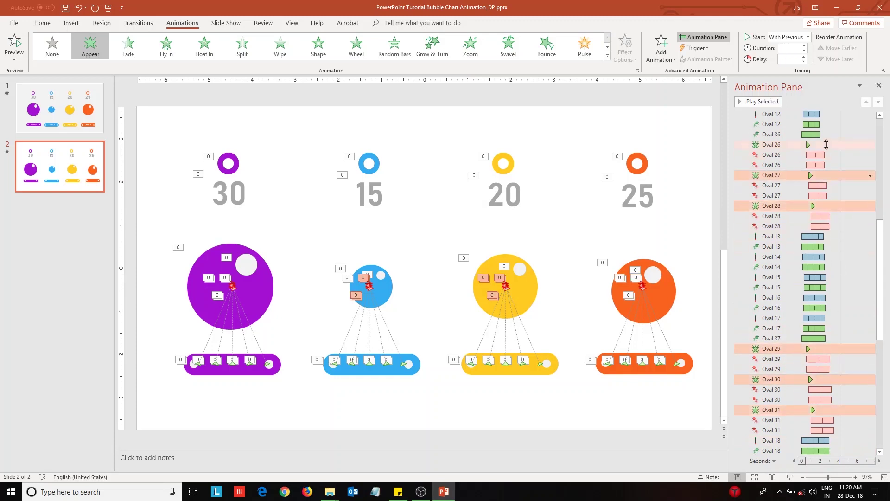
left_click(827, 145, "ctrl")
scroll(859, 269, "up", 5)
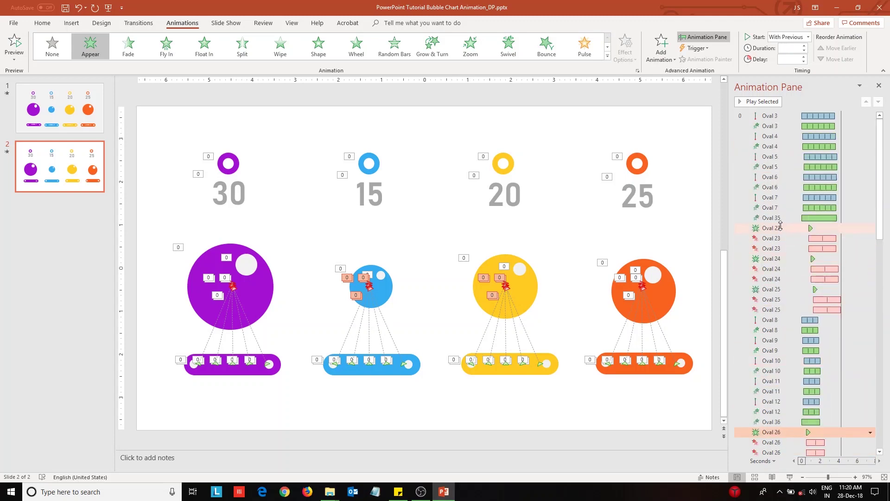
left_click(790, 228, "ctrl")
left_click(799, 258, "ctrl")
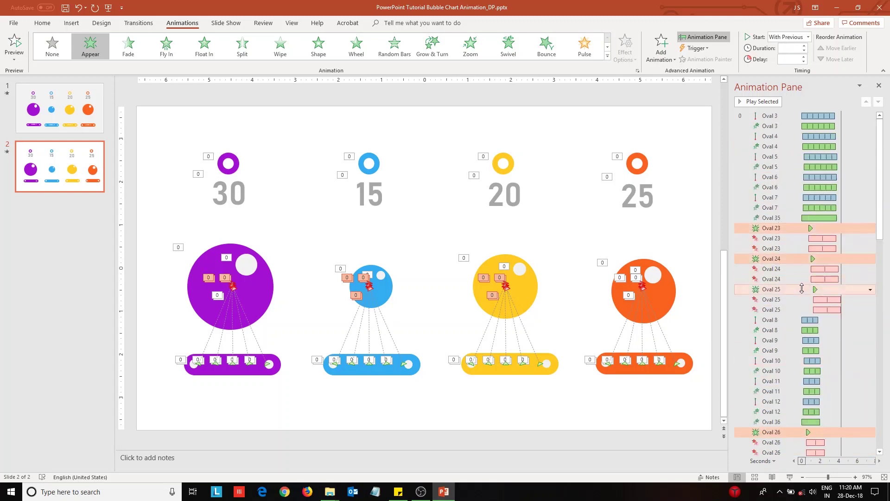
left_click(802, 289, "ctrl")
Step: Apply the Appear entrance to the selected Oval 23–31 animations
left_click(94, 43)
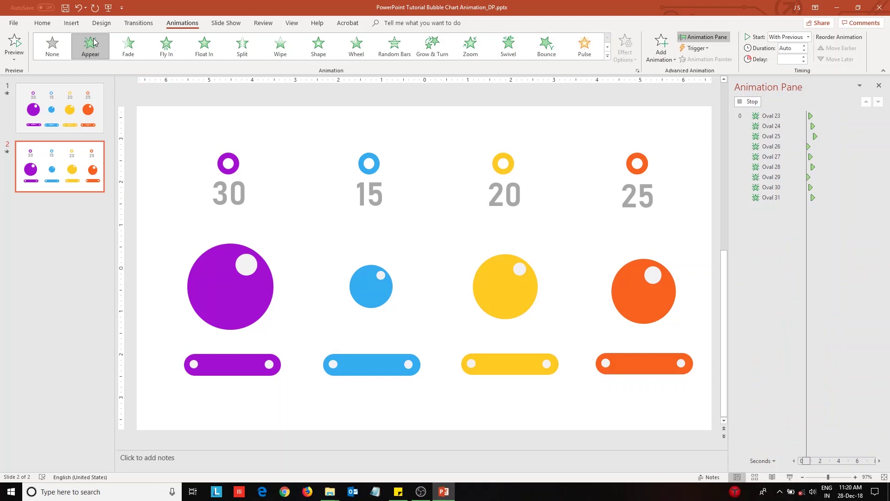